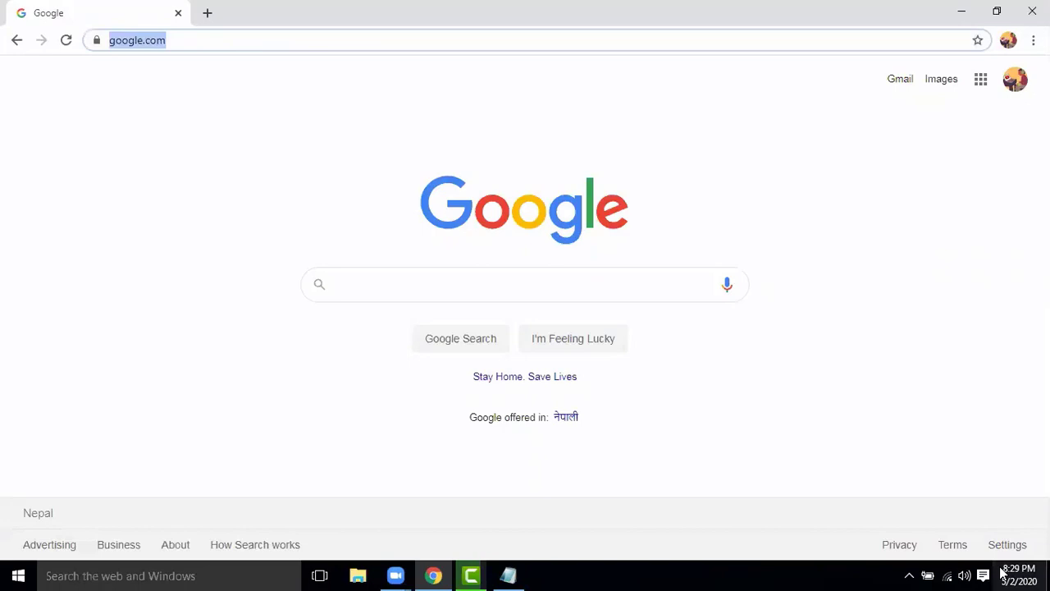
{"action": "type", "text": "www."}
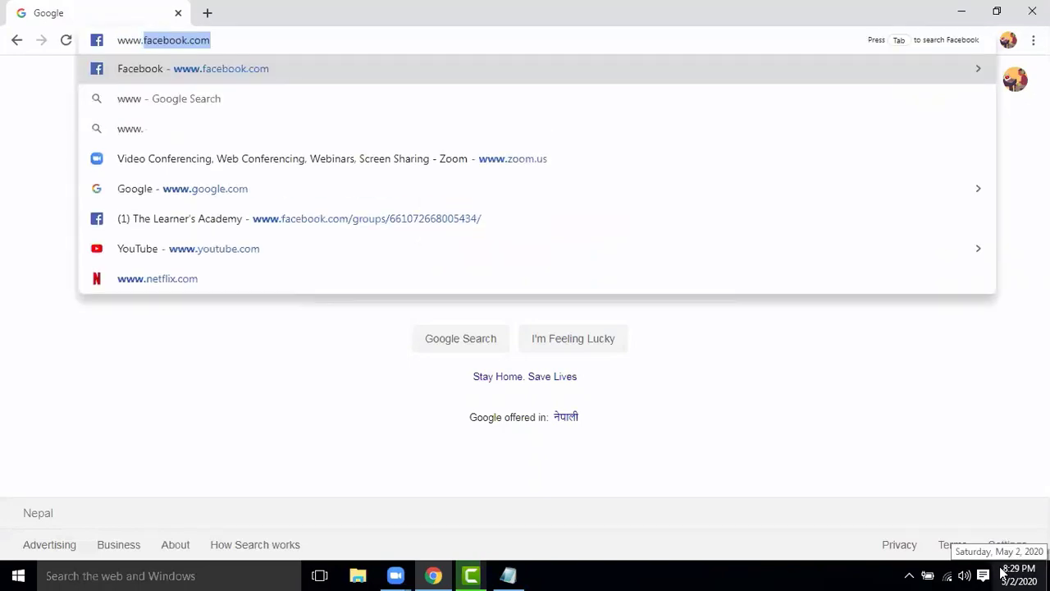
{"action": "type", "text": "gmail.com"}
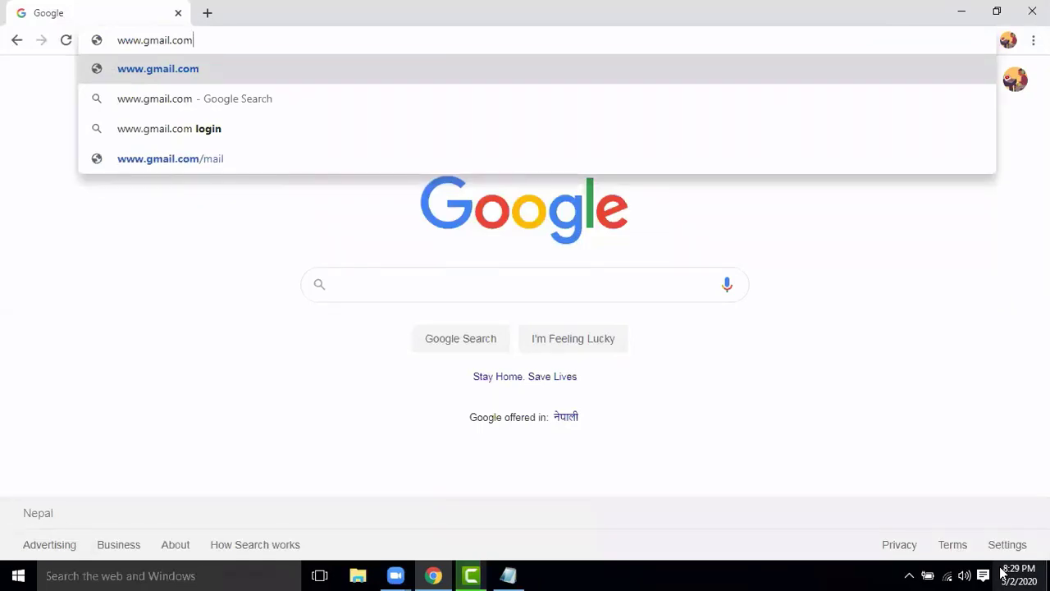
{"action": "key", "text": "Return"}
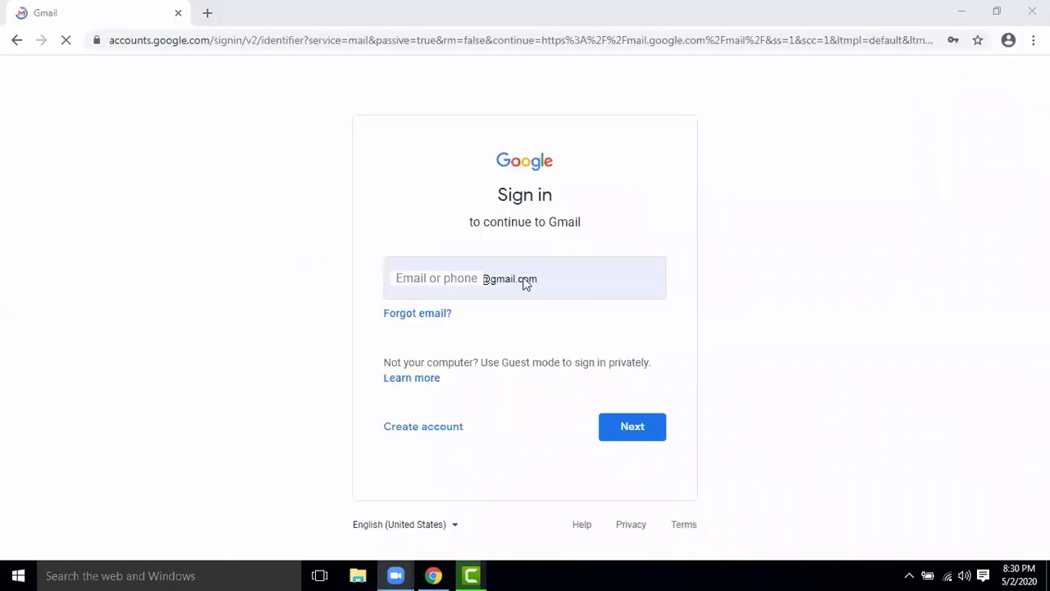
Clear the autofilled address from the Email or phone field and dismiss the saved-account suggestions.
{"action": "left_click", "coordinate": [567, 278]}
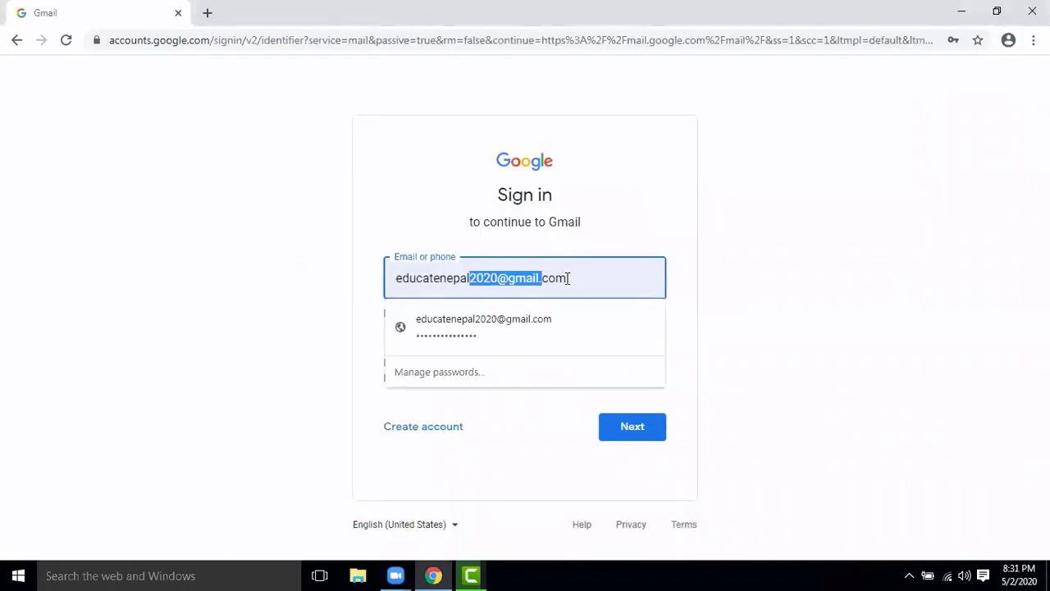
{"action": "key", "text": "ctrl+a"}
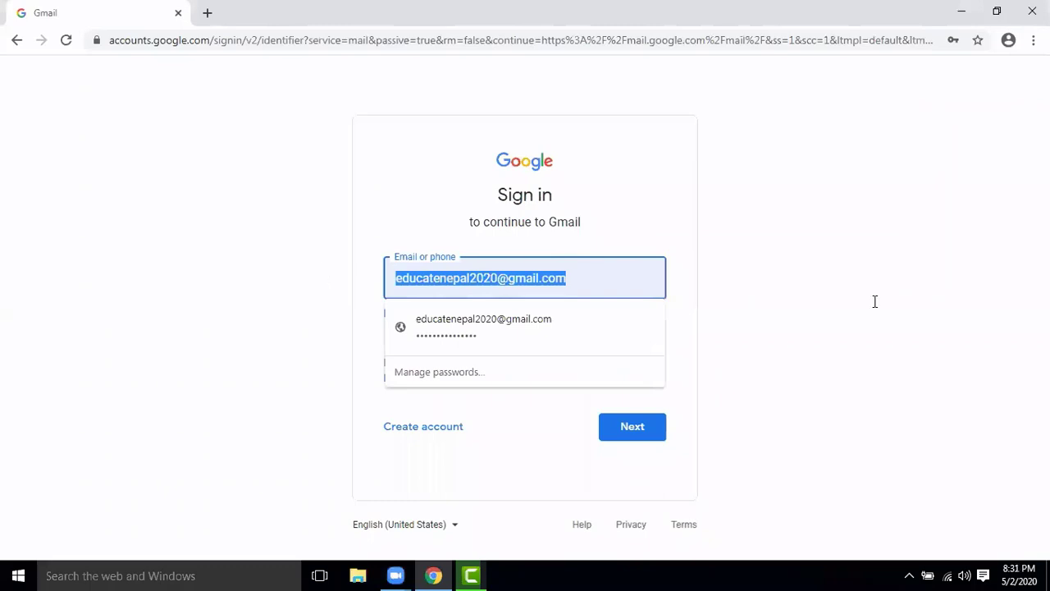
{"action": "key", "text": "BackSpace"}
{"action": "left_click", "coordinate": [240, 90]}
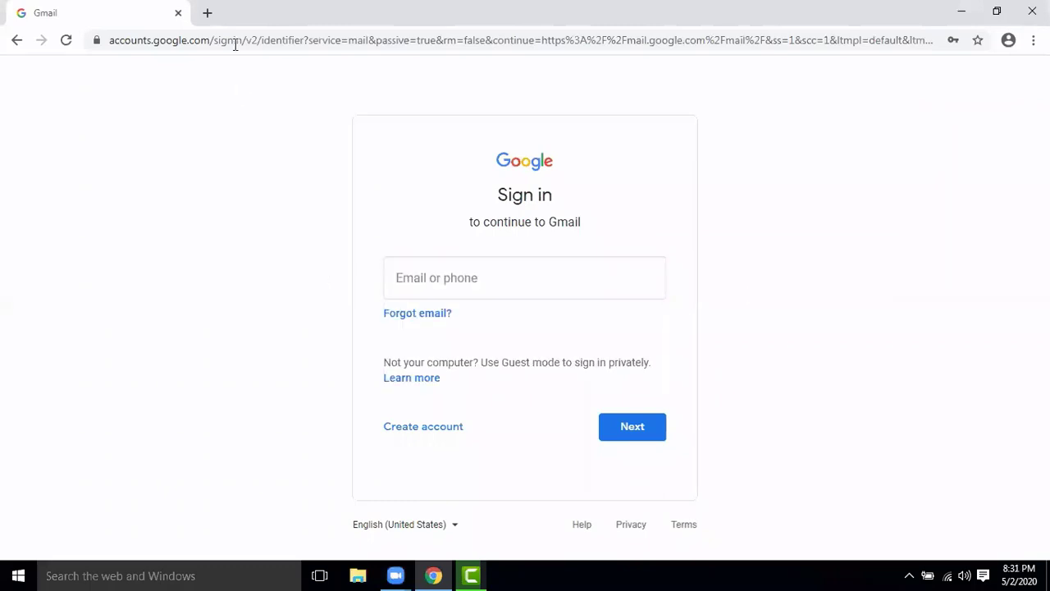
{"action": "left_click", "coordinate": [235, 46]}
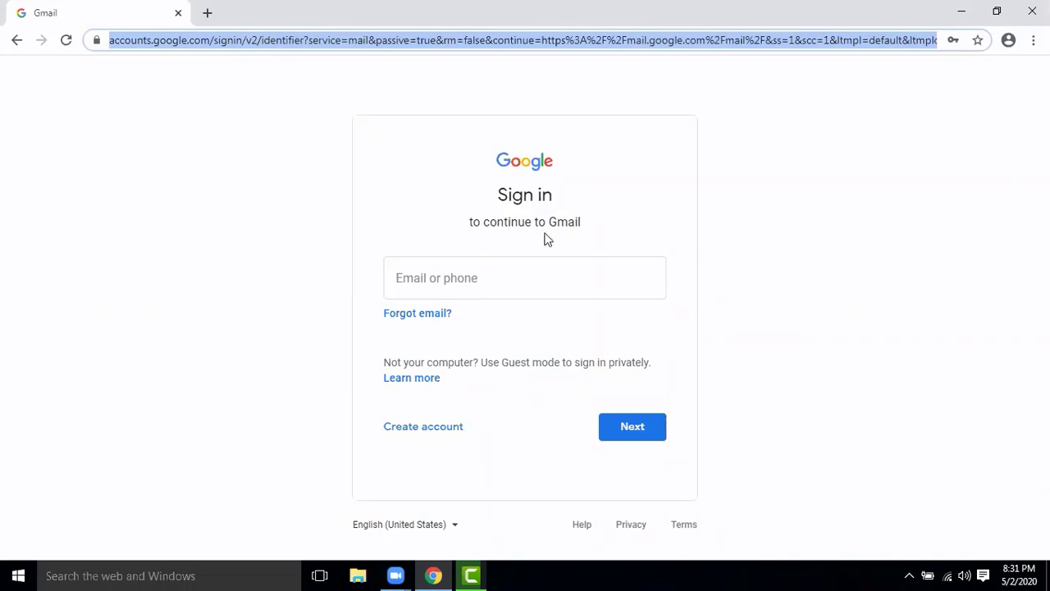
{"action": "left_click", "coordinate": [506, 276]}
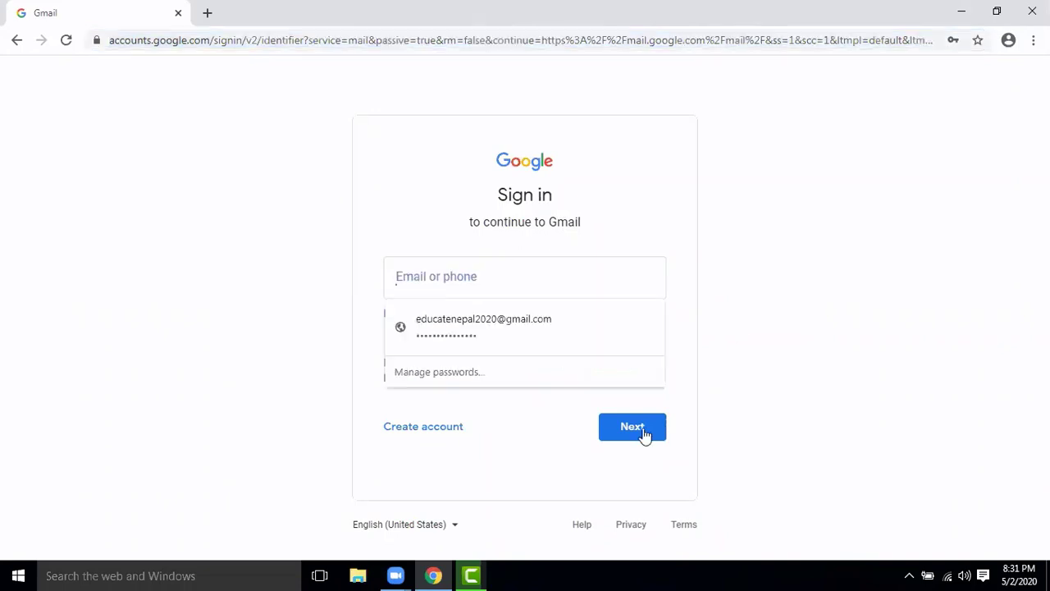
{"action": "left_click", "coordinate": [827, 417]}
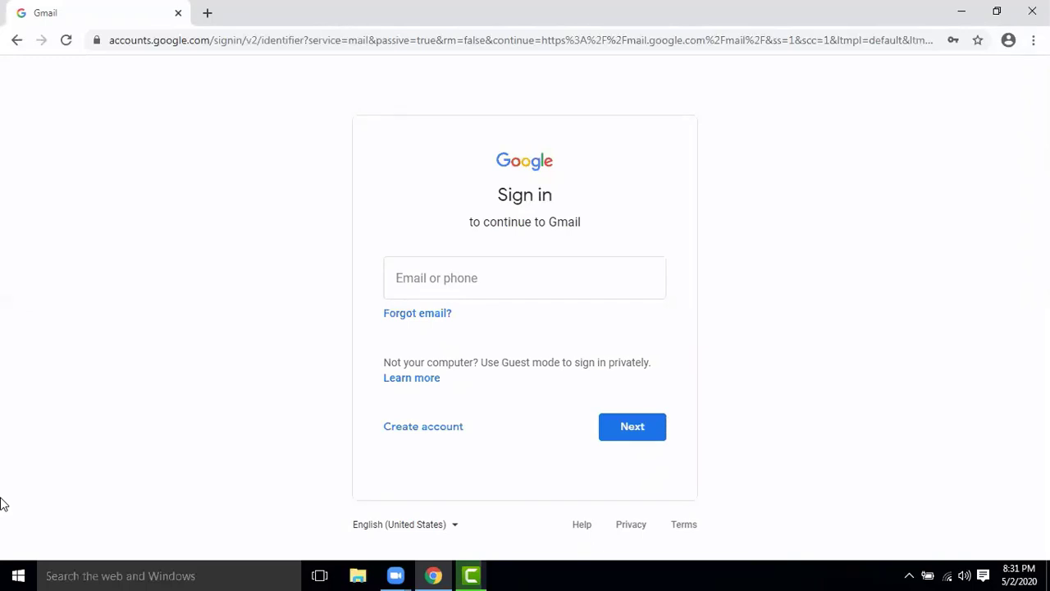
Keep the sign-in field empty by dismissing saved-account suggestions until the Create account choices show.
{"action": "left_click", "coordinate": [505, 283]}
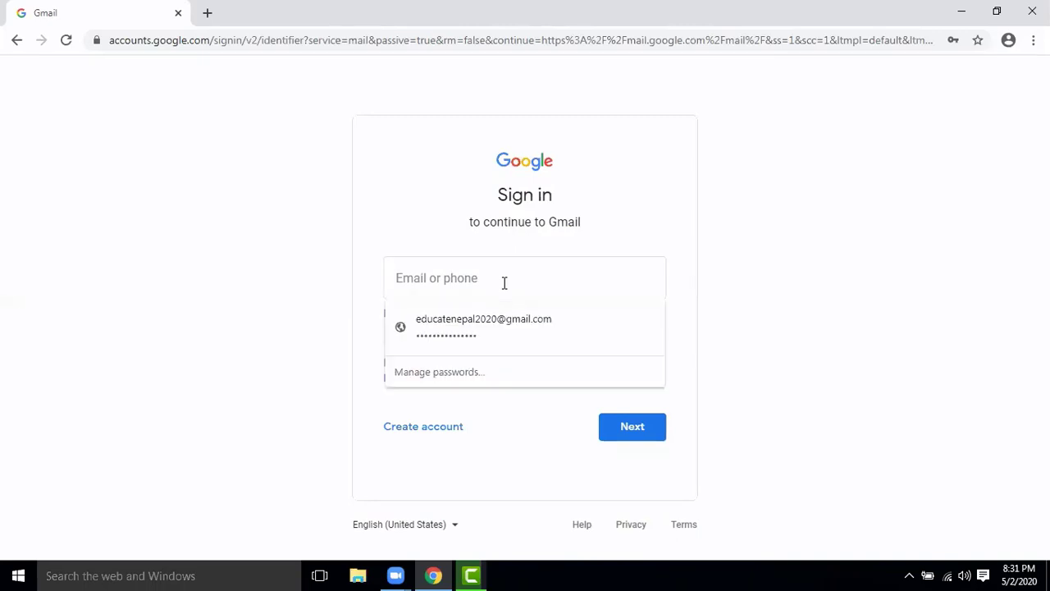
{"action": "left_click", "coordinate": [724, 286]}
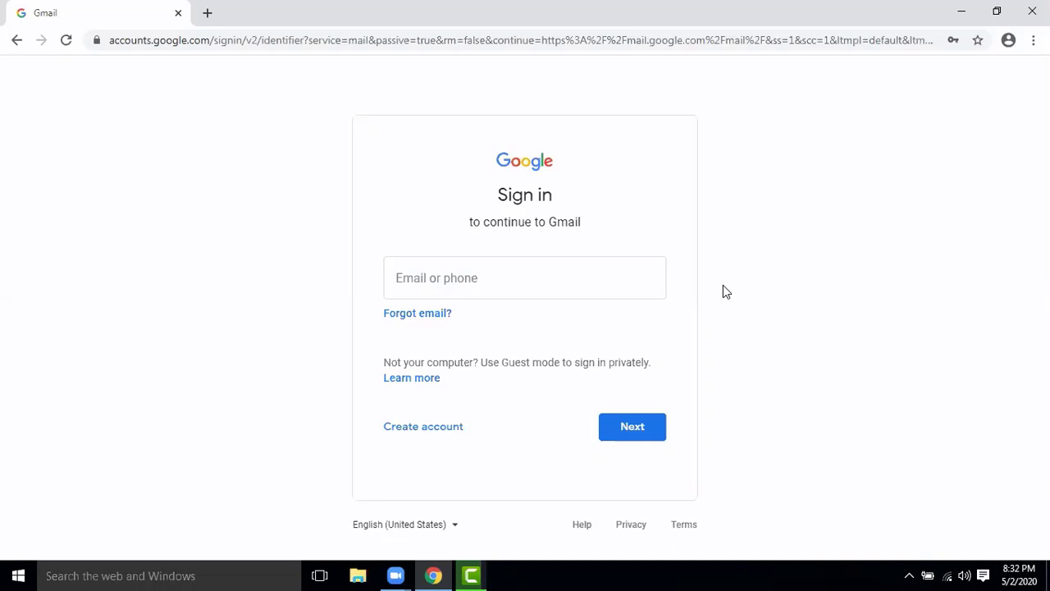
{"action": "left_click", "coordinate": [549, 274]}
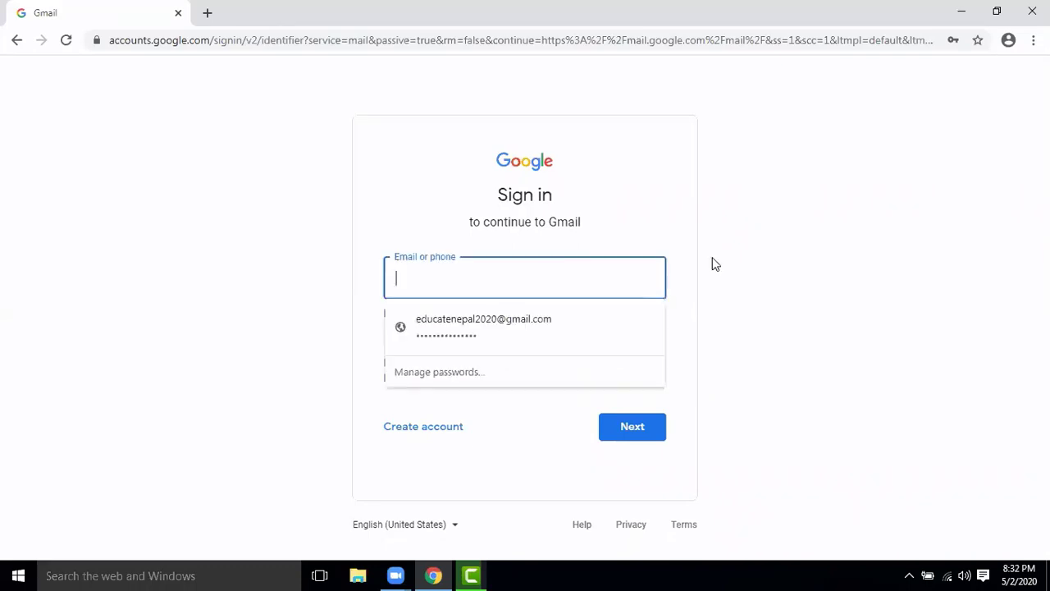
{"action": "left_click", "coordinate": [714, 264]}
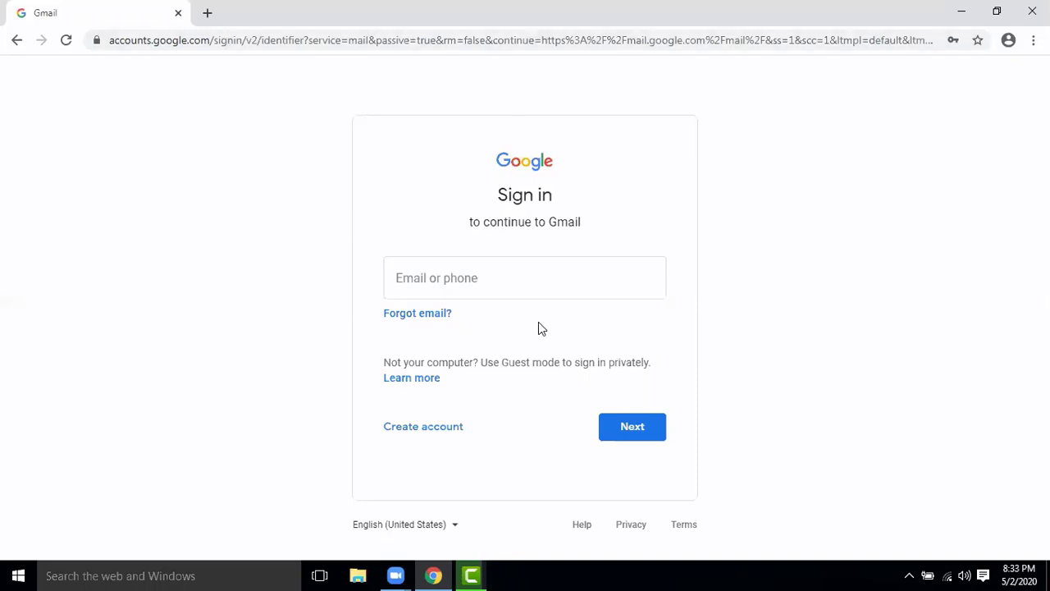
{"action": "left_click", "coordinate": [420, 278]}
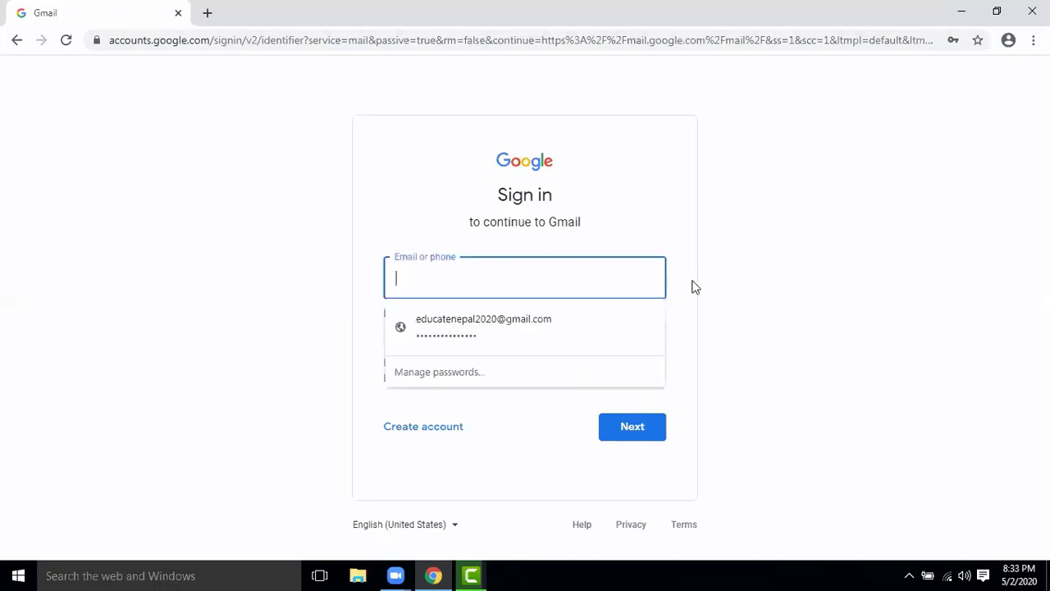
{"action": "left_click", "coordinate": [422, 305]}
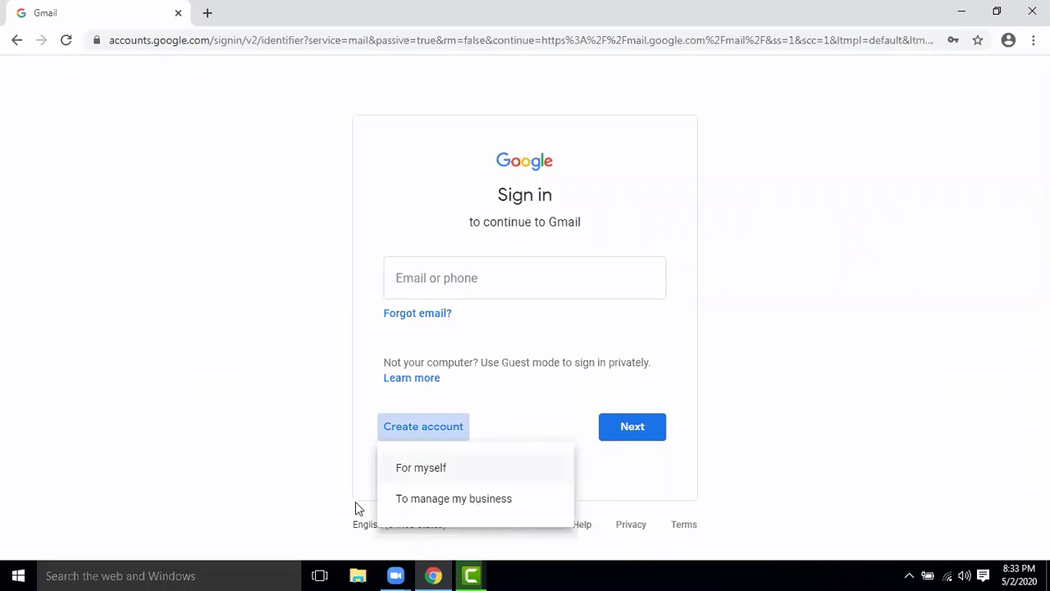
Choose For myself to get the Create your Google Account form, ready for the first name.
{"action": "left_click", "coordinate": [433, 471]}
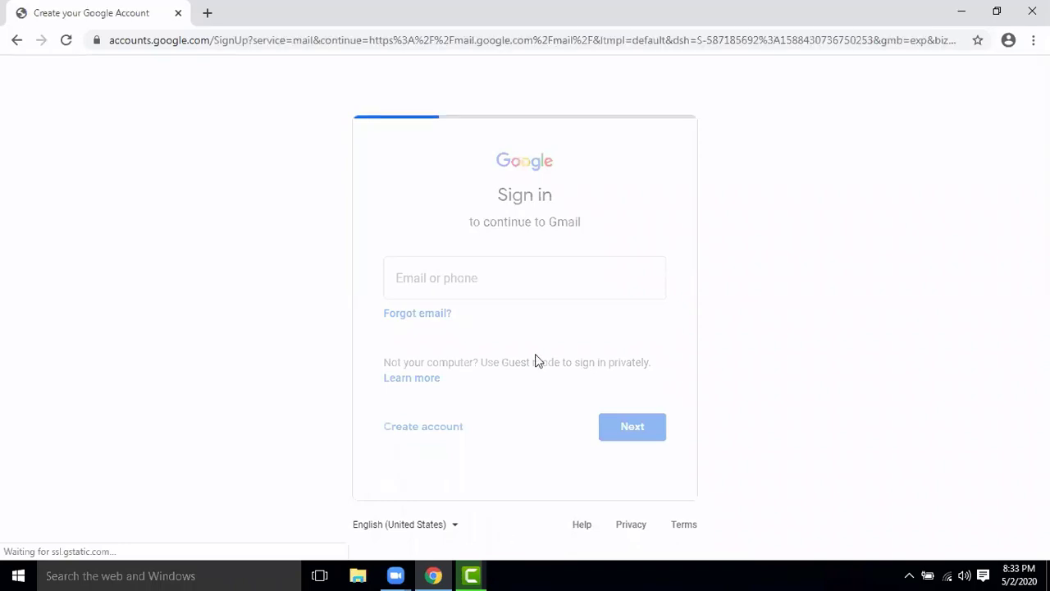
{"action": "left_click", "coordinate": [367, 253]}
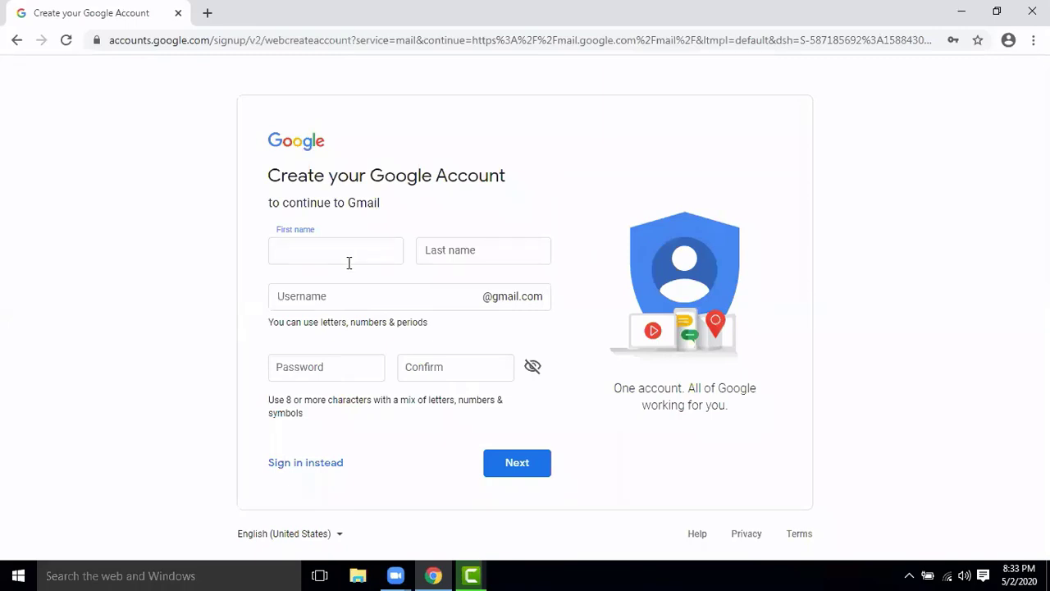
Enter the account holder's first name, last name and a Gmail username.
{"action": "left_click", "coordinate": [463, 258]}
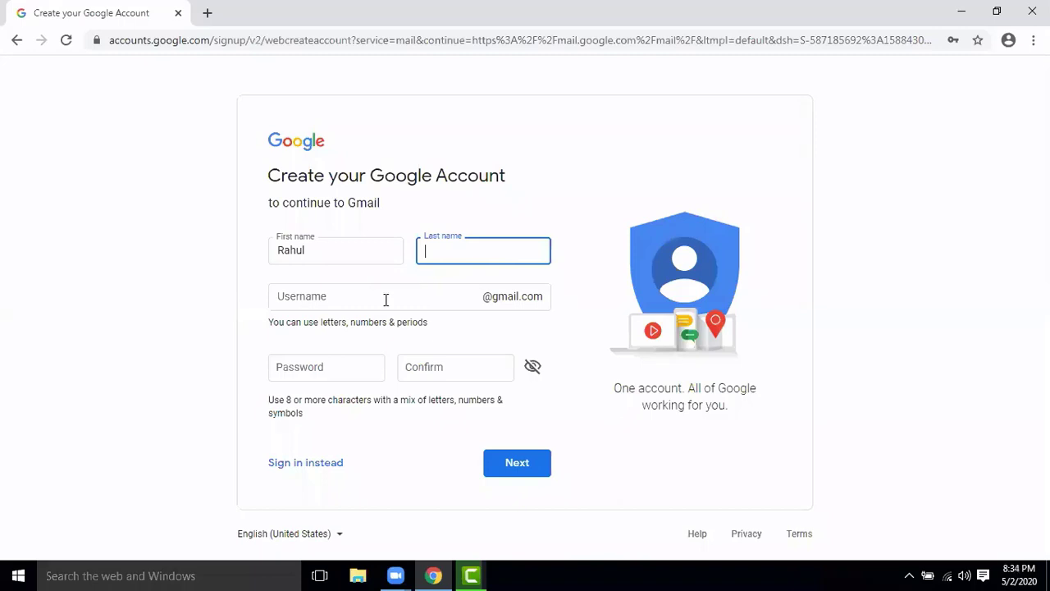
{"action": "left_click", "coordinate": [359, 298]}
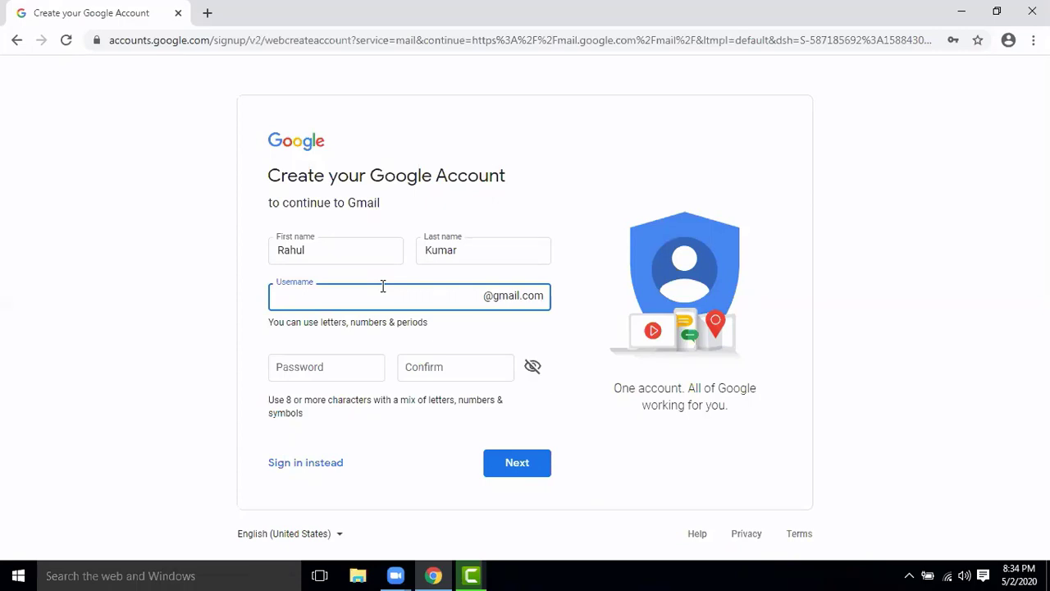
Enter the account password and paste the same password into the Confirm field.
{"action": "left_click", "coordinate": [331, 367]}
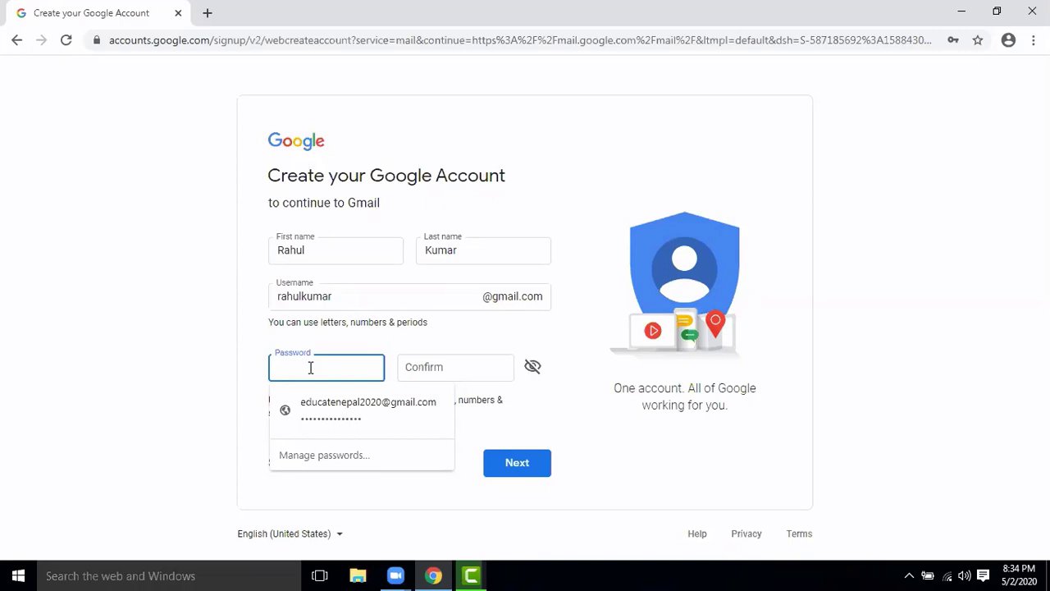
{"action": "type", "text": "••••••"}
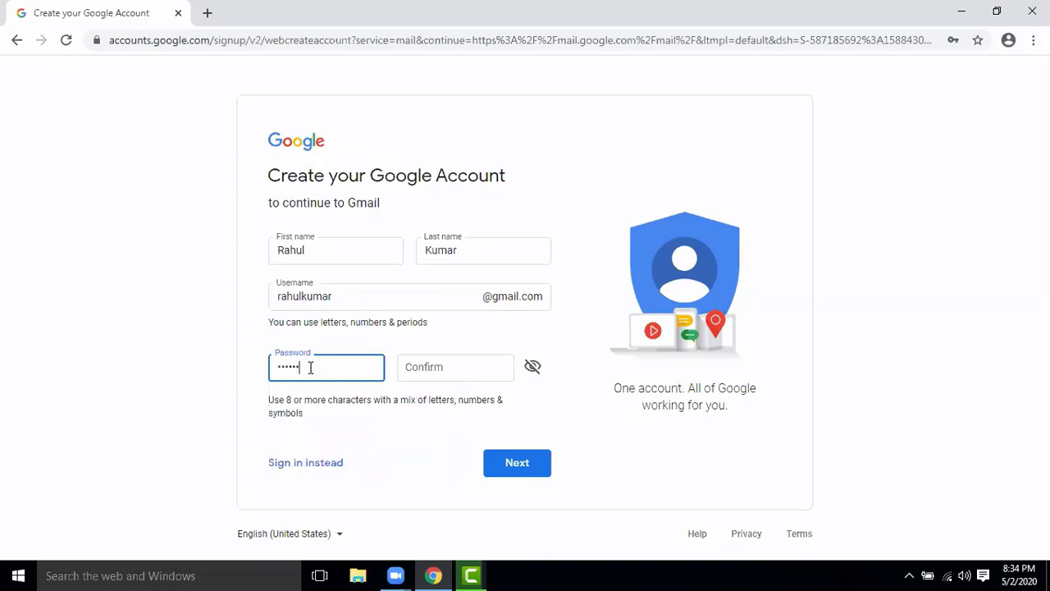
{"action": "type", "text": "•••"}
{"action": "key", "text": "Tab"}
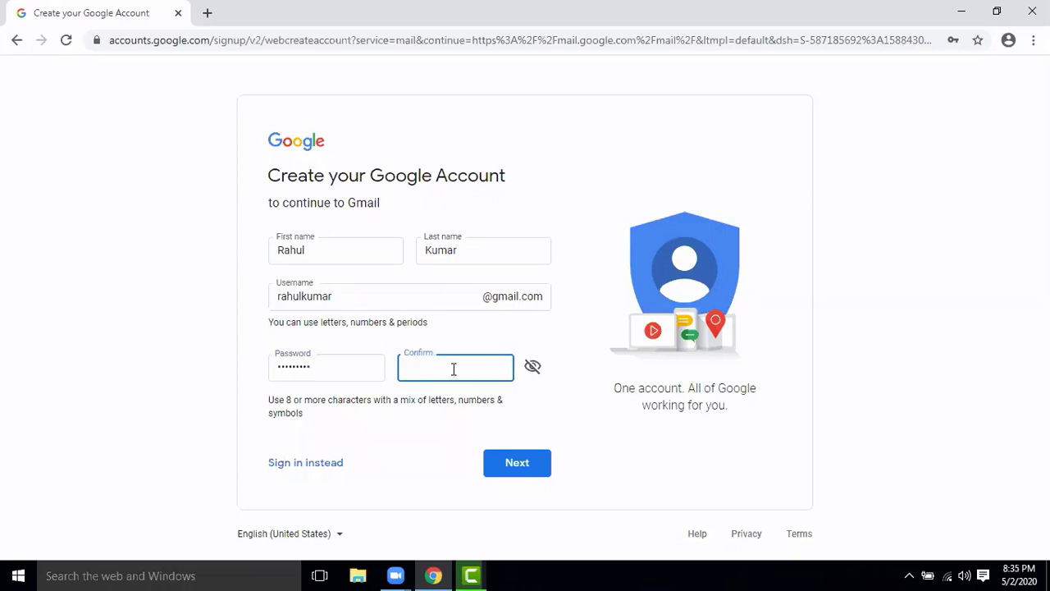
{"action": "key", "text": "ctrl+v"}
{"action": "left_click", "coordinate": [501, 307]}
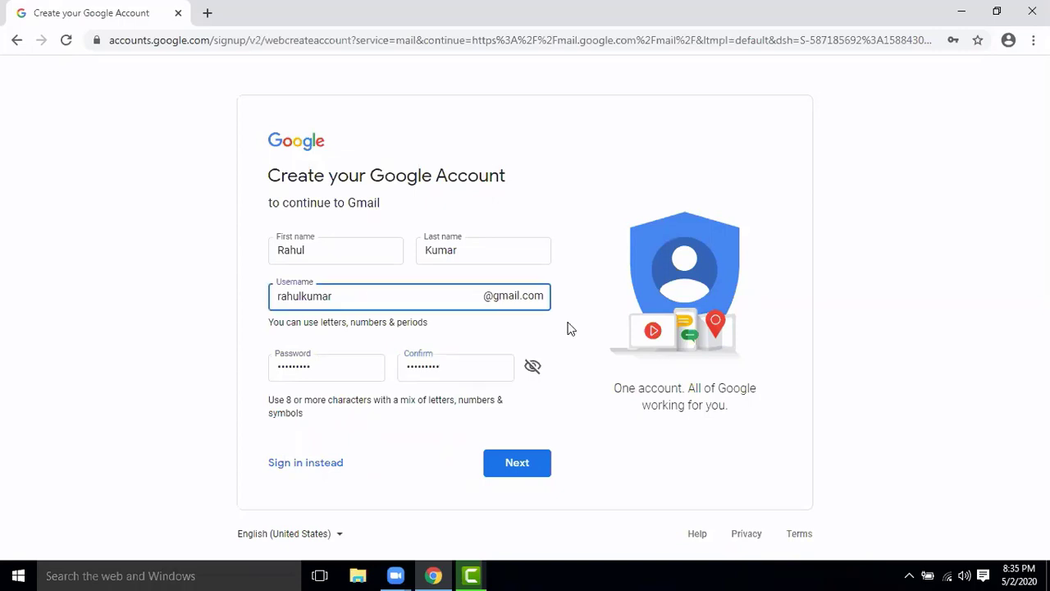
{"action": "left_click", "coordinate": [558, 295]}
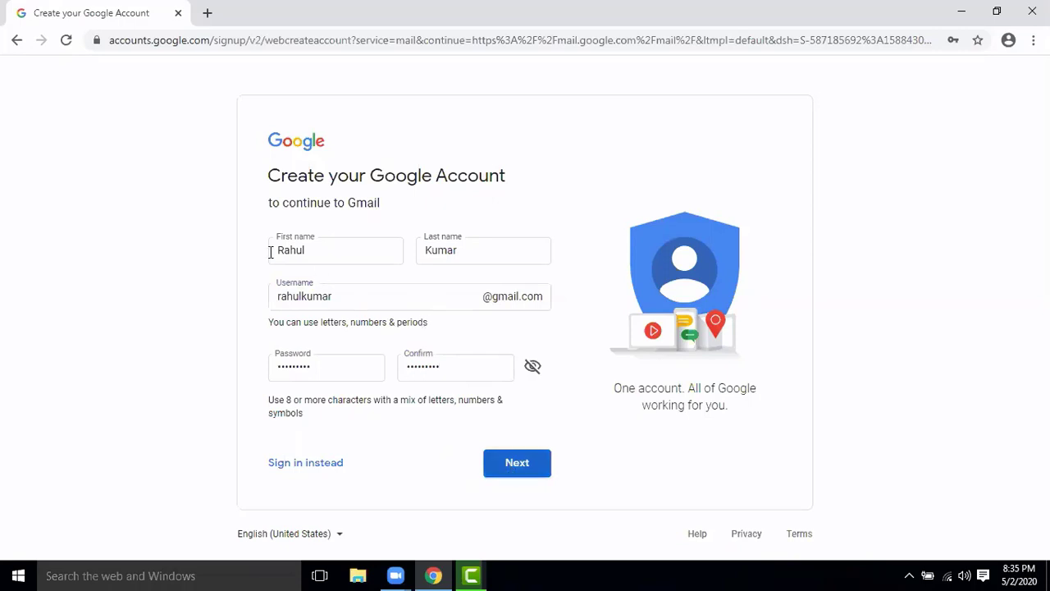
{"action": "left_click", "coordinate": [322, 251]}
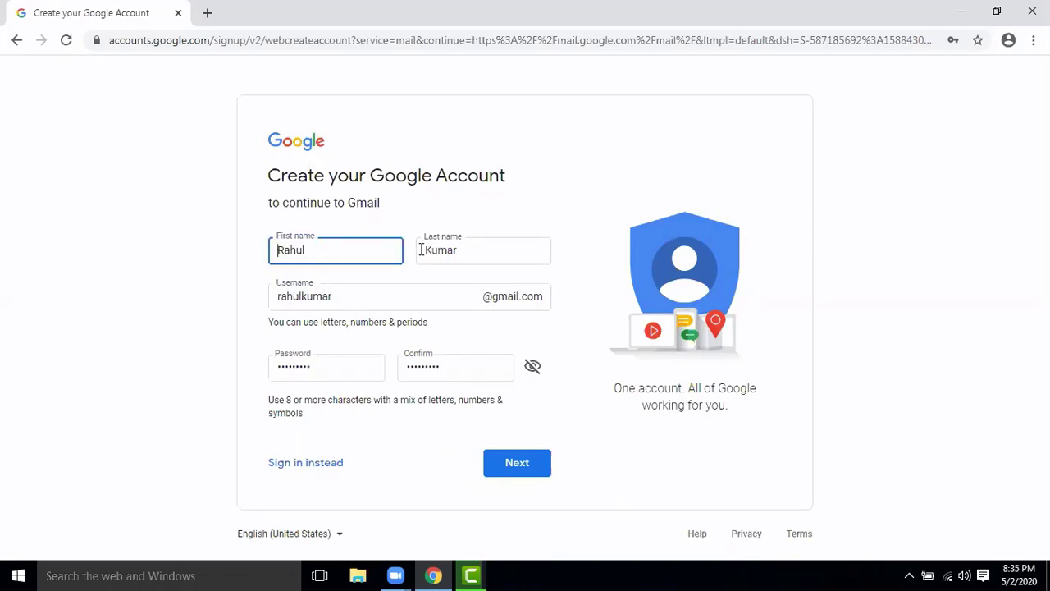
{"action": "key", "text": "ctrl+a"}
{"action": "key", "text": "Tab"}
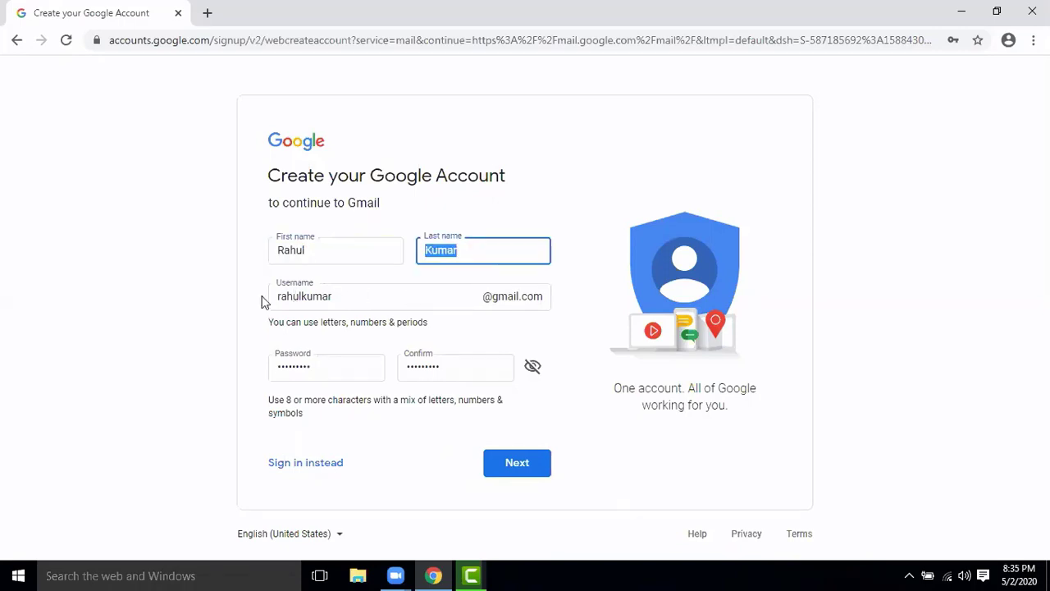
{"action": "key", "text": "Tab"}
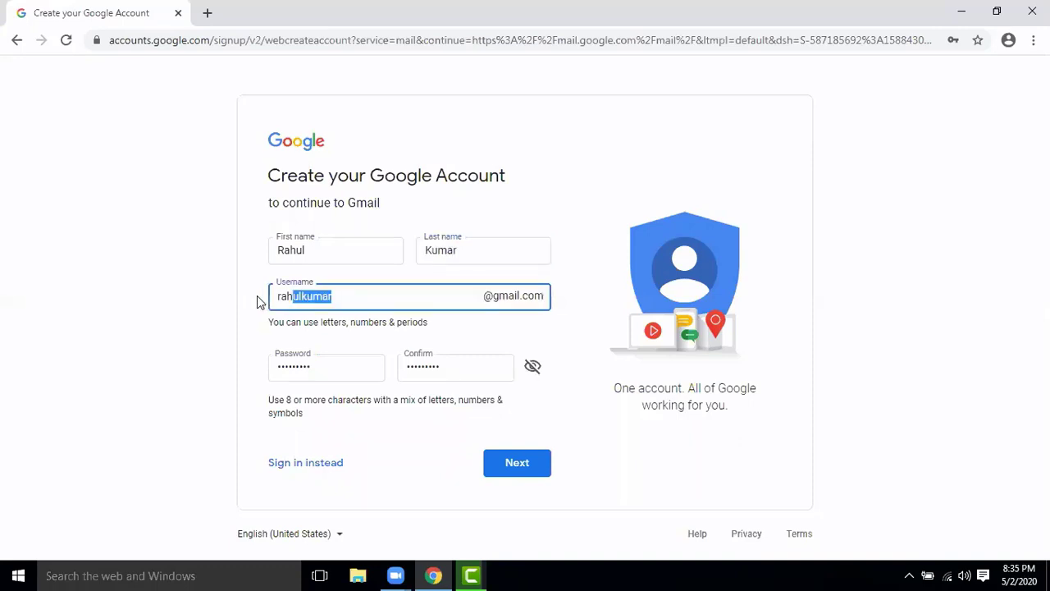
{"action": "left_click", "coordinate": [265, 299]}
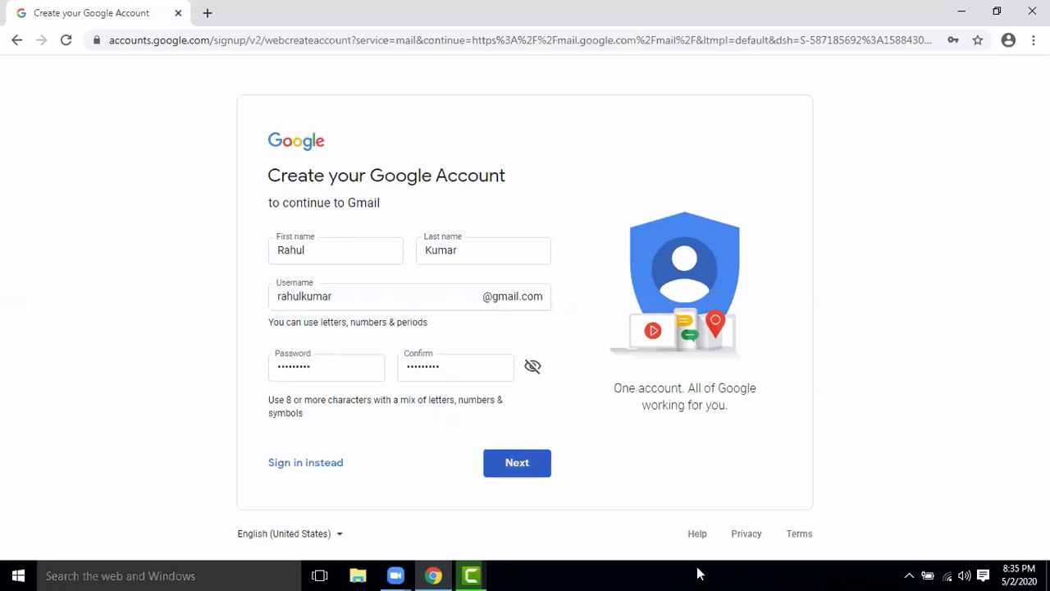
Submit the form, appending digits to the username after each rejection.
{"action": "left_click", "coordinate": [522, 465]}
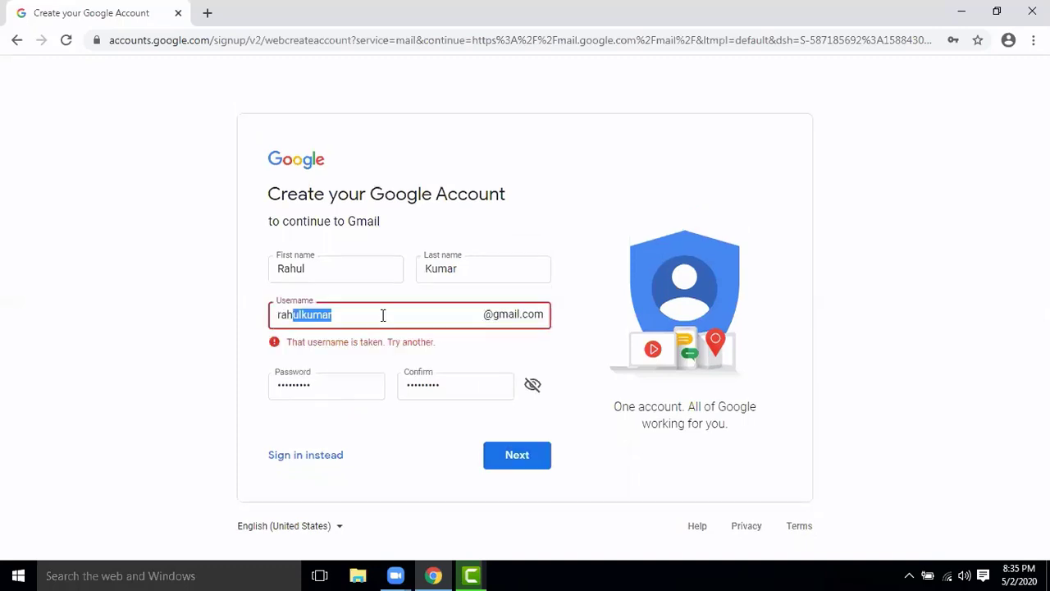
{"action": "left_click", "coordinate": [383, 315]}
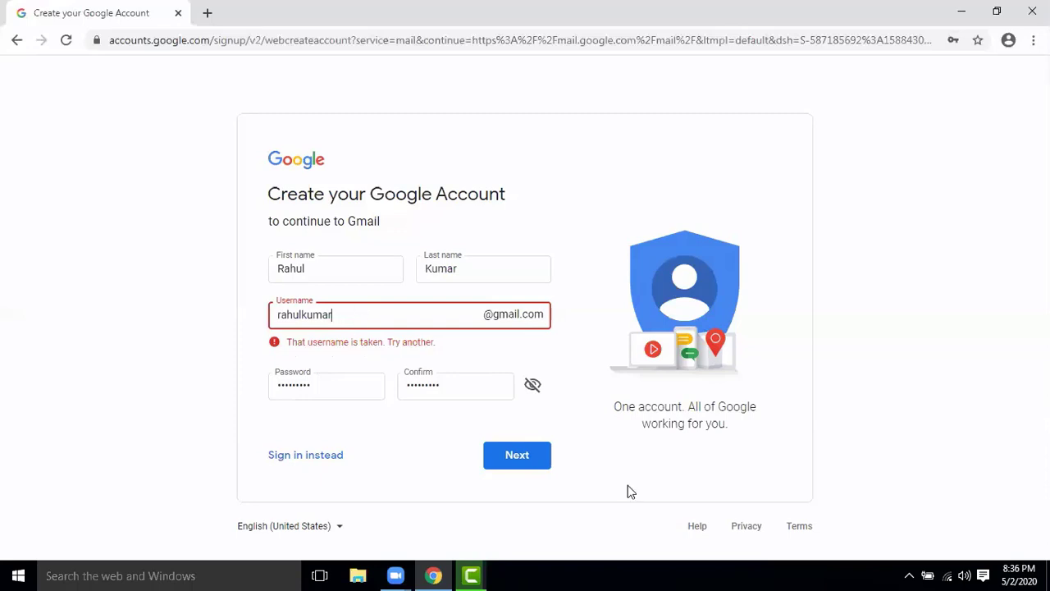
{"action": "type", "text": "321"}
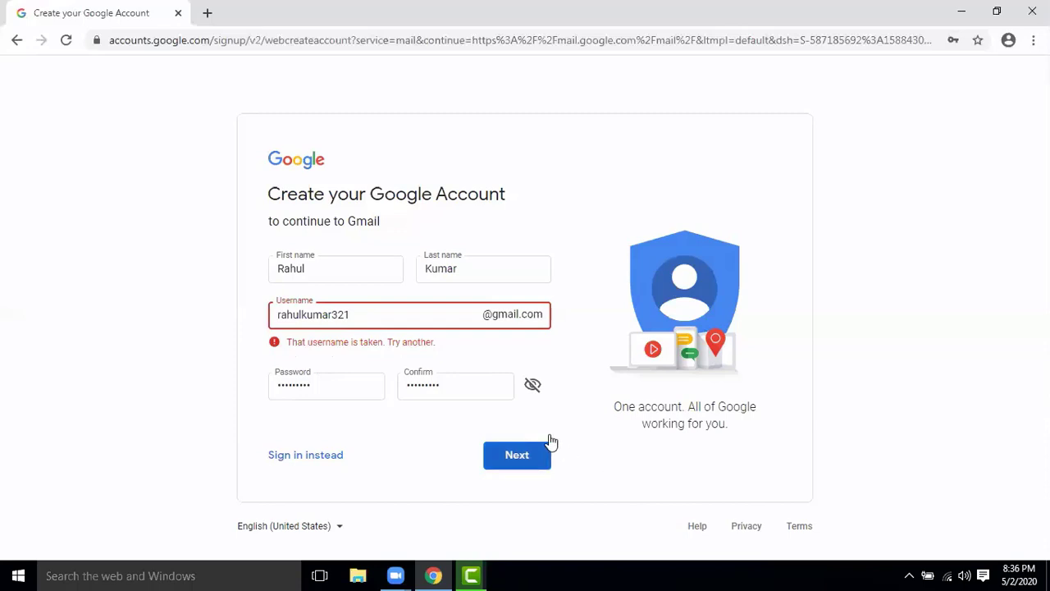
{"action": "left_click", "coordinate": [504, 446]}
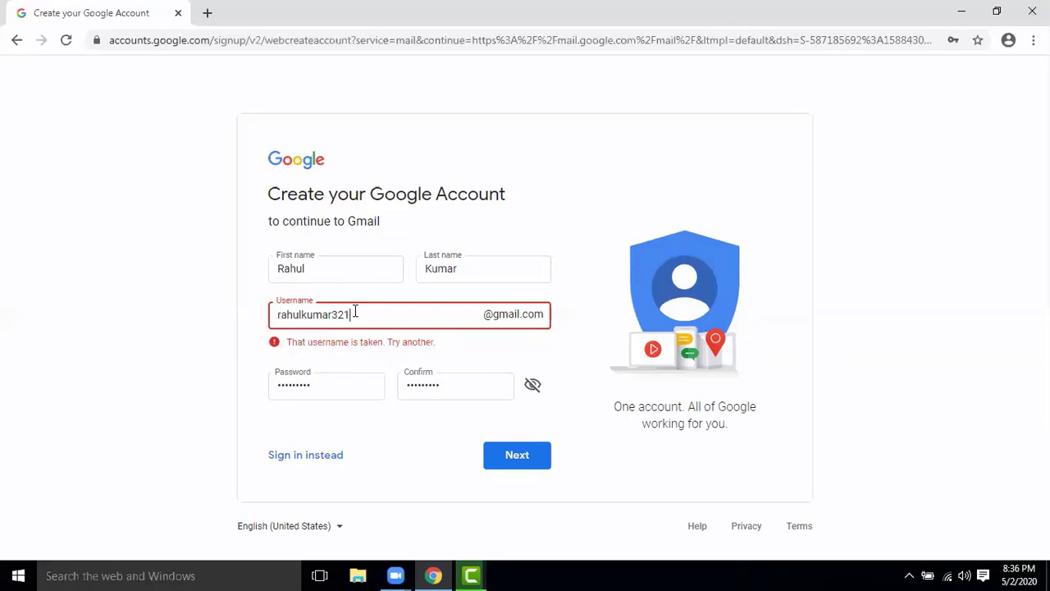
{"action": "key", "text": "BackSpace"}
{"action": "key", "text": "BackSpace"}
{"action": "key", "text": "BackSpace"}
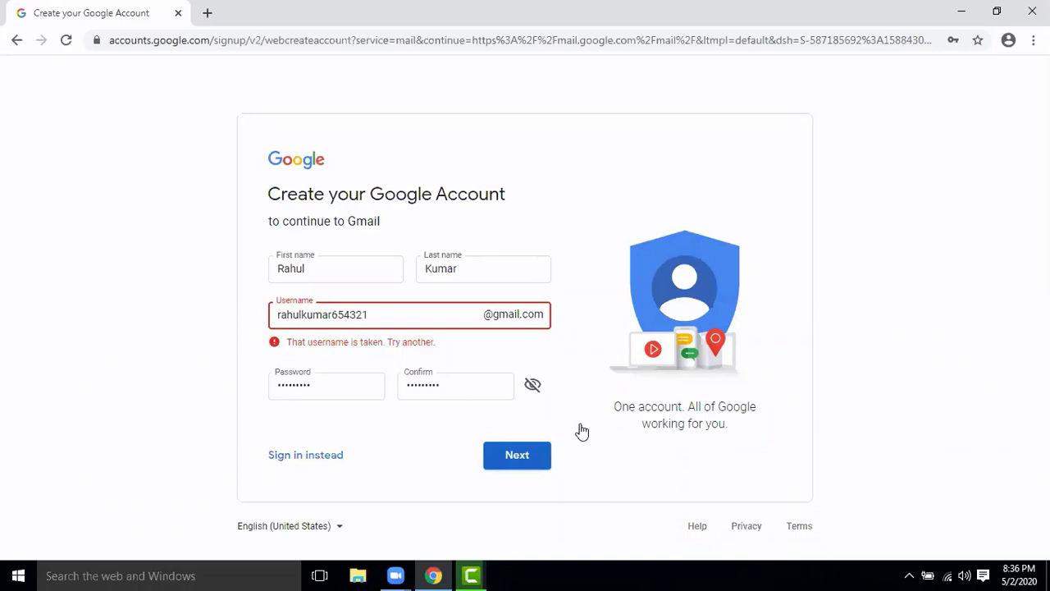
{"action": "key", "text": "Return"}
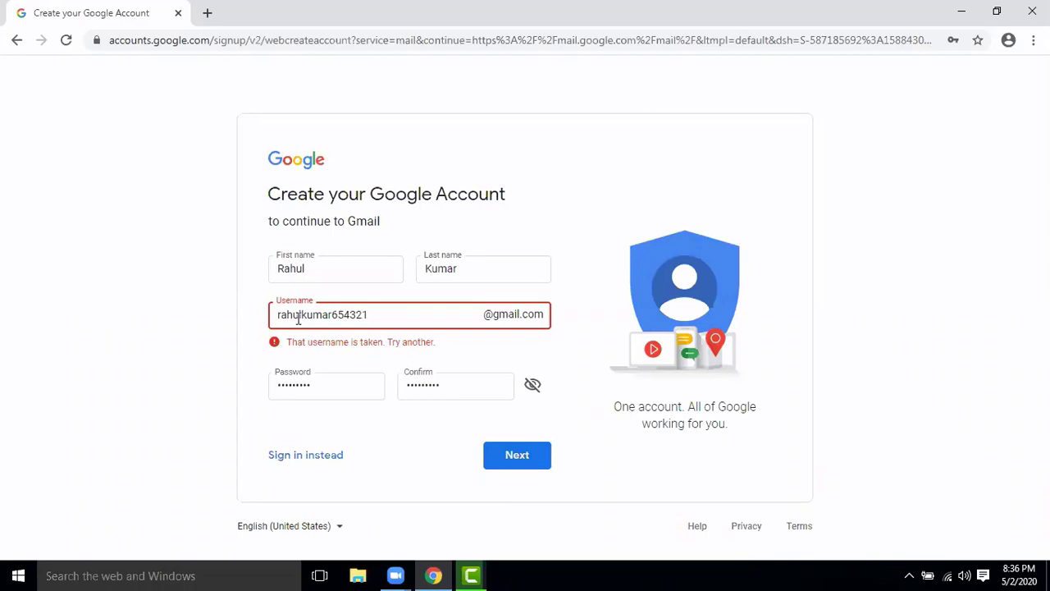
Replace the whole username with a new variant until Google accepts it.
{"action": "key", "text": "shift+Left"}
{"action": "key", "text": "shift+Home"}
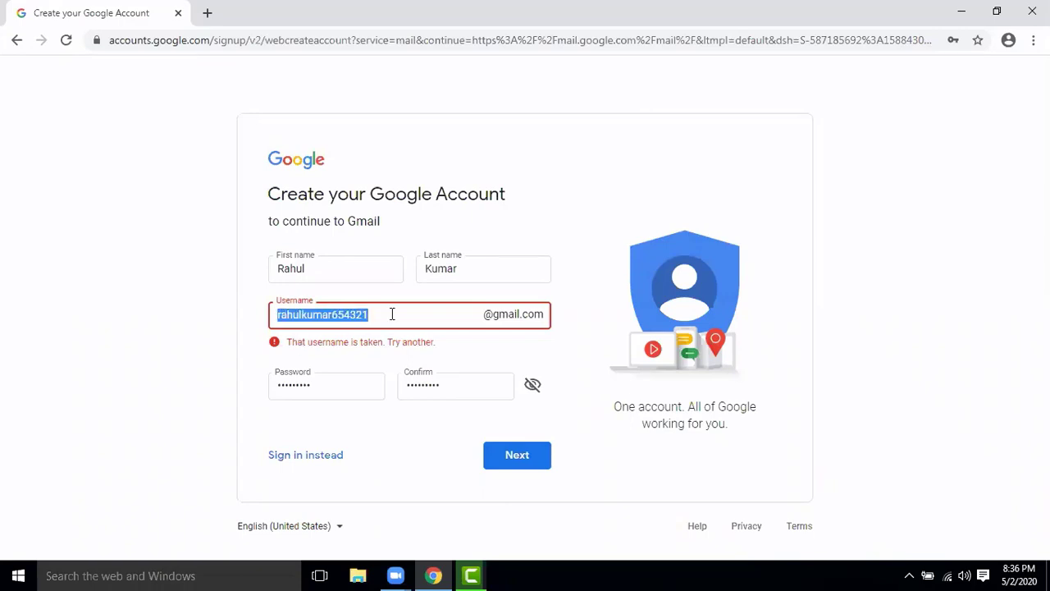
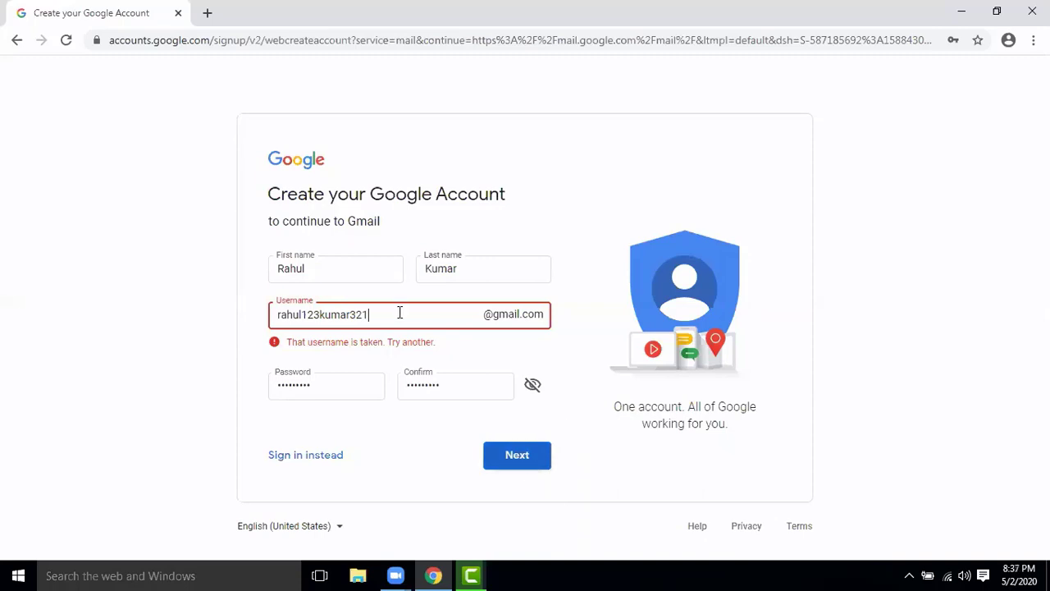
{"action": "left_click_drag", "start_coordinate": [376, 314], "coordinate": [326, 315]}
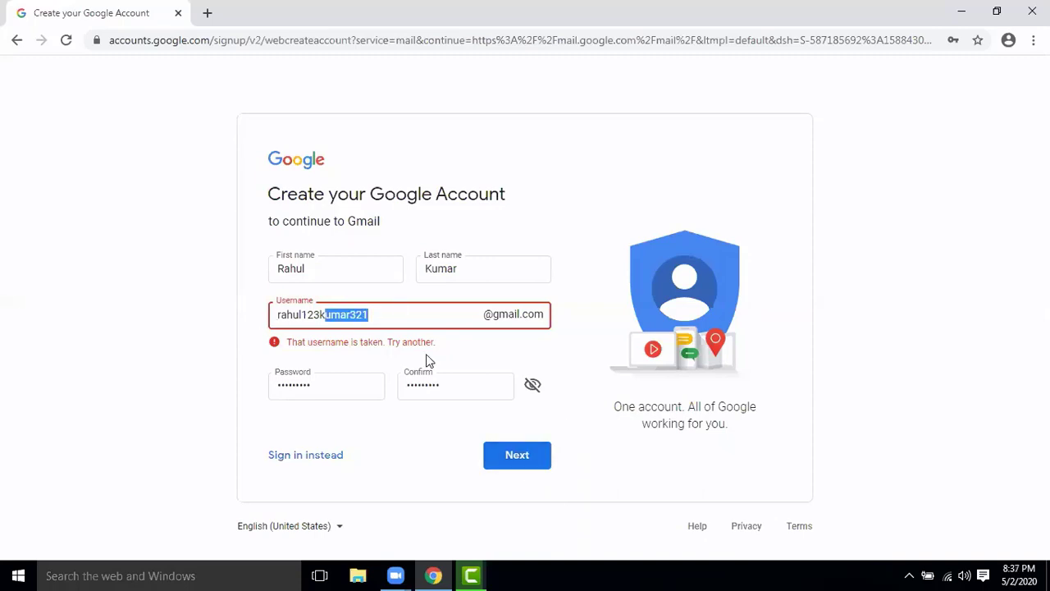
{"action": "key", "text": "ctrl+a"}
{"action": "type", "text": "rahul"}
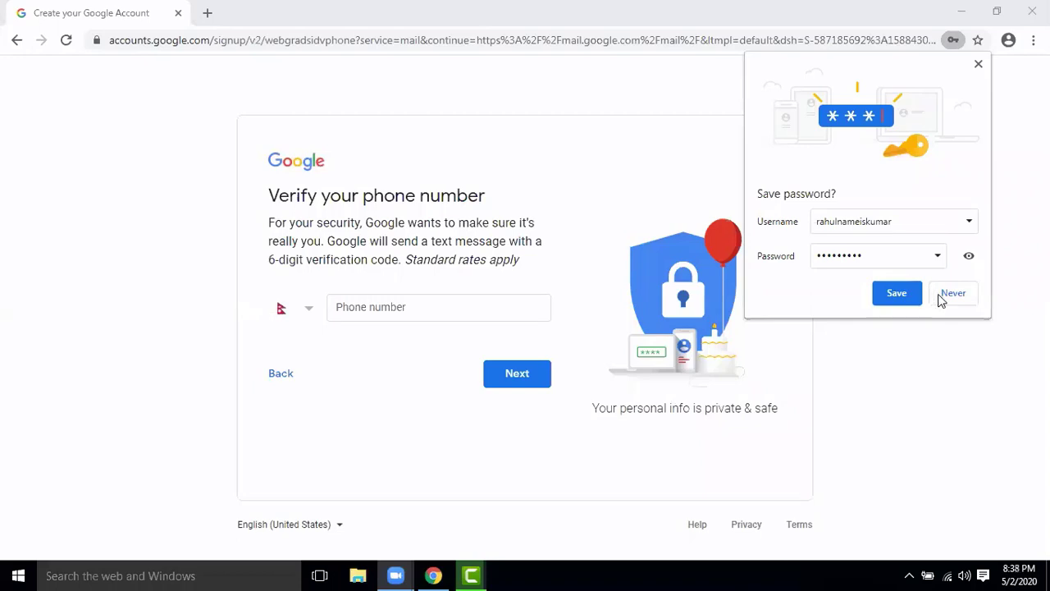
Choose Never in Chrome's Save password? bubble.
{"action": "left_click", "coordinate": [722, 288]}
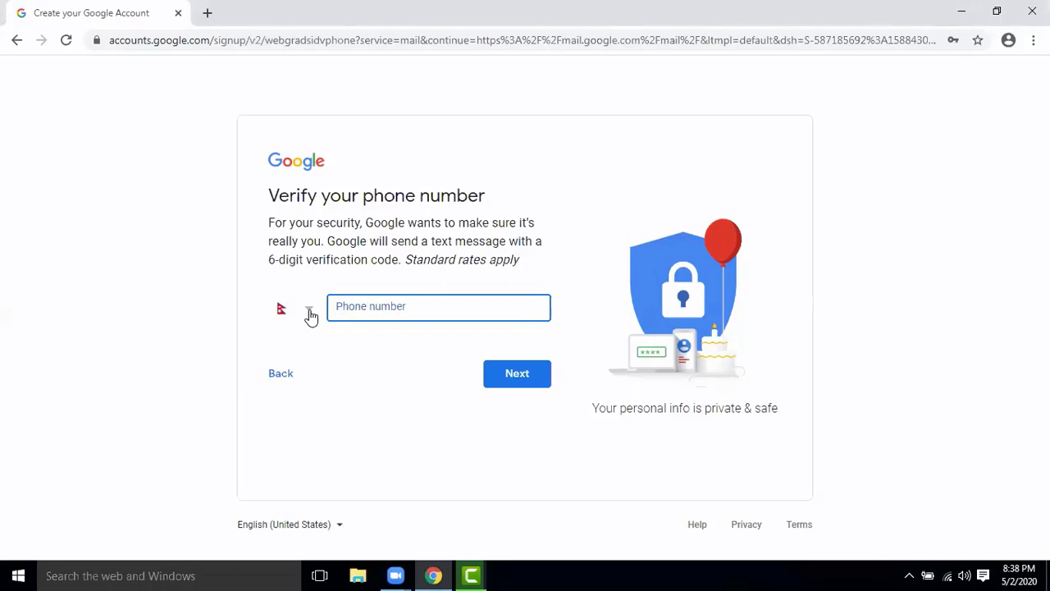
{"action": "left_click", "coordinate": [311, 317]}
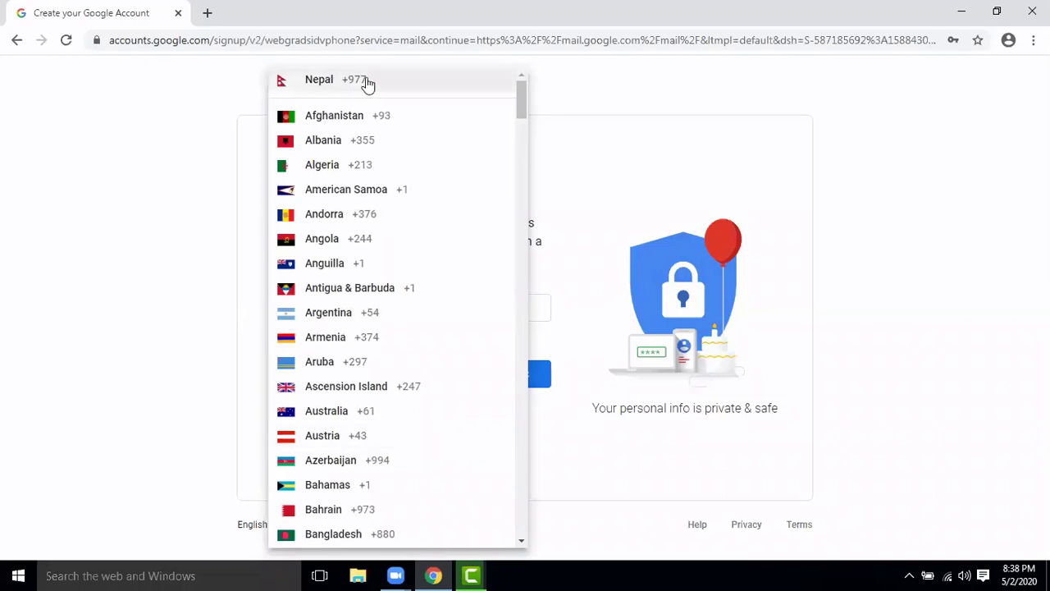
{"action": "left_click", "coordinate": [536, 308]}
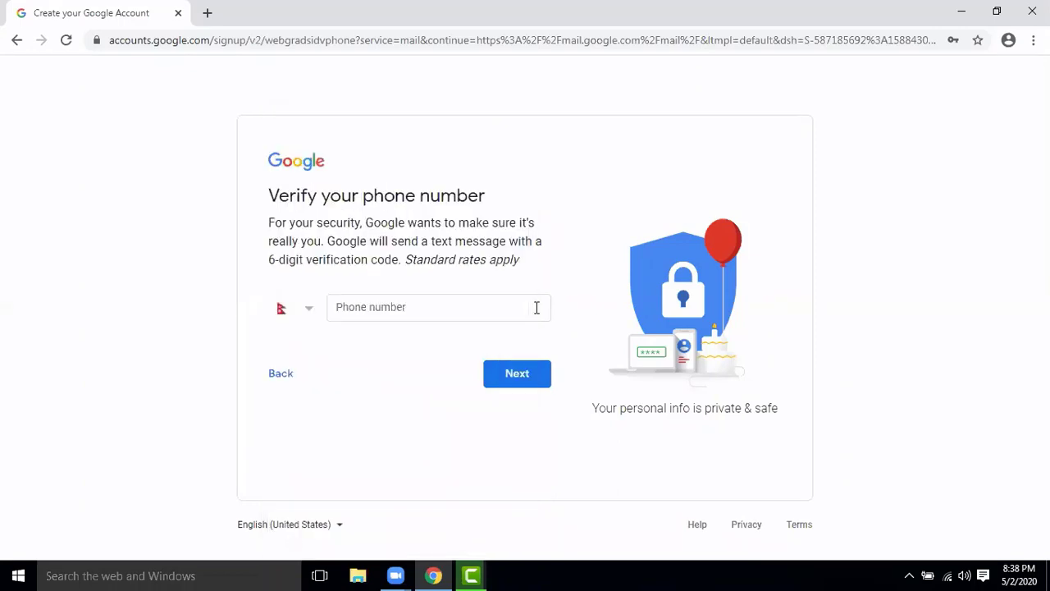
Enter the mobile phone number with Nepal as the country and submit it for verification.
{"action": "left_click", "coordinate": [536, 308]}
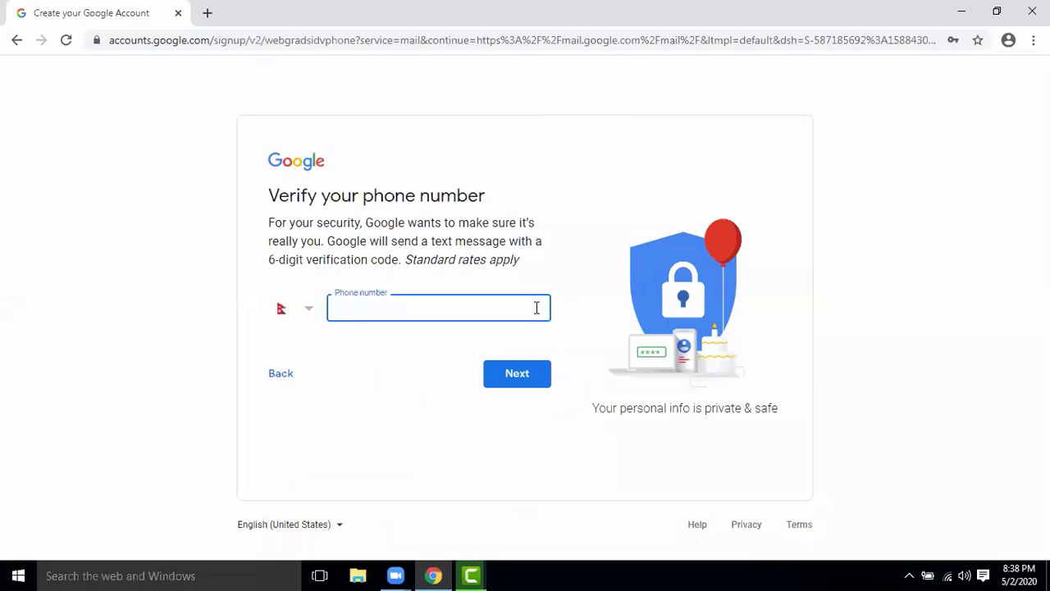
{"action": "type", "text": "988"}
{"action": "key", "text": "BackSpace"}
{"action": "left_click_drag", "start_coordinate": [268, 222], "coordinate": [317, 235]}
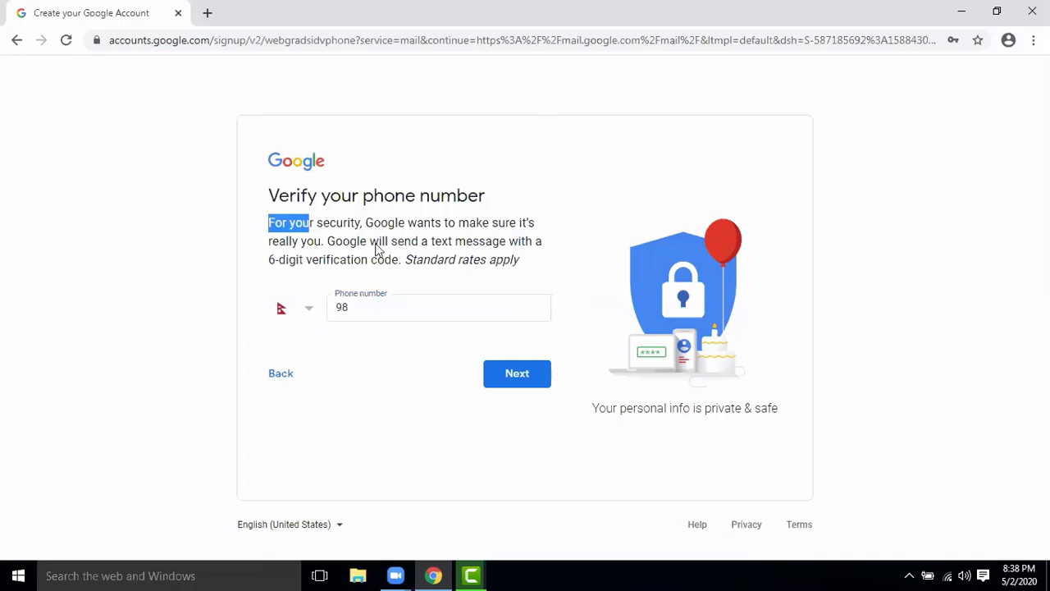
{"action": "left_click", "coordinate": [353, 308]}
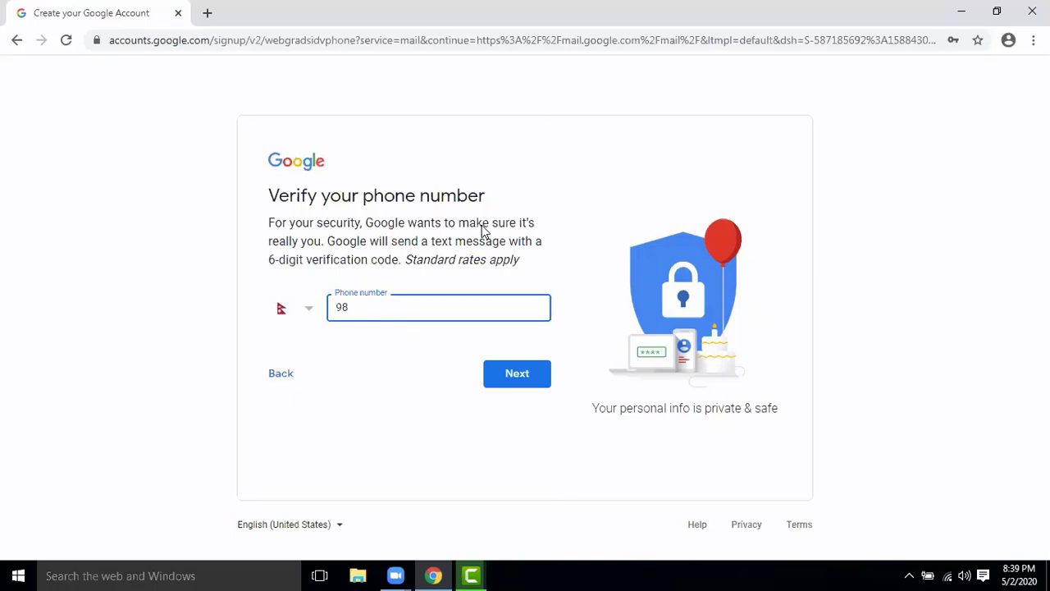
{"action": "key", "text": "Return"}
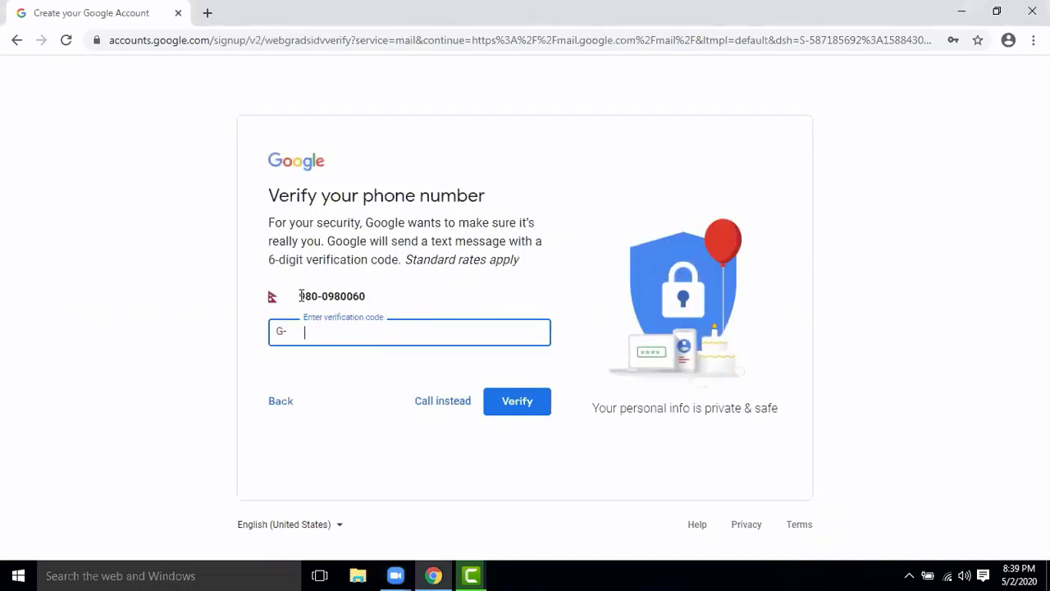
Enter the six-digit verification code received by text and submit it with Verify.
{"action": "triple_click", "coordinate": [380, 305]}
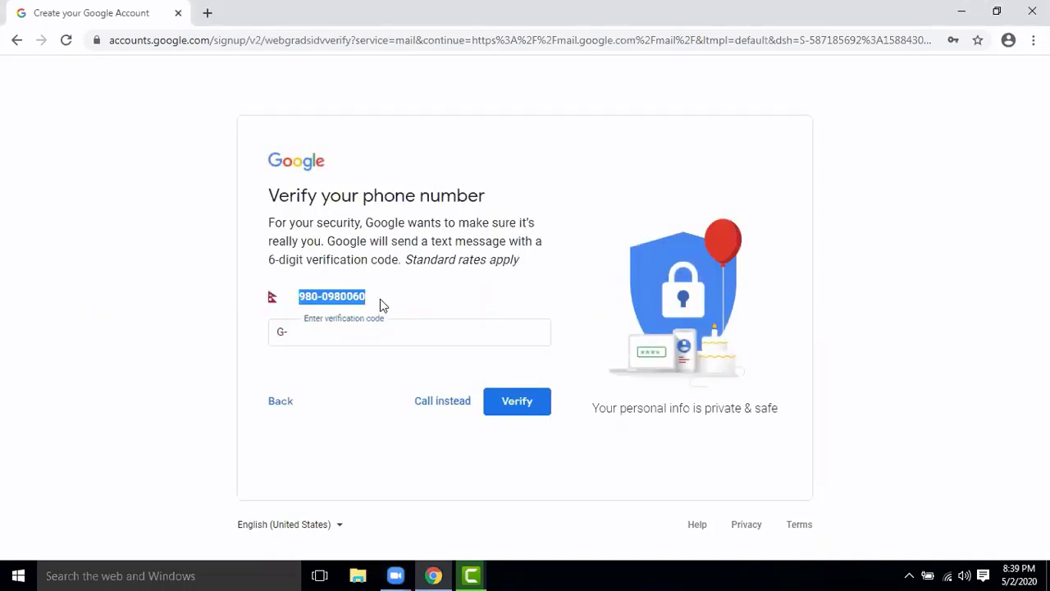
{"action": "left_click", "coordinate": [374, 300]}
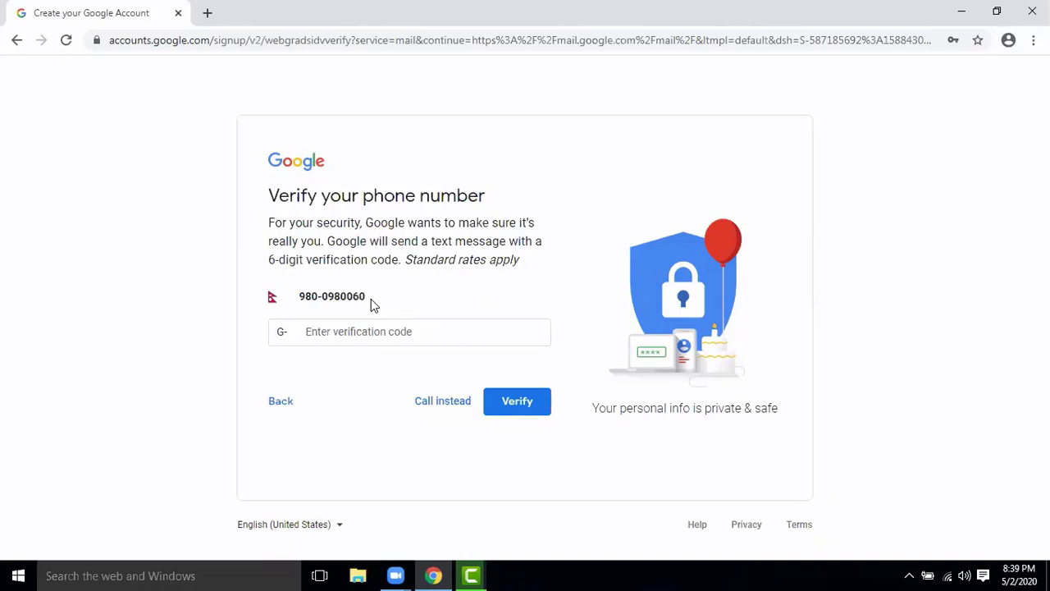
{"action": "left_click", "coordinate": [355, 333]}
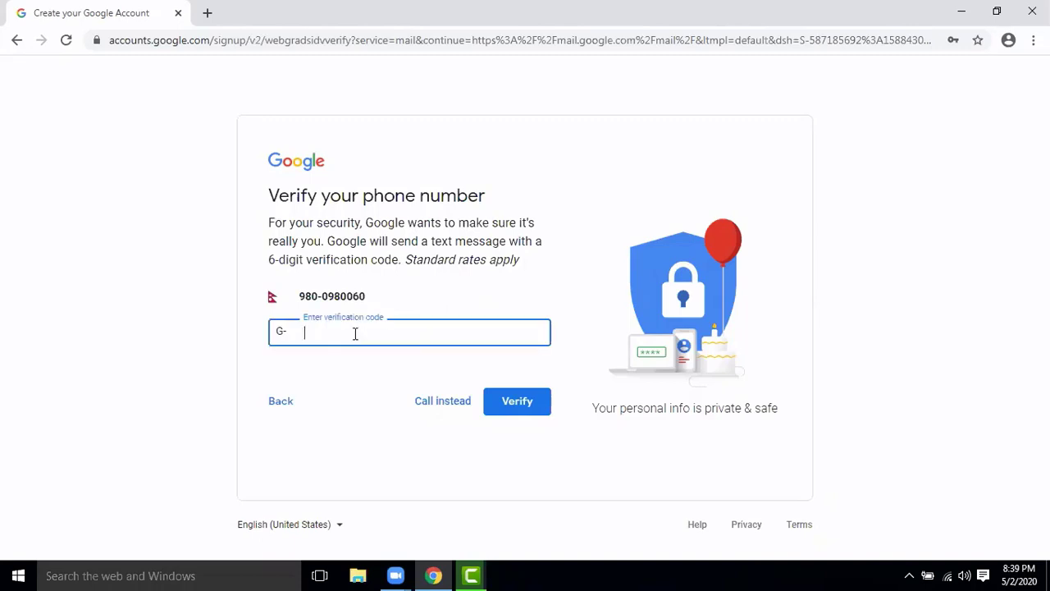
{"action": "left_click_drag", "start_coordinate": [316, 333], "coordinate": [341, 375]}
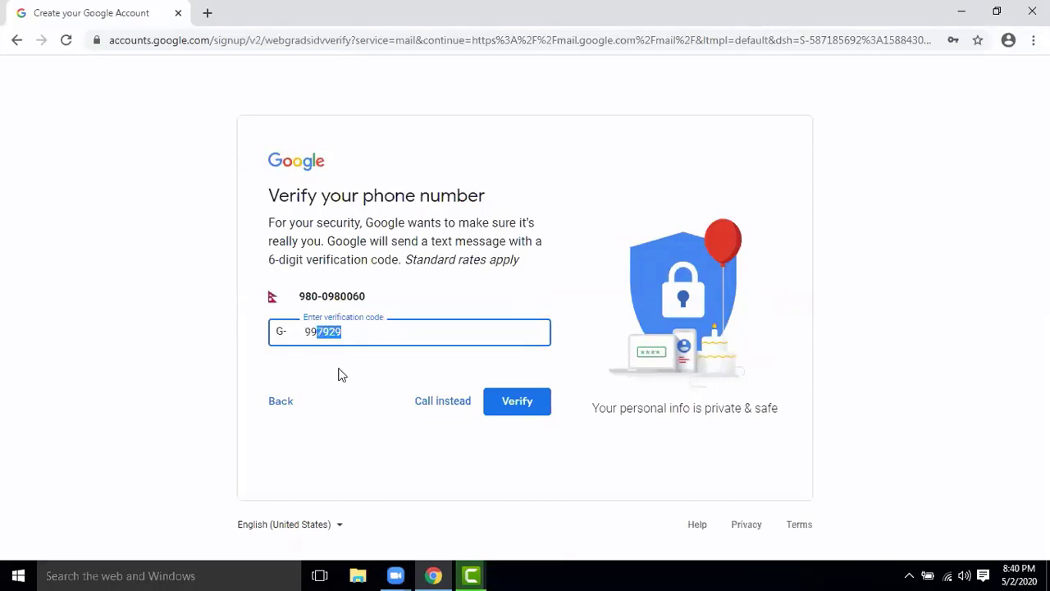
{"action": "key", "text": "ctrl+a"}
{"action": "left_click", "coordinate": [538, 410]}
{"action": "left_click", "coordinate": [502, 408]}
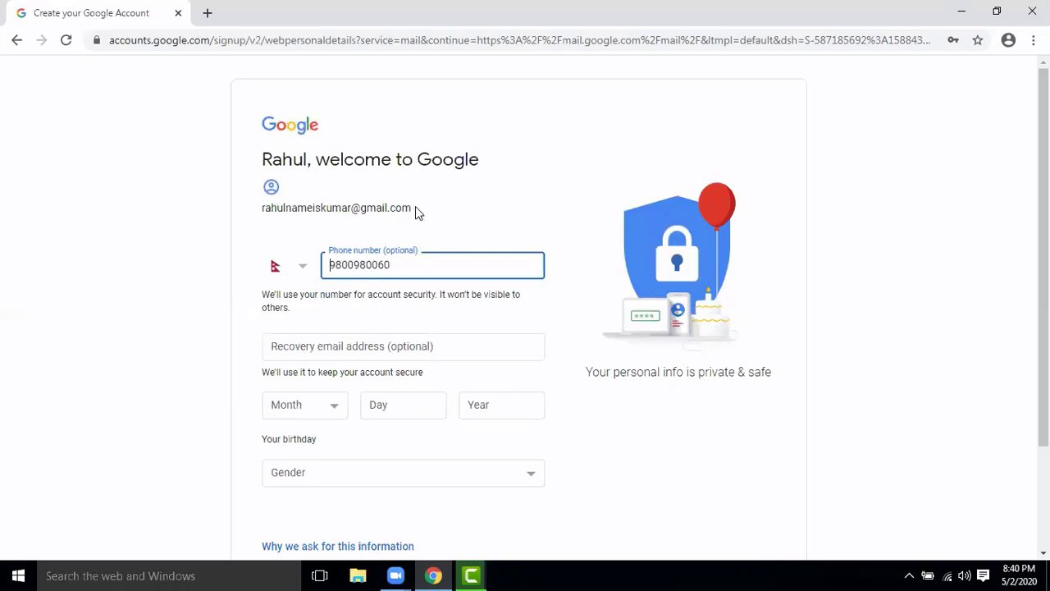
Review the new Gmail address and leave the optional phone and recovery email fields blank.
{"action": "double_click", "coordinate": [348, 206]}
{"action": "left_click", "coordinate": [351, 207]}
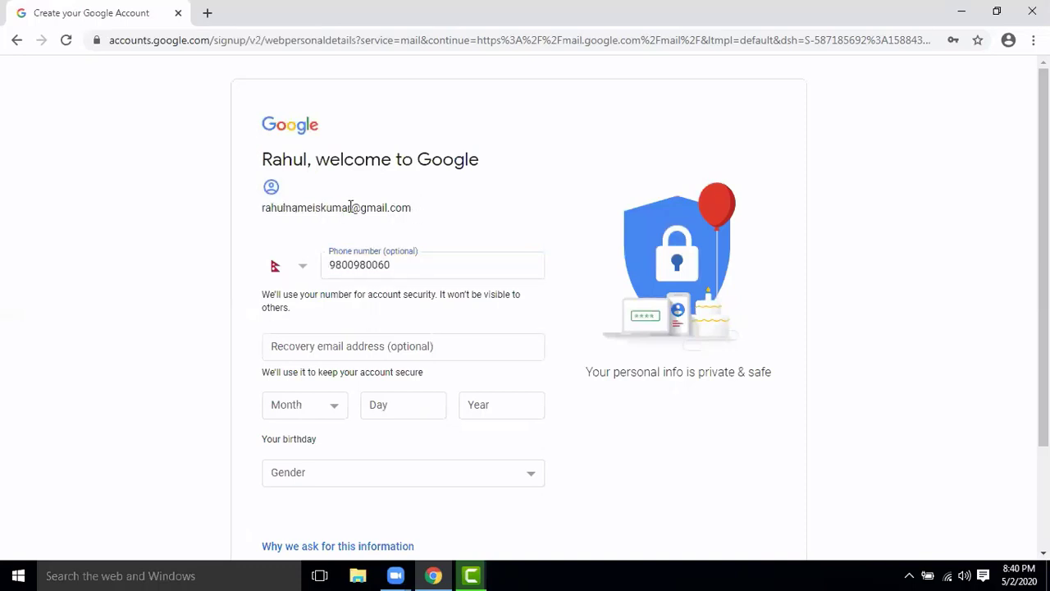
{"action": "left_click_drag", "start_coordinate": [274, 207], "coordinate": [251, 236]}
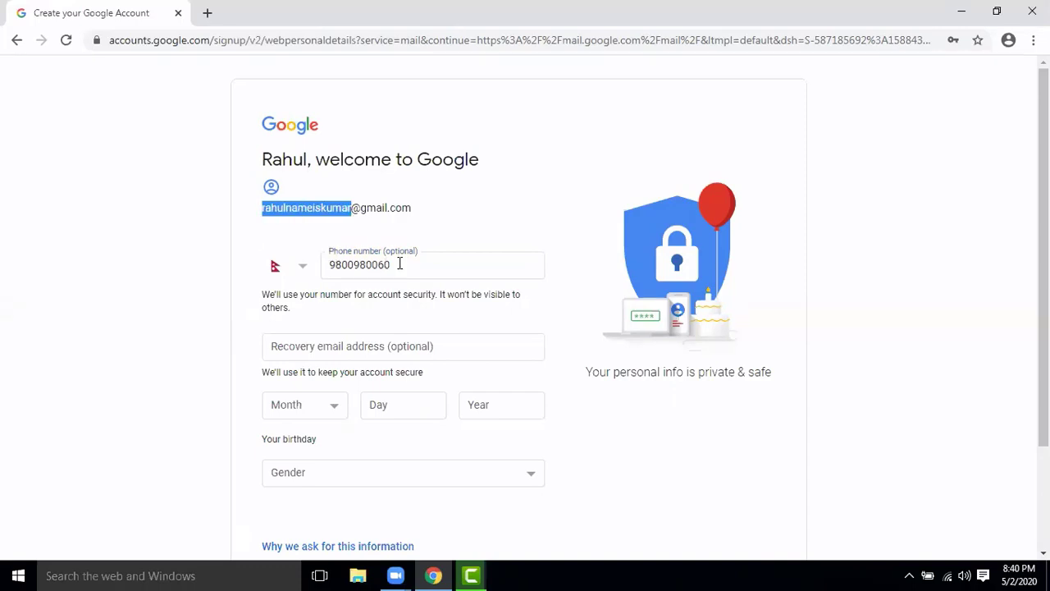
{"action": "double_click", "coordinate": [400, 264]}
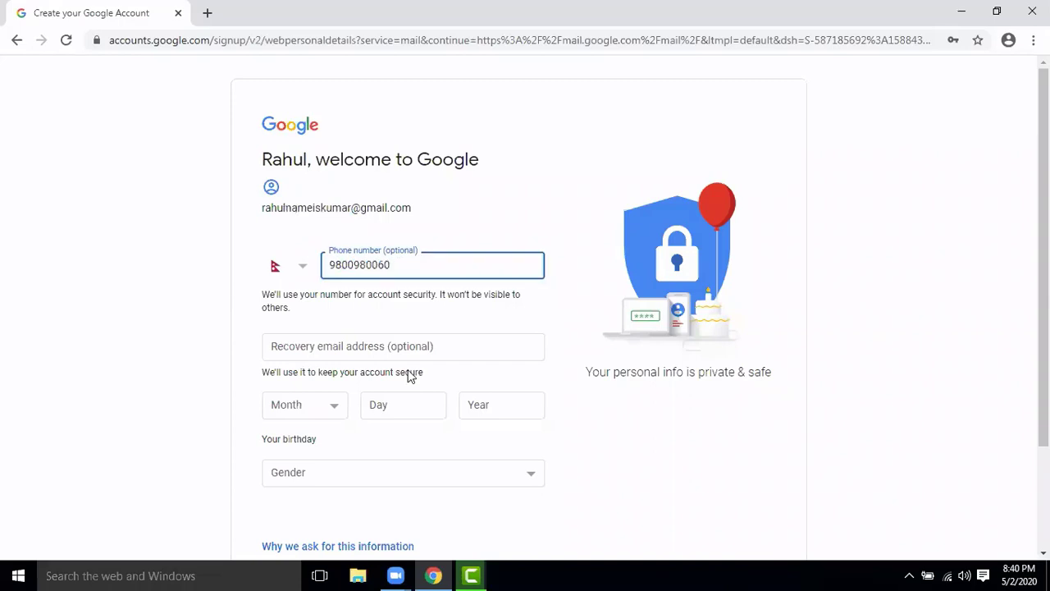
{"action": "left_click", "coordinate": [448, 343]}
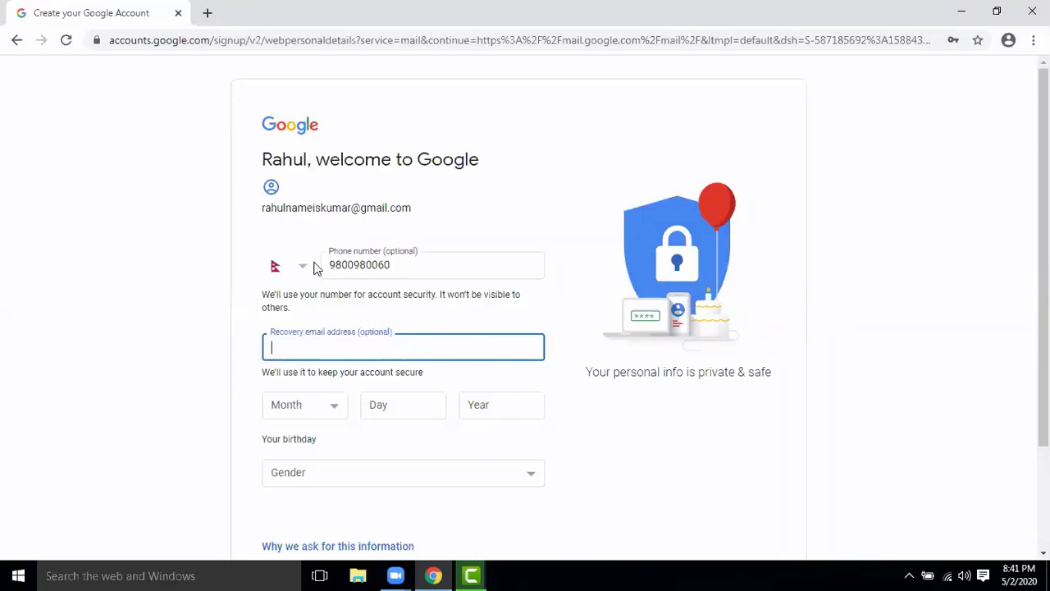
{"action": "key", "text": "shift+Tab"}
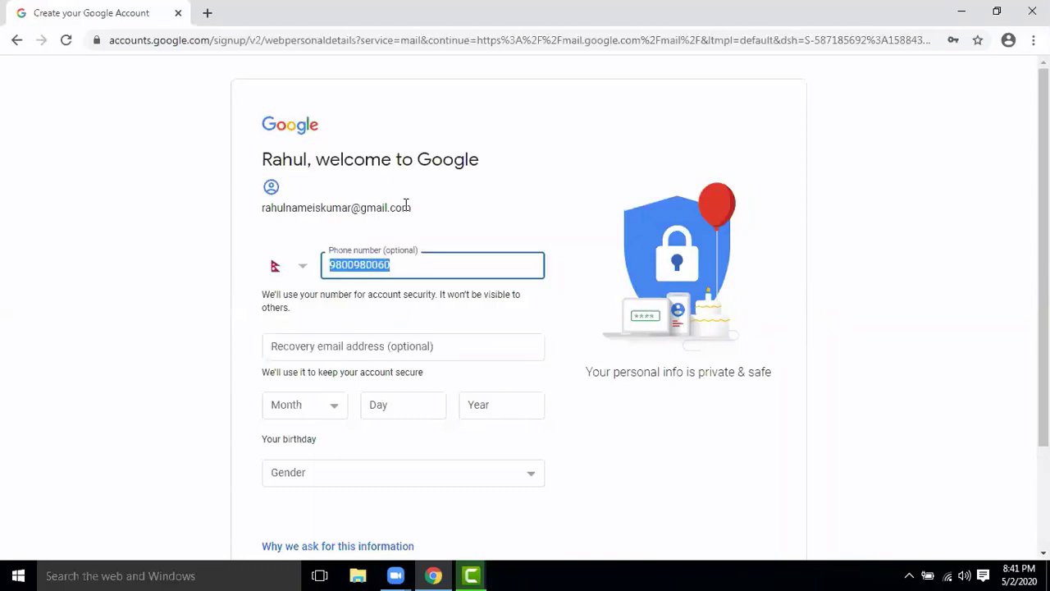
{"action": "left_click_drag", "start_coordinate": [402, 208], "coordinate": [421, 210]}
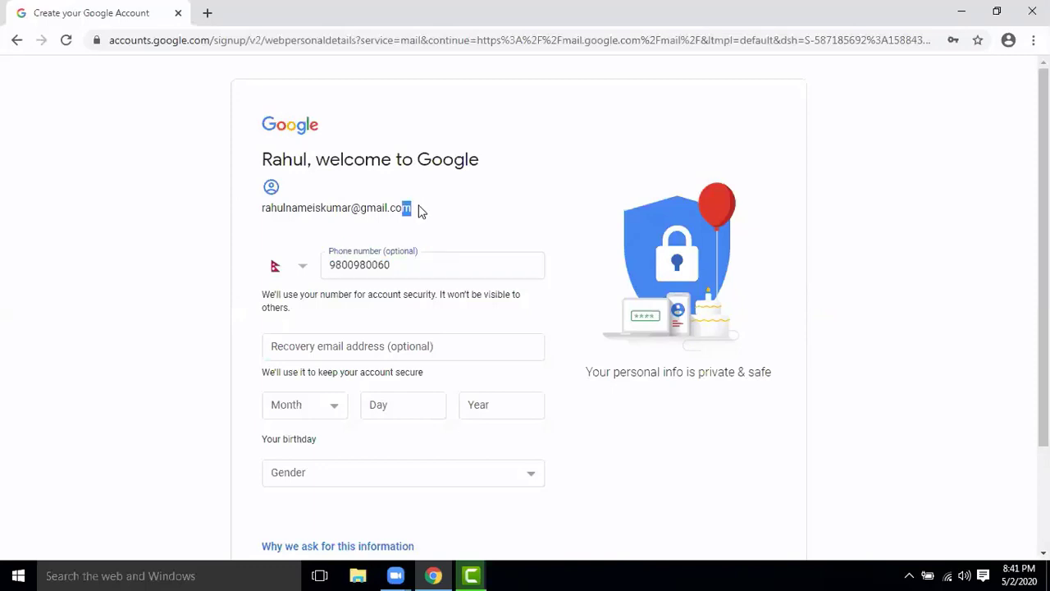
{"action": "left_click", "coordinate": [421, 211]}
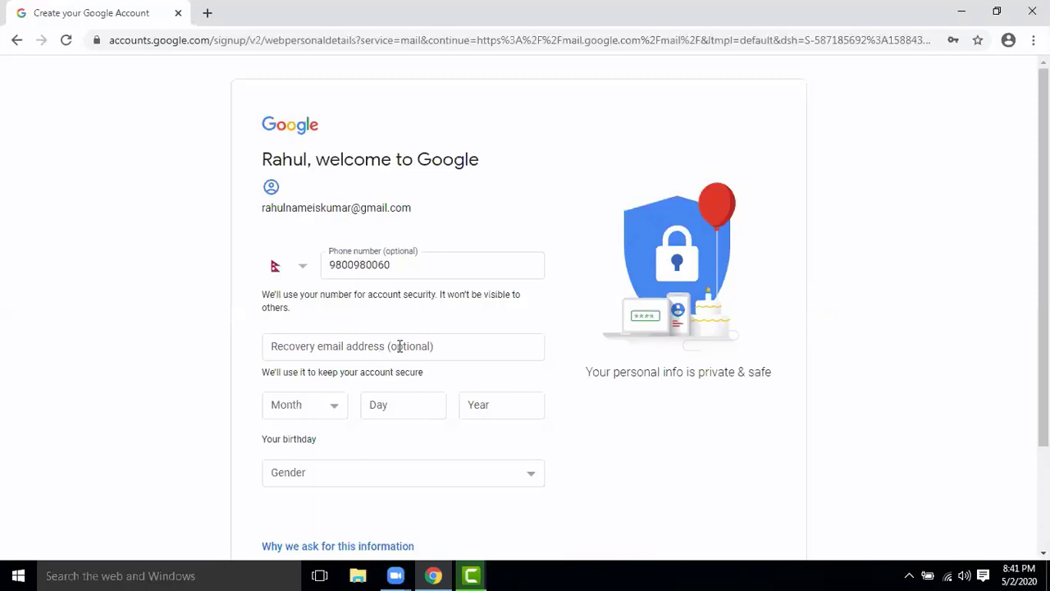
Set the birthday to July 12, 1990 and the gender to Male.
{"action": "left_click", "coordinate": [337, 417]}
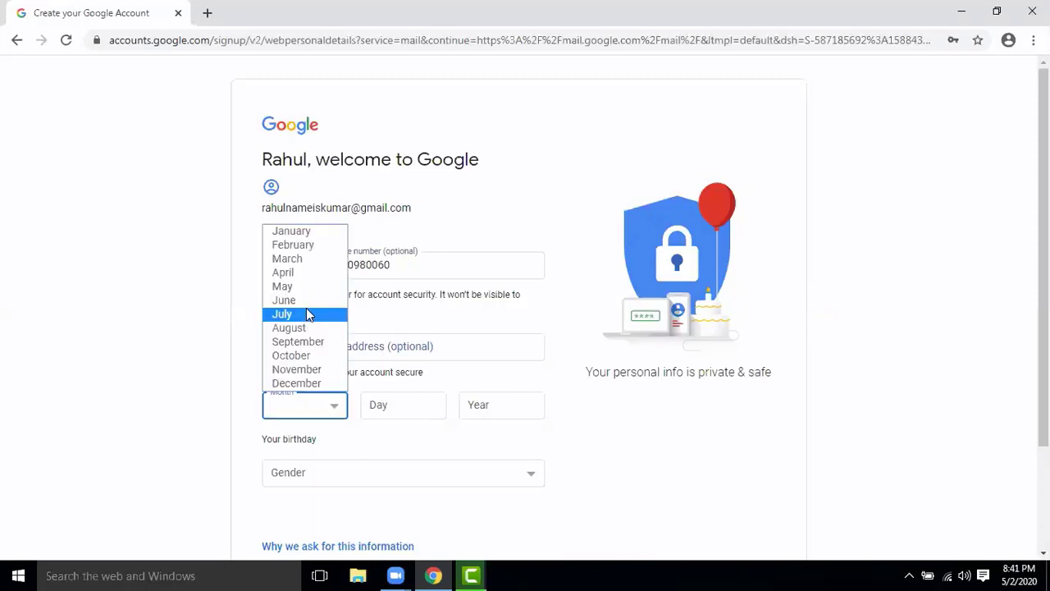
{"action": "left_click", "coordinate": [418, 412]}
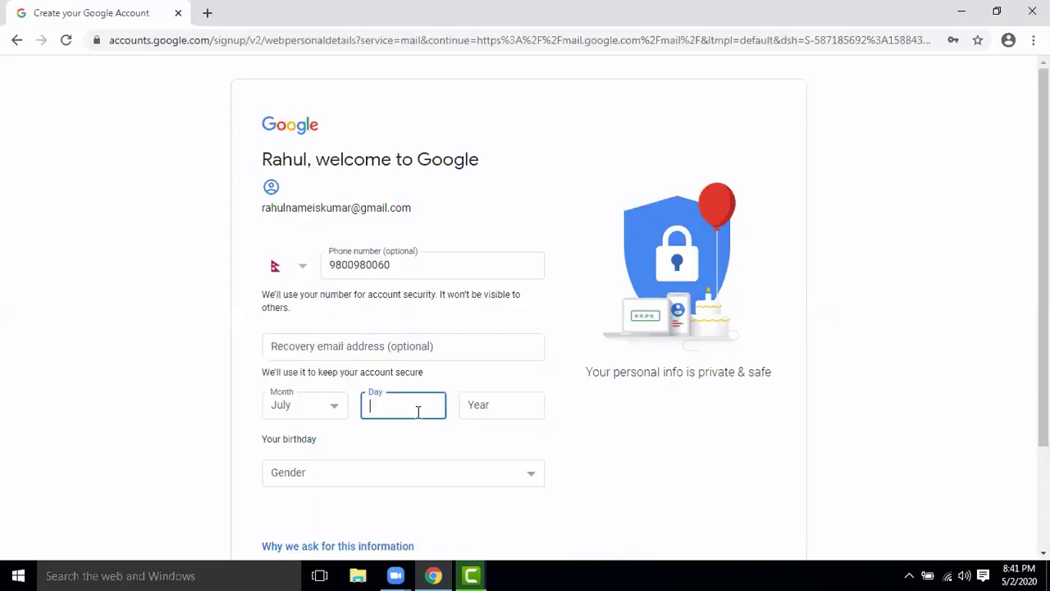
{"action": "type", "text": "12"}
{"action": "left_click", "coordinate": [476, 408]}
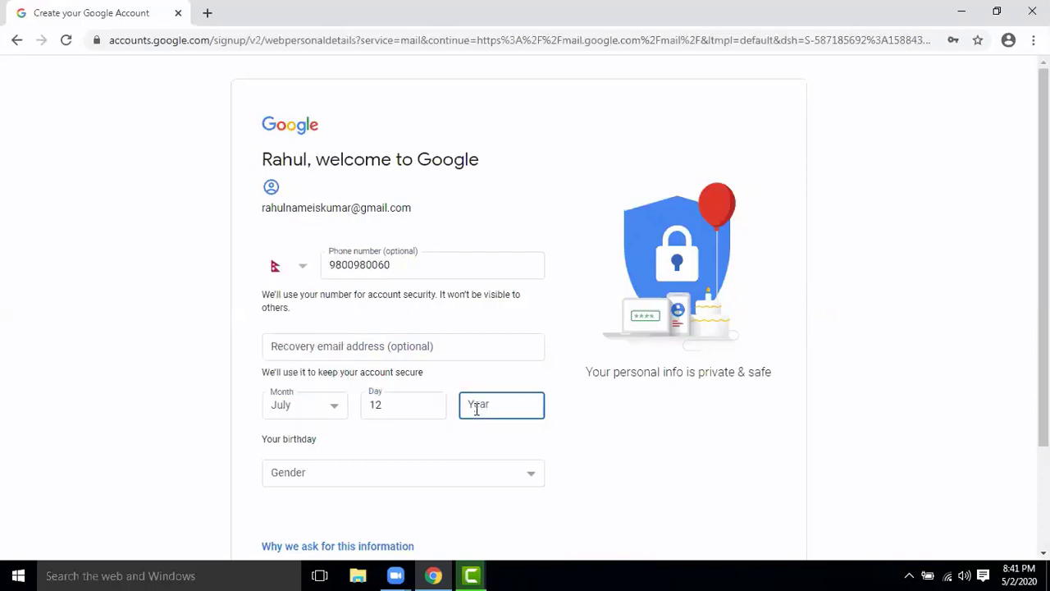
{"action": "type", "text": "1990"}
{"action": "left_click", "coordinate": [489, 474]}
{"action": "left_click", "coordinate": [477, 506]}
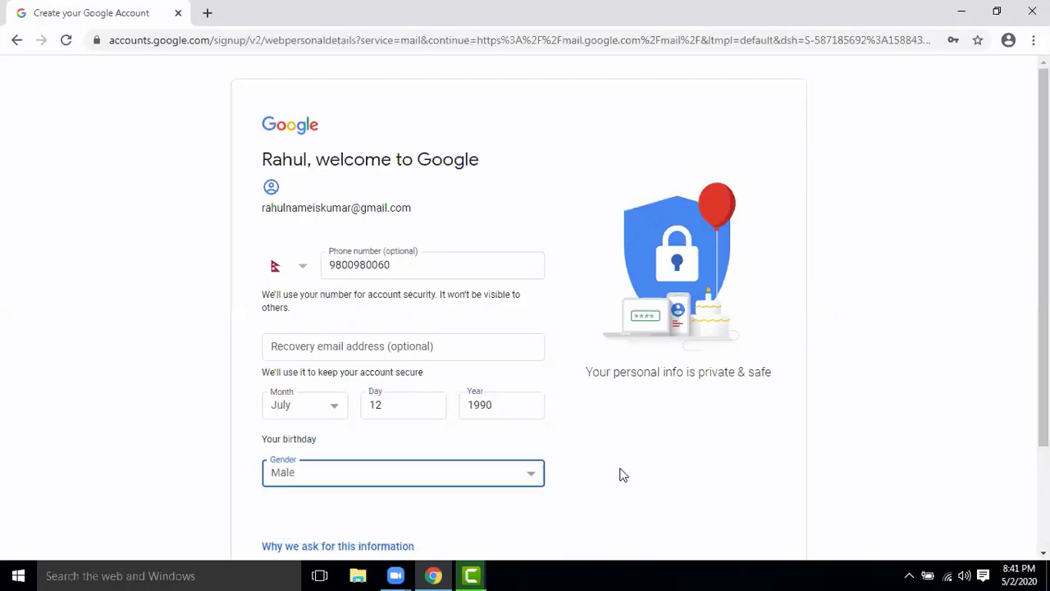
{"action": "scroll", "coordinate": [522, 480], "scroll_direction": "down", "scroll_amount": 2}
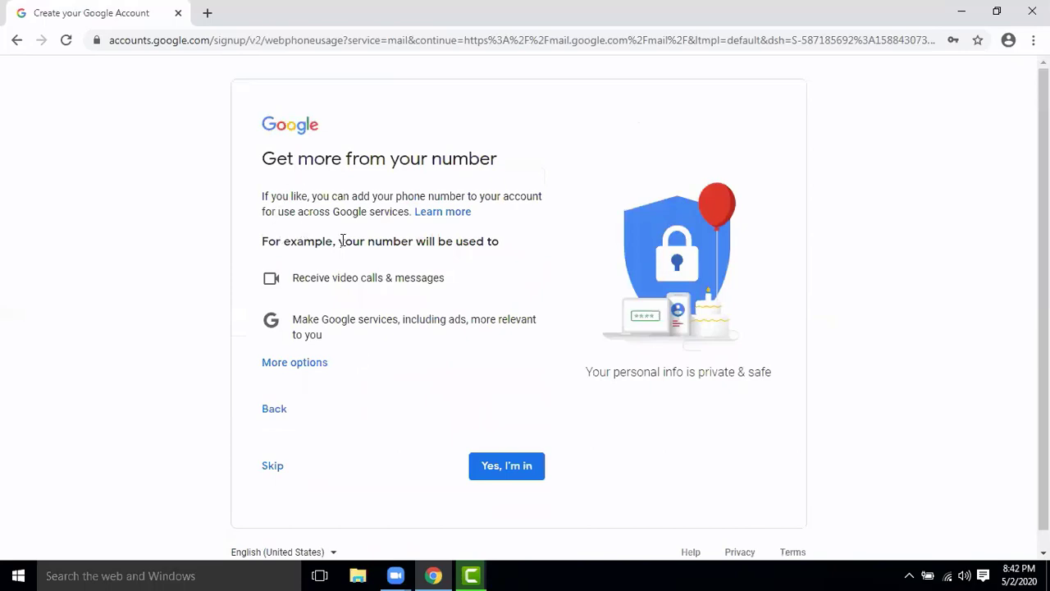
Review the phone number usage options, then opt in with 'Yes, I'm in' to reach Privacy and Terms.
{"action": "left_click_drag", "start_coordinate": [344, 240], "coordinate": [485, 278]}
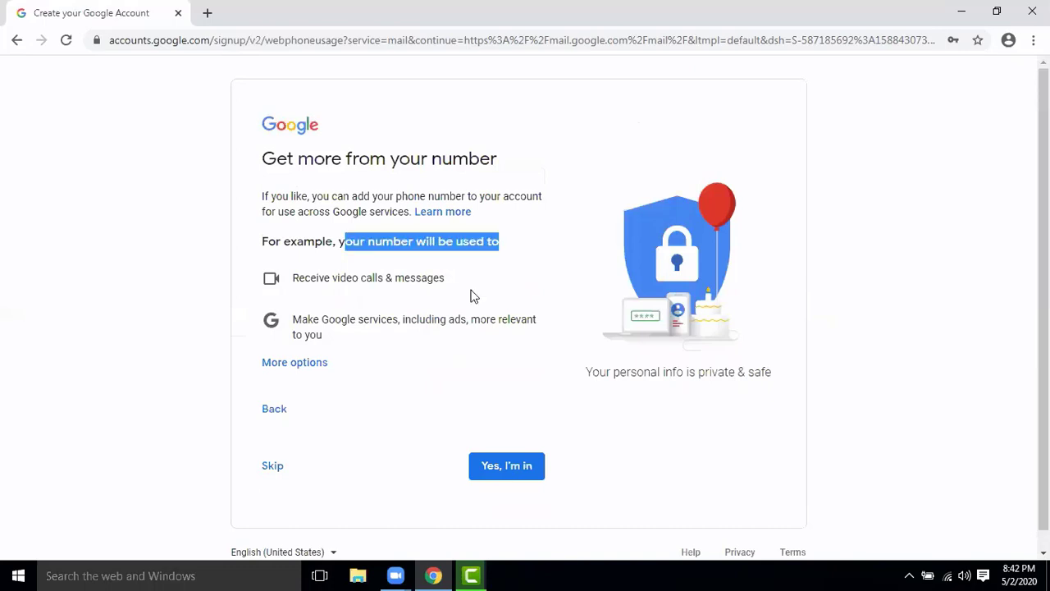
{"action": "left_click_drag", "start_coordinate": [372, 294], "coordinate": [342, 293]}
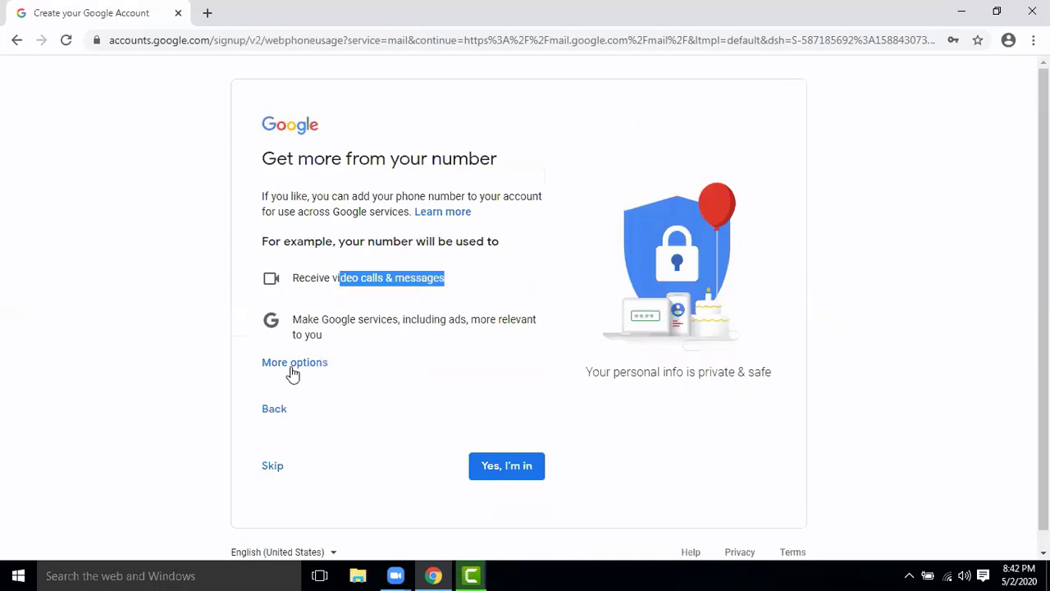
{"action": "left_click", "coordinate": [328, 367]}
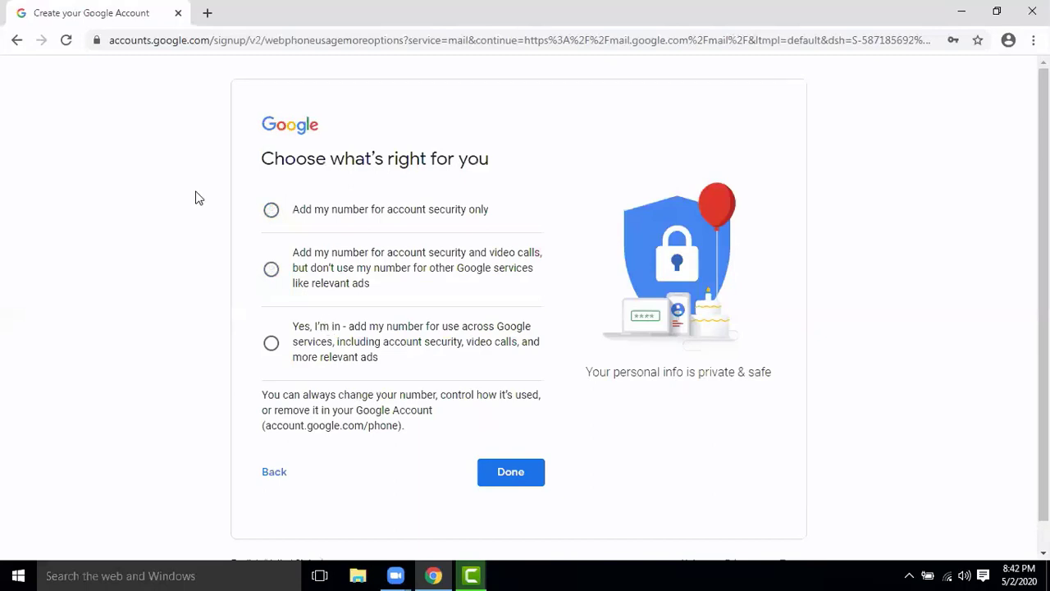
{"action": "left_click", "coordinate": [18, 45]}
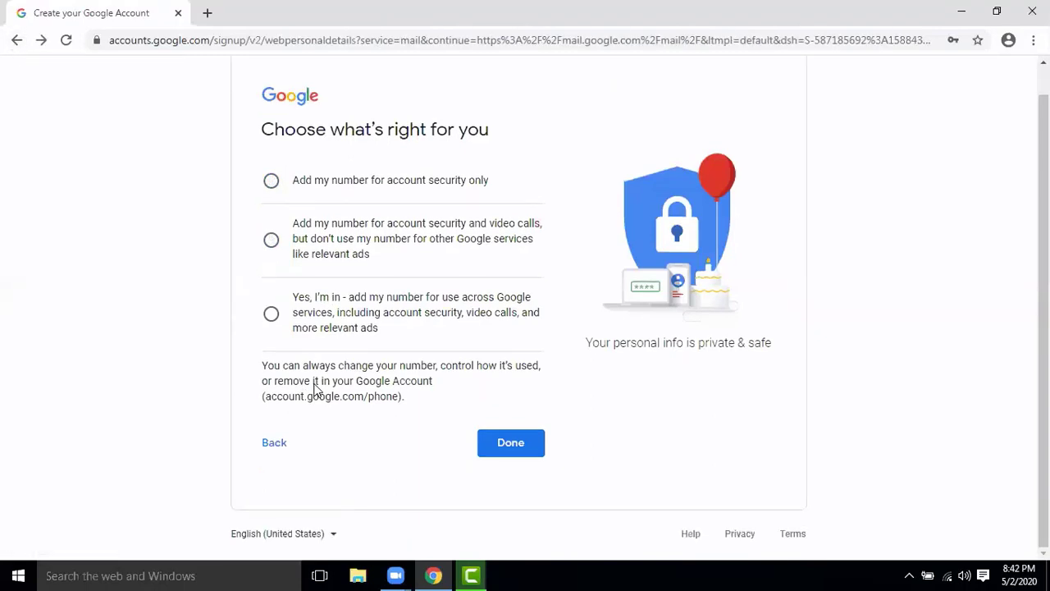
{"action": "scroll", "coordinate": [435, 435], "scroll_direction": "up", "scroll_amount": 1}
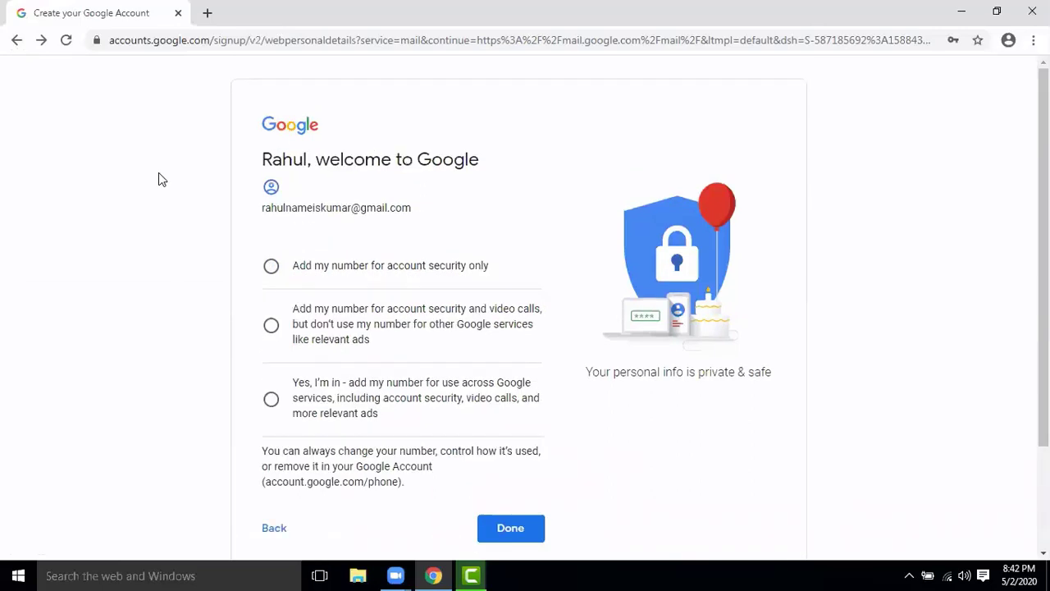
{"action": "scroll", "coordinate": [429, 378], "scroll_direction": "down", "scroll_amount": 1}
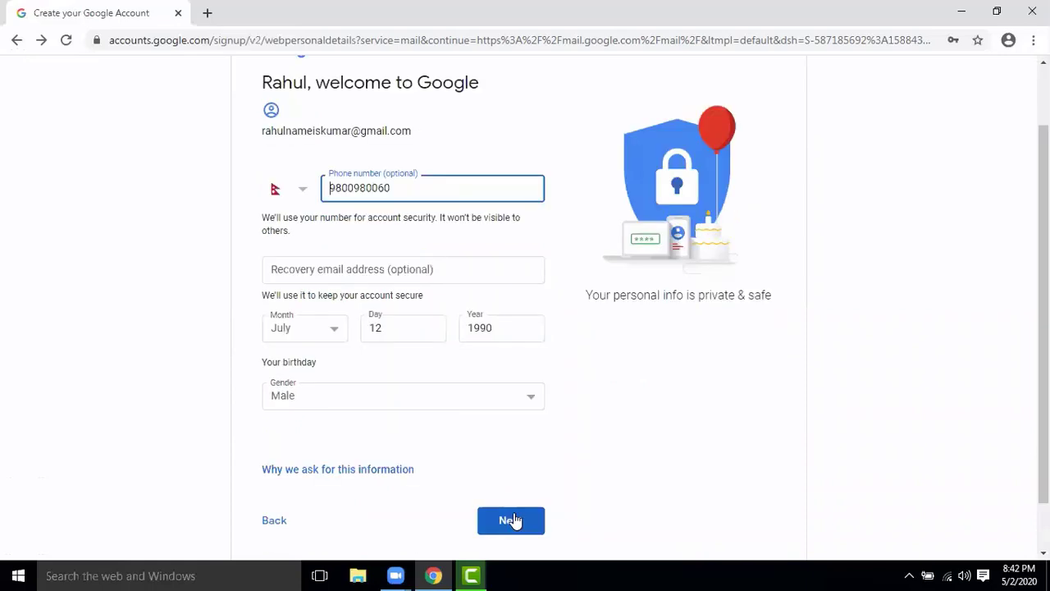
{"action": "left_click", "coordinate": [512, 520]}
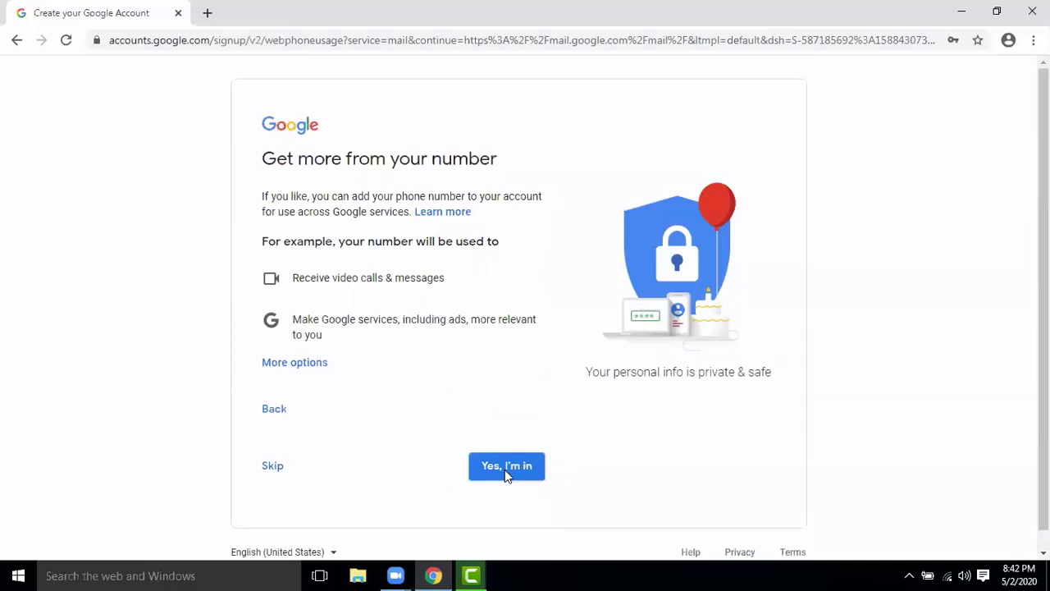
{"action": "left_click", "coordinate": [505, 466]}
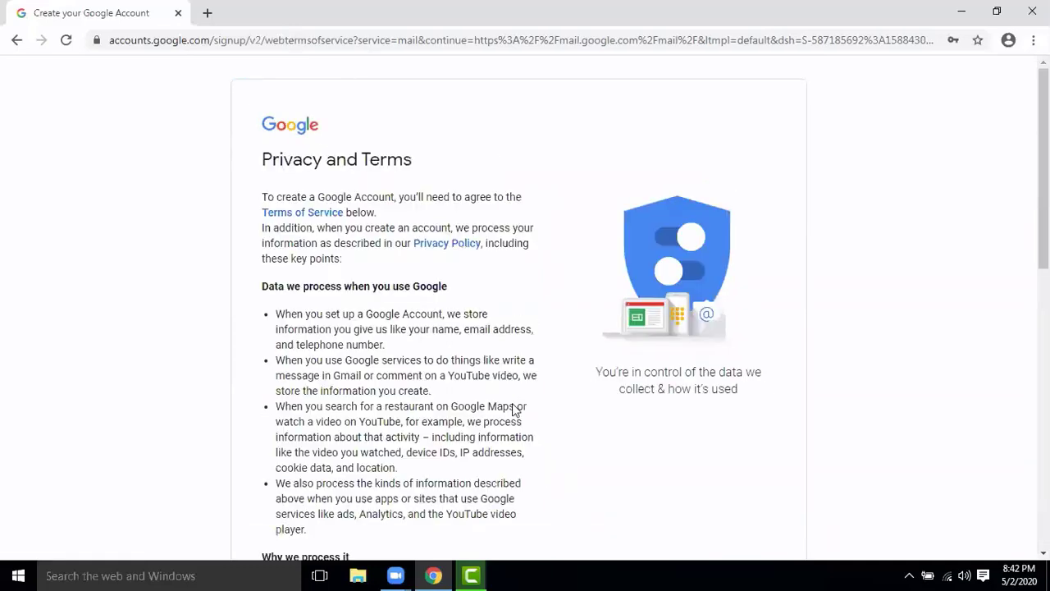
Scroll through the Privacy and Terms page to review the terms.
{"action": "scroll", "coordinate": [506, 386], "scroll_direction": "down", "scroll_amount": 15}
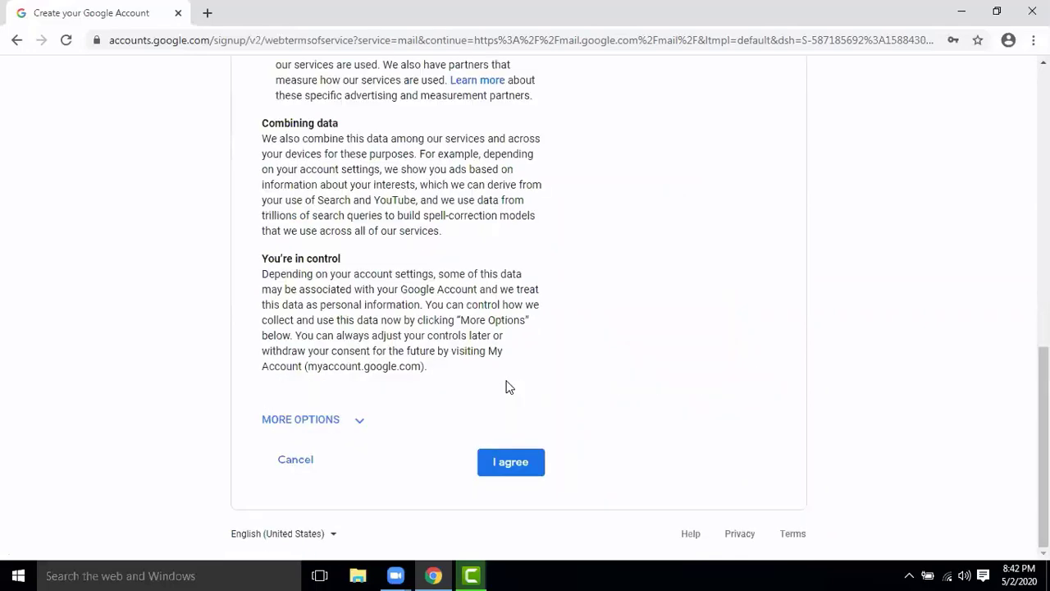
{"action": "scroll", "coordinate": [507, 385], "scroll_direction": "up", "scroll_amount": 15}
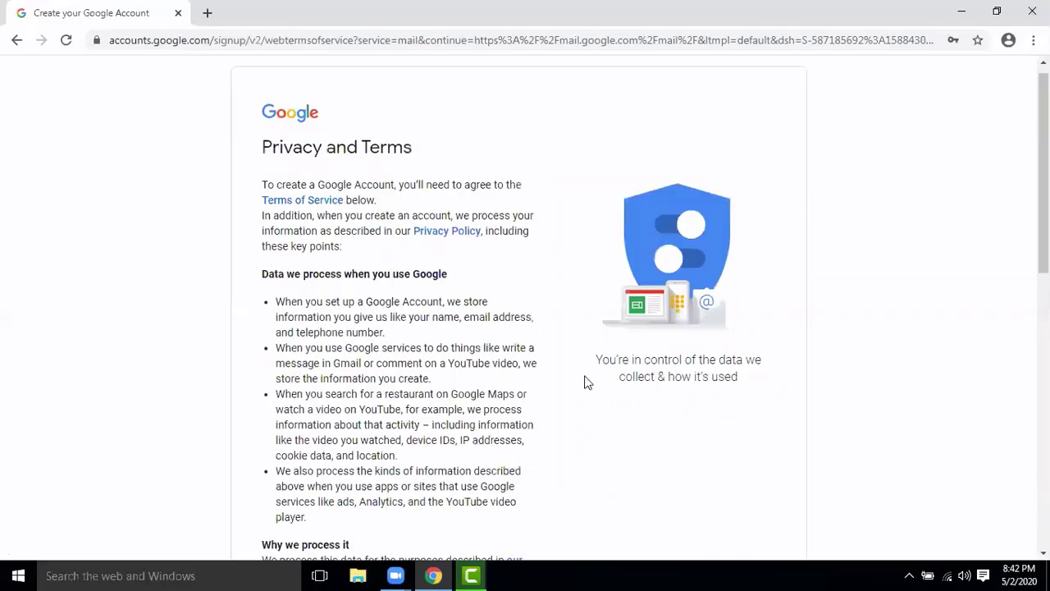
{"action": "scroll", "coordinate": [588, 382], "scroll_direction": "down", "scroll_amount": 15}
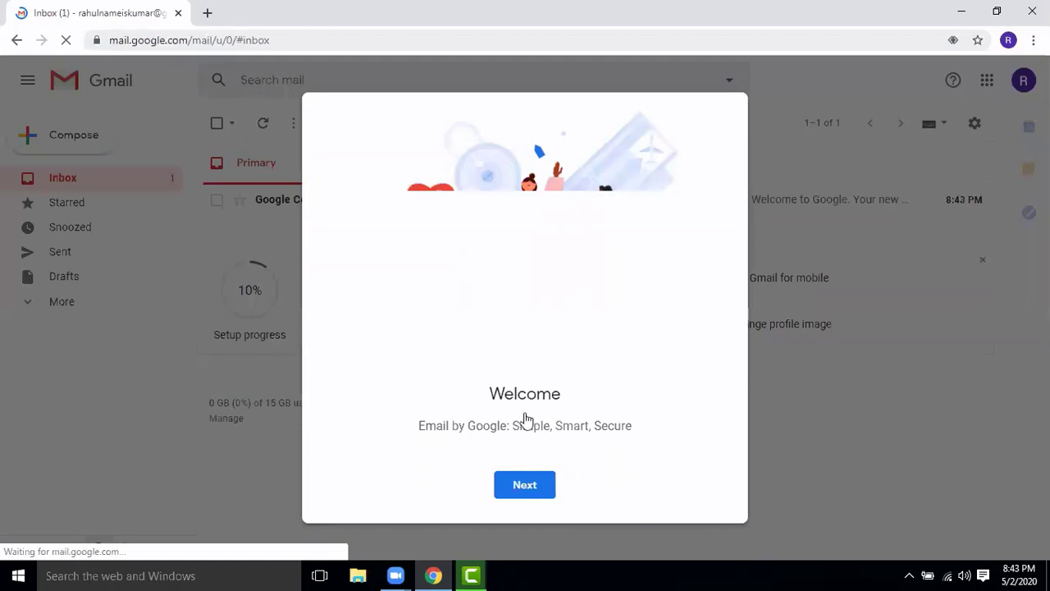
Pass the Gmail Welcome dialog, keep the Default view, and close the Settings menu.
{"action": "left_click", "coordinate": [532, 486]}
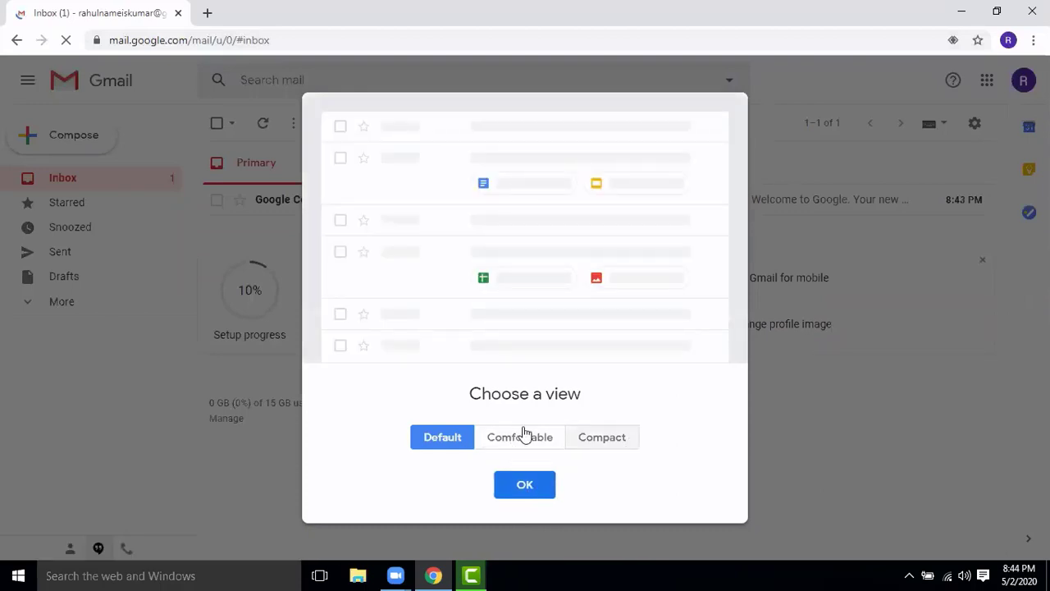
{"action": "left_click", "coordinate": [498, 479]}
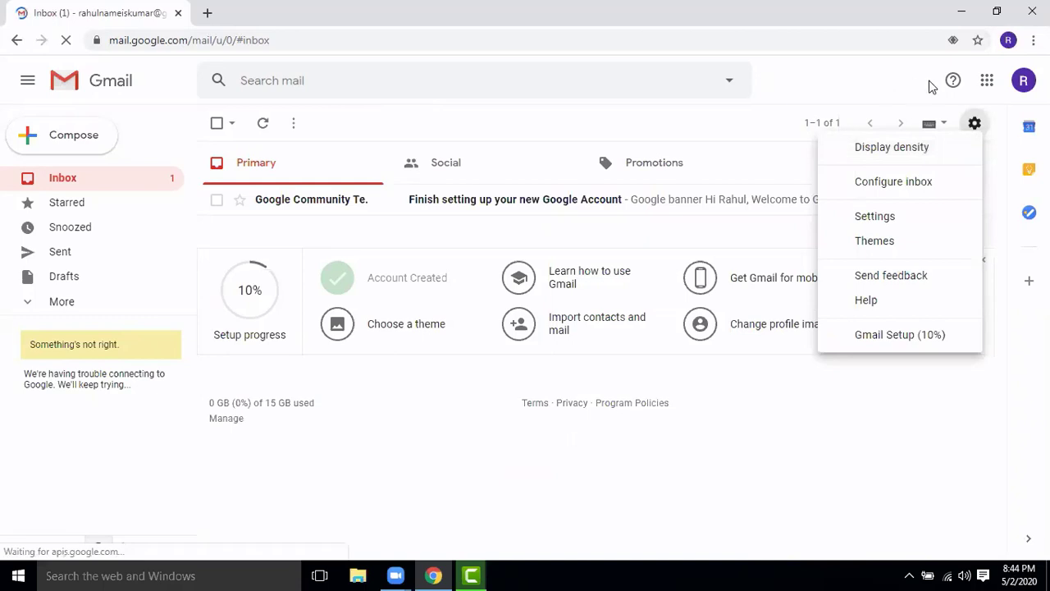
{"action": "left_click", "coordinate": [819, 90]}
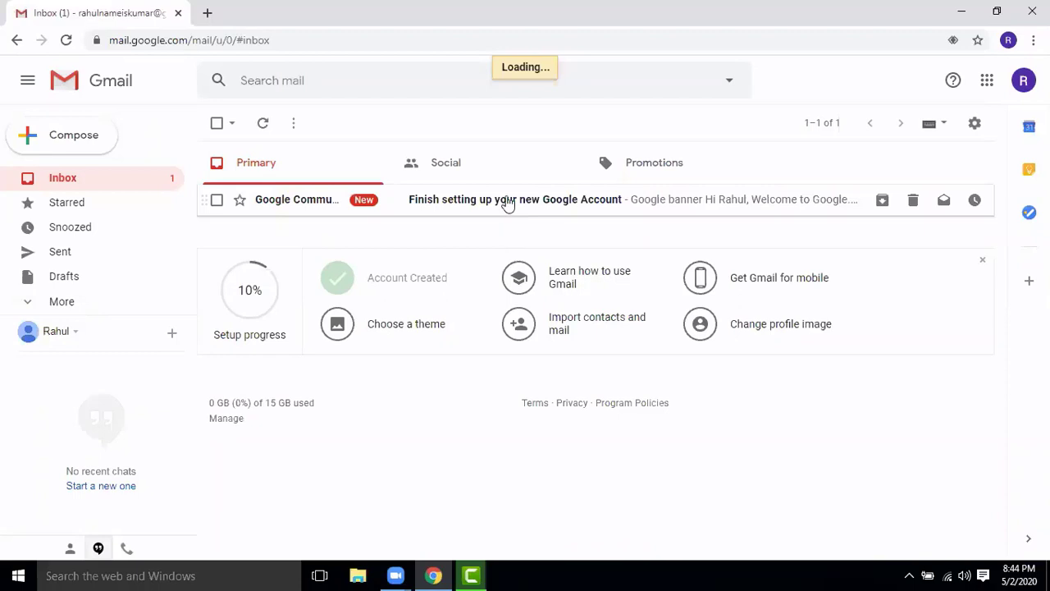
Read the 'Finish setting up your new Google Account' email and return to the inbox.
{"action": "left_click", "coordinate": [506, 201]}
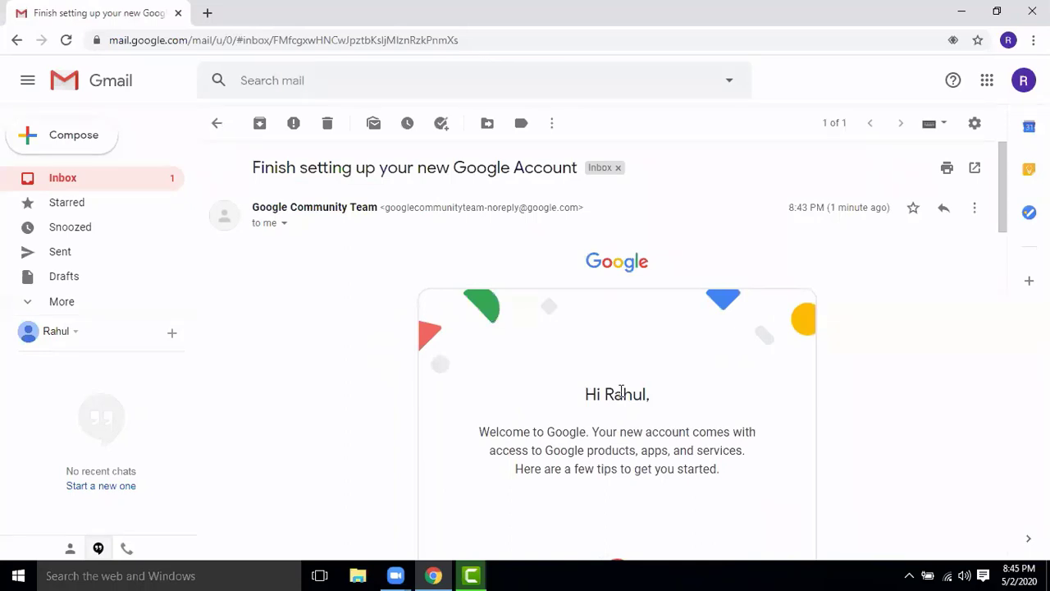
{"action": "scroll", "coordinate": [601, 278], "scroll_direction": "down", "scroll_amount": 3}
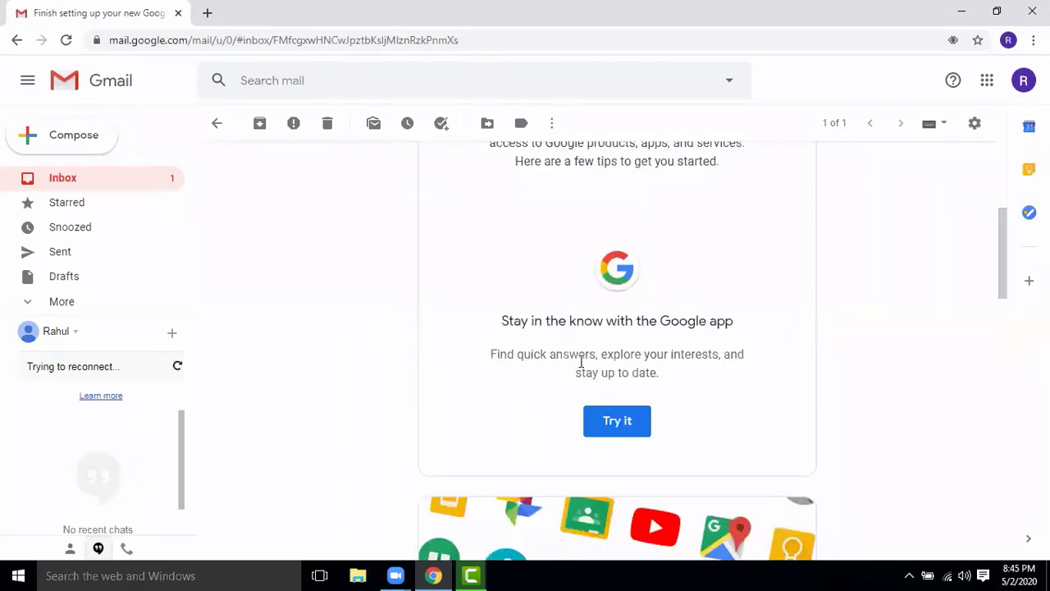
{"action": "scroll", "coordinate": [565, 321], "scroll_direction": "up", "scroll_amount": 1}
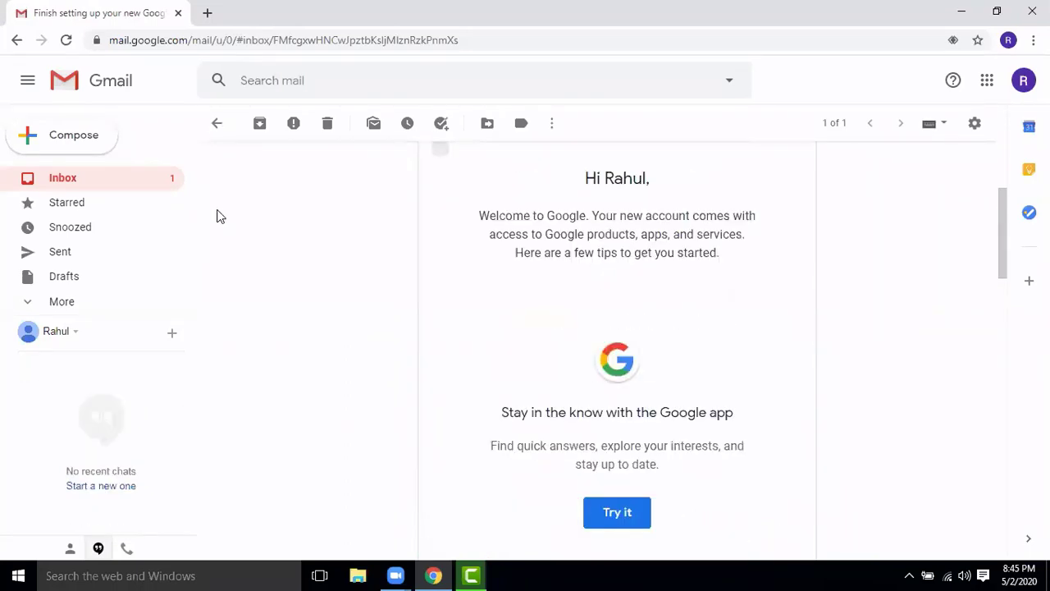
{"action": "scroll", "coordinate": [282, 226], "scroll_direction": "up", "scroll_amount": 1}
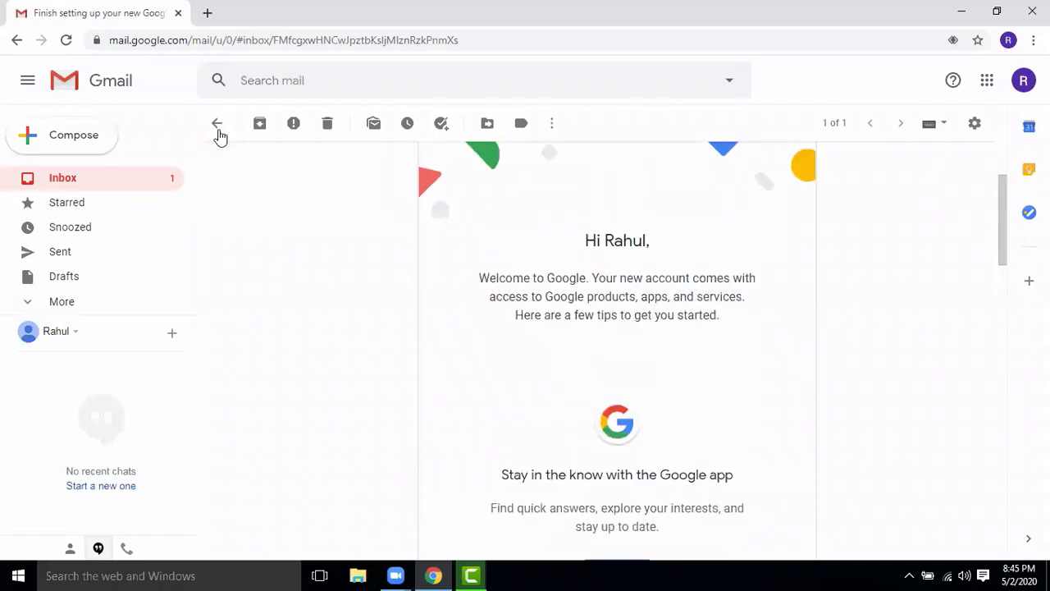
{"action": "scroll", "coordinate": [218, 130], "scroll_direction": "up", "scroll_amount": 1}
{"action": "scroll", "coordinate": [328, 287], "scroll_direction": "up", "scroll_amount": 1}
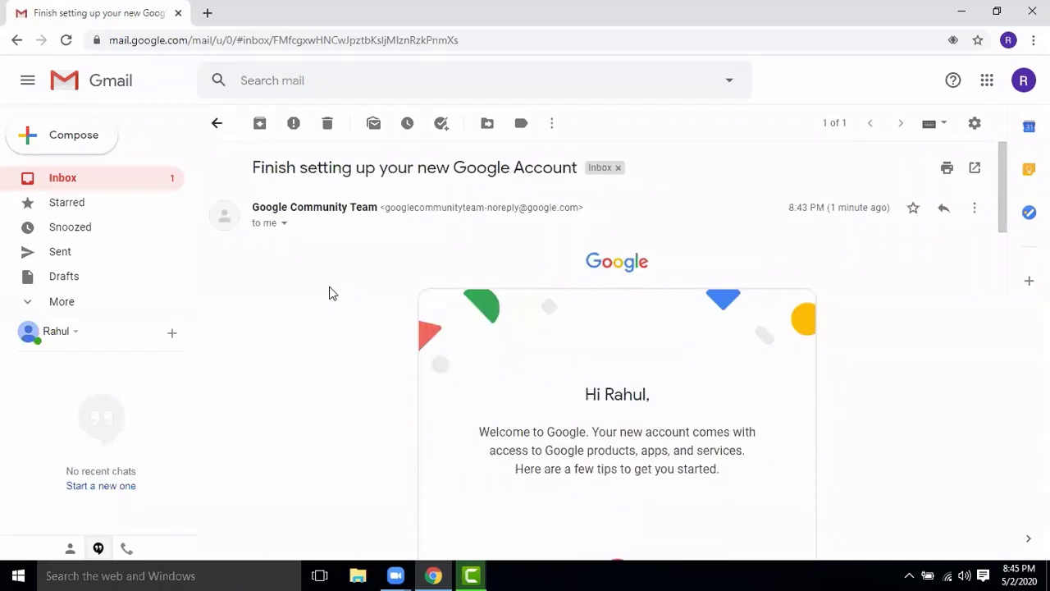
{"action": "left_click", "coordinate": [213, 131]}
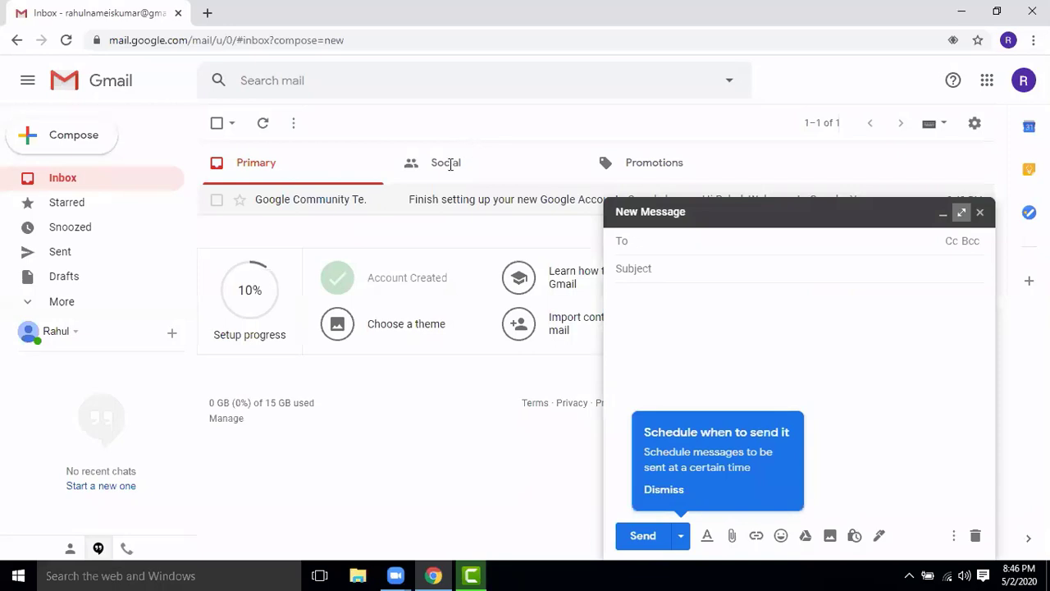
Switch the New Message window to full screen and put the cursor in the To field.
{"action": "left_click", "coordinate": [961, 213]}
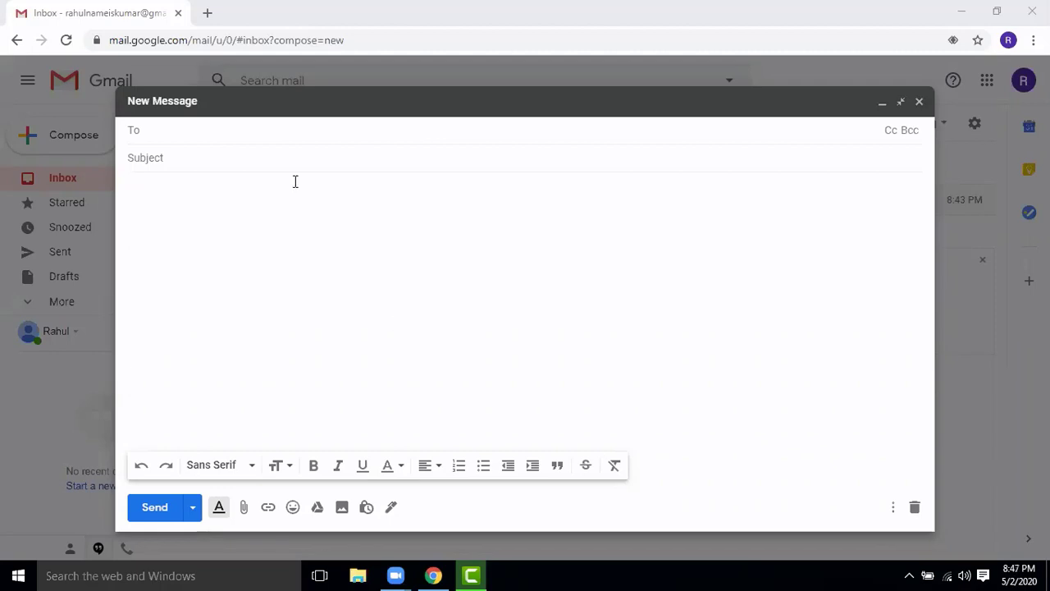
{"action": "left_click", "coordinate": [293, 133]}
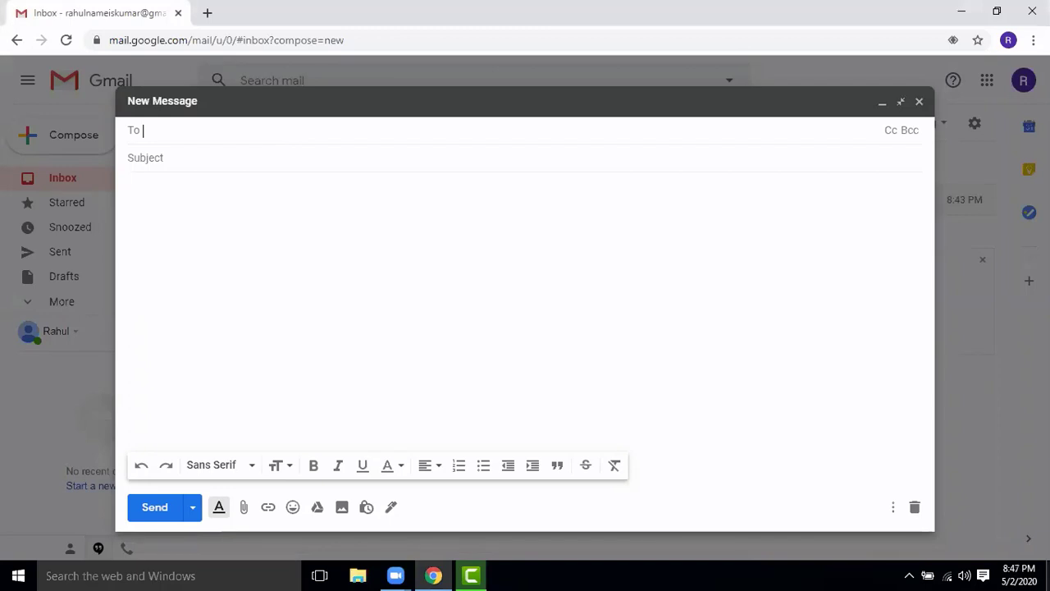
Enter two recipient e-mail addresses in the To field.
{"action": "type", "text": "abc@gmail.co"}
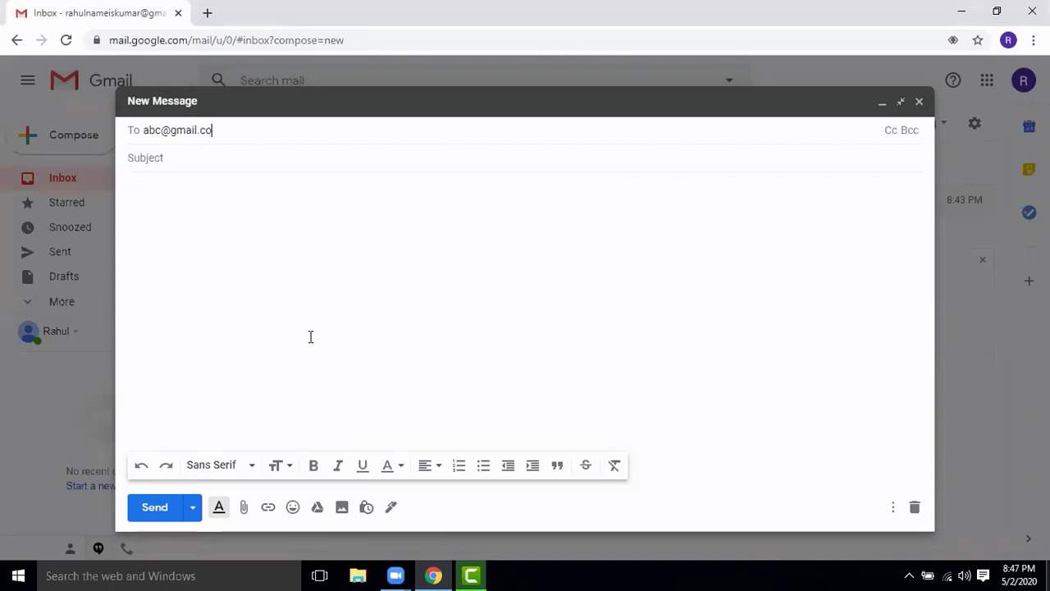
{"action": "type", "text": "m"}
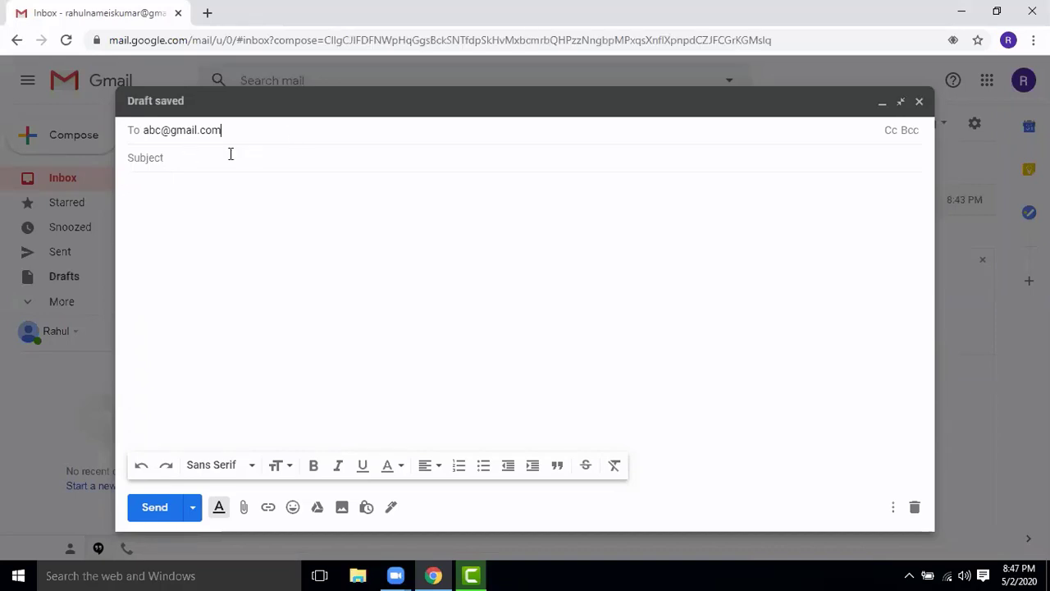
{"action": "left_click", "coordinate": [178, 160]}
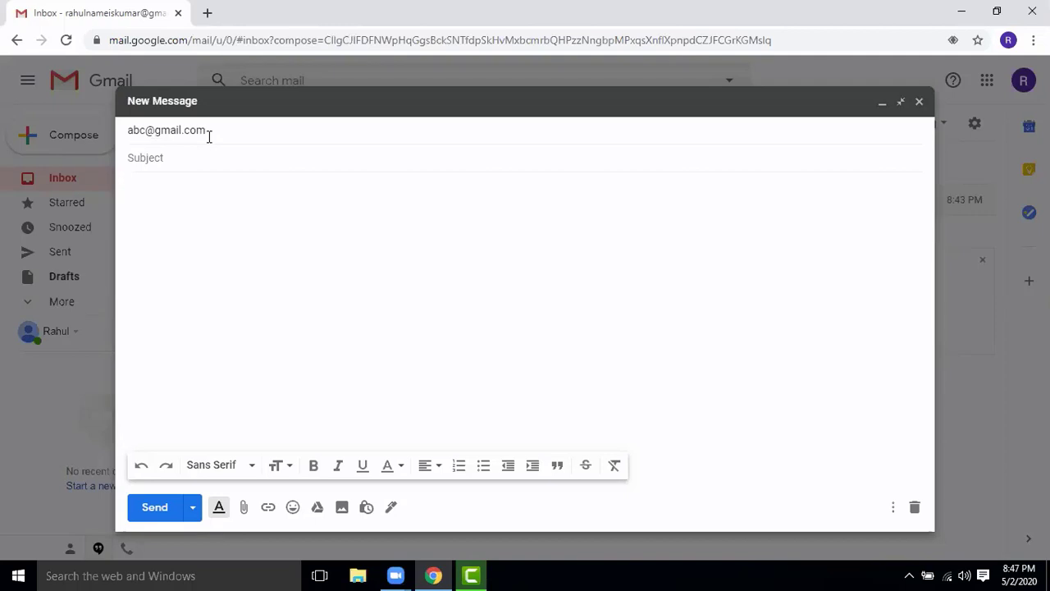
{"action": "key", "text": "Tab"}
{"action": "left_click", "coordinate": [247, 143]}
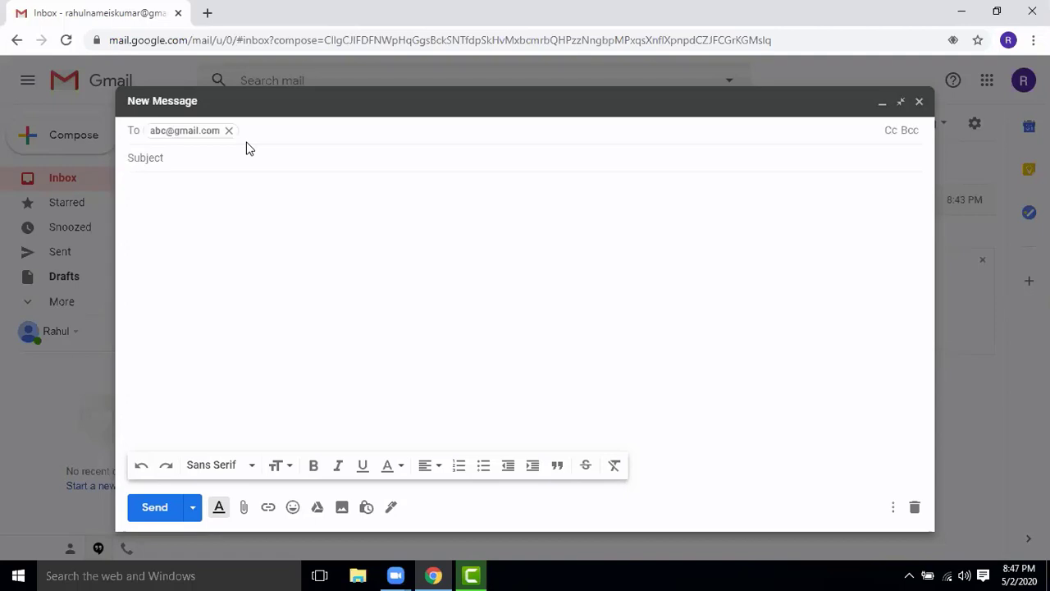
{"action": "type", "text": "def@gmail.com"}
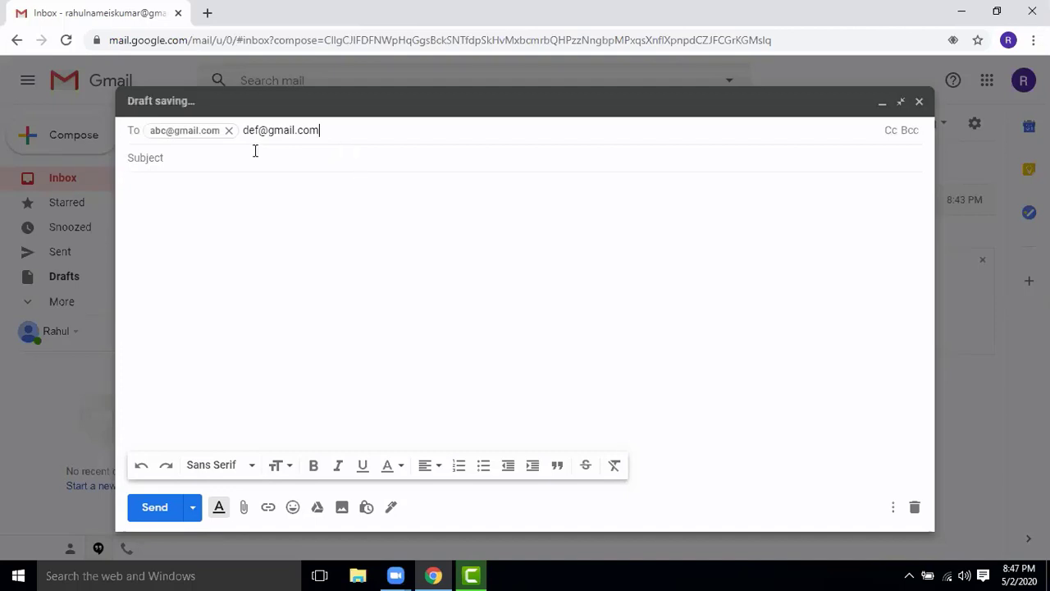
{"action": "left_click", "coordinate": [201, 156]}
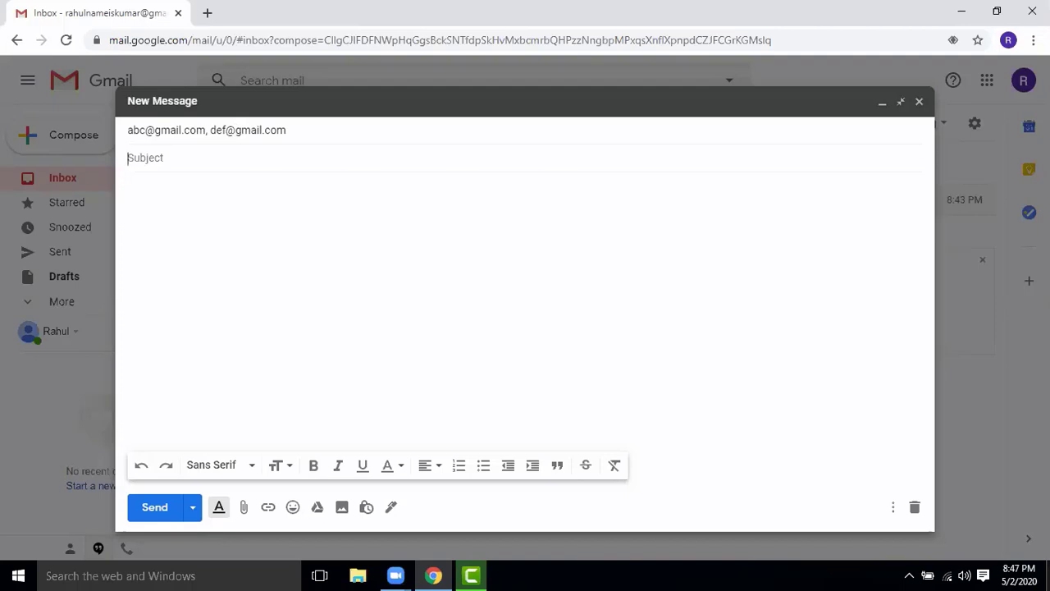
Type the subject 'Invitation - for school function', correcting typos along the way.
{"action": "type", "text": "Invt"}
{"action": "key", "text": "BackSpace"}
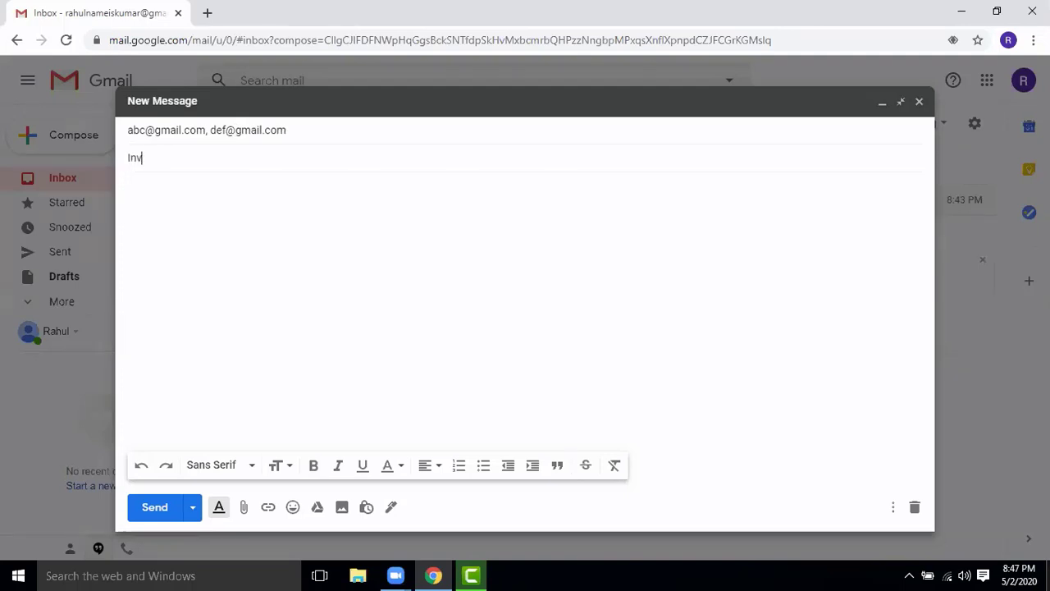
{"action": "type", "text": "itation -"}
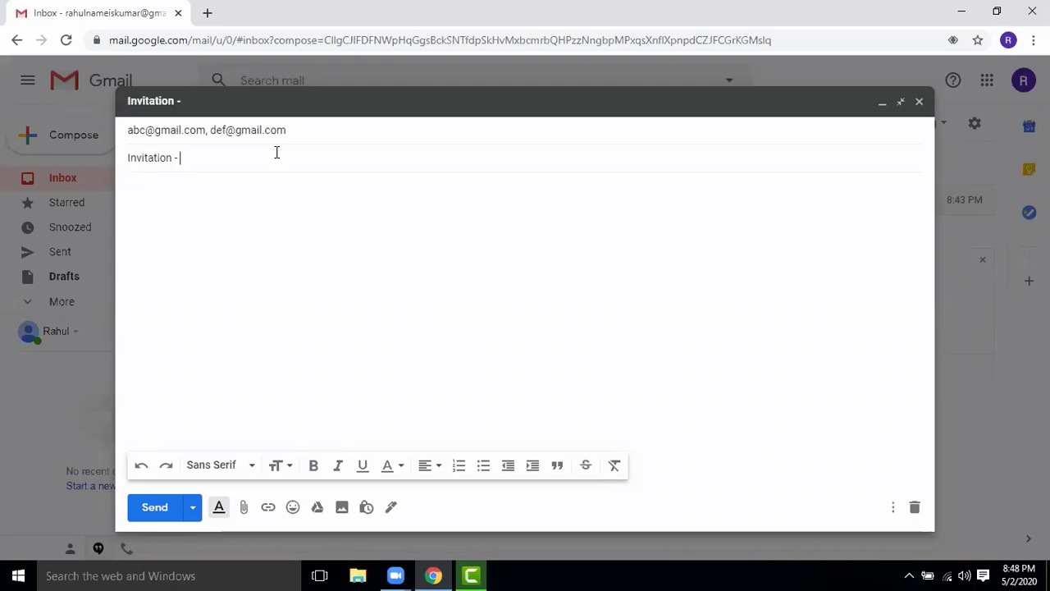
{"action": "type", "text": "for school function"}
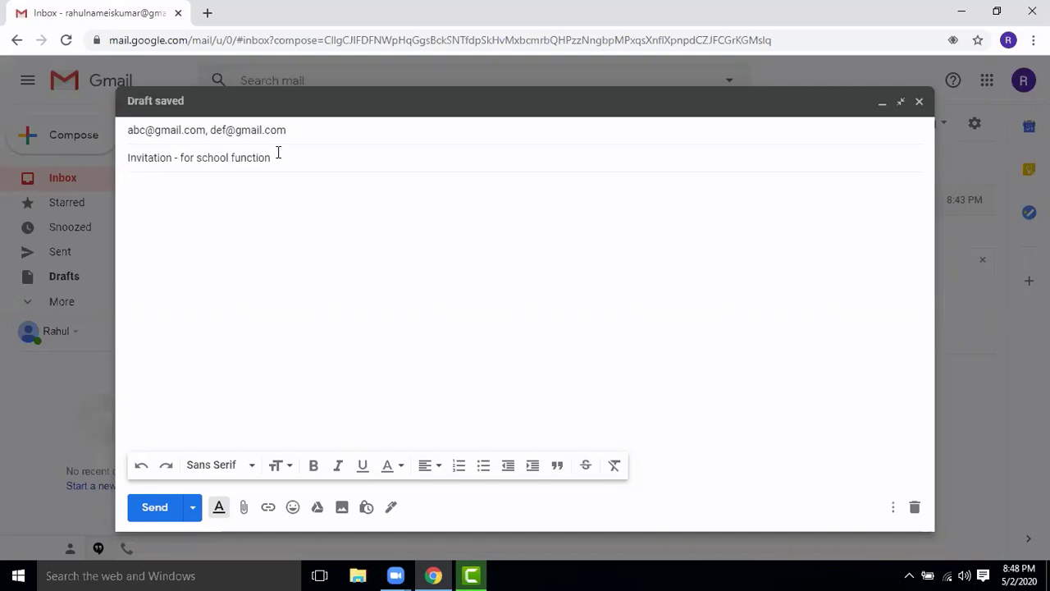
Write 'Dear Sir,' and 'You are invited to our school function.' in the body.
{"action": "left_click", "coordinate": [221, 209]}
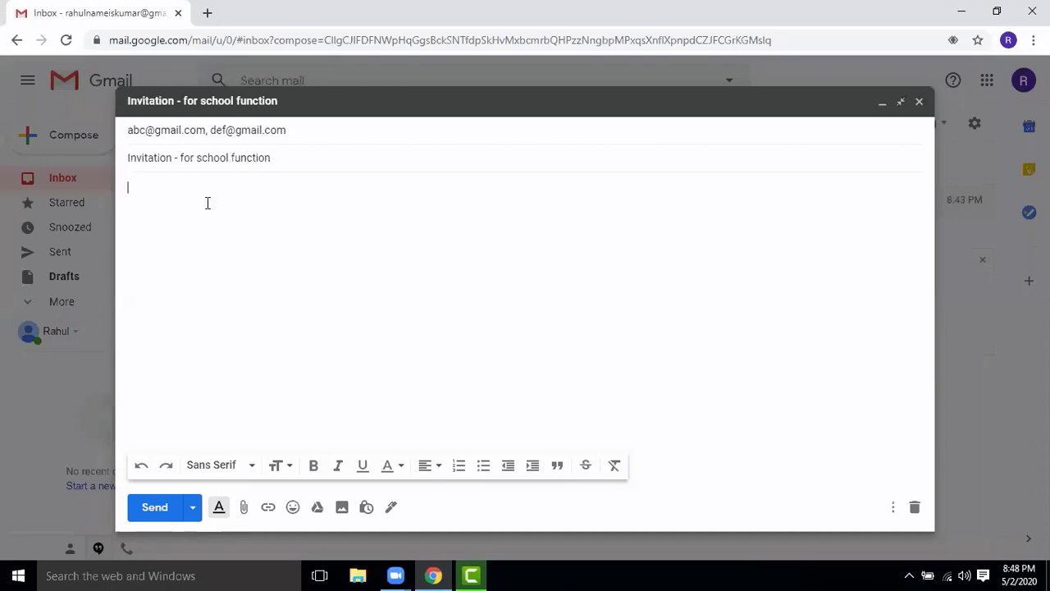
{"action": "type", "text": "Dear Sir,"}
{"action": "key", "text": "Return"}
{"action": "key", "text": "Return"}
{"action": "type", "text": "You a"}
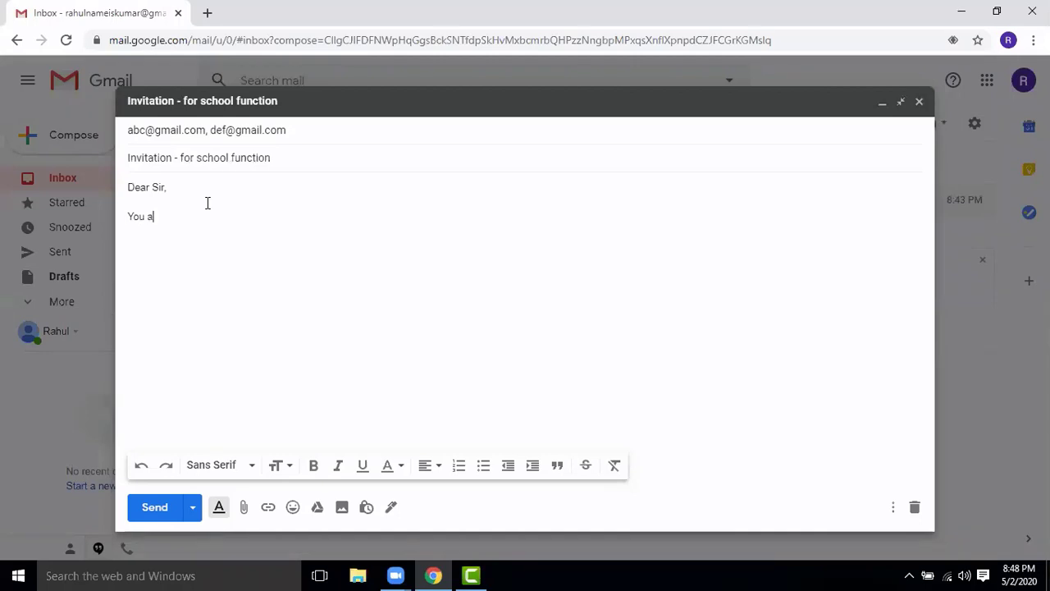
{"action": "type", "text": "re invited to our school function."}
{"action": "key", "text": "Return"}
{"action": "key", "text": "Return"}
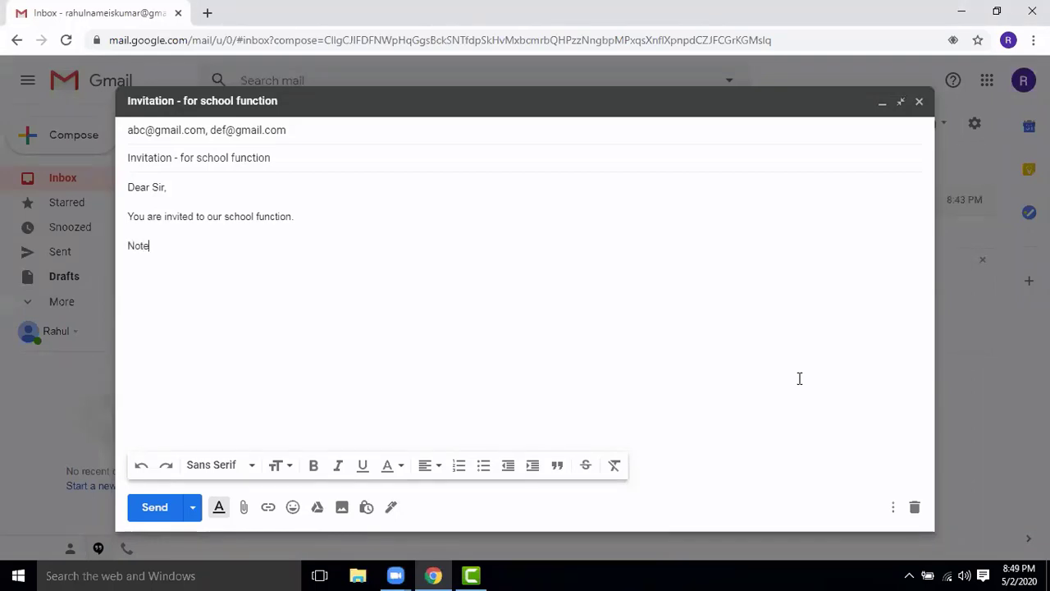
Replace the filler text with the note 'I request you to please attend'.
{"action": "type", "text": "asdfasdfasdadsfasdjkldnlasdlasdnsad"}
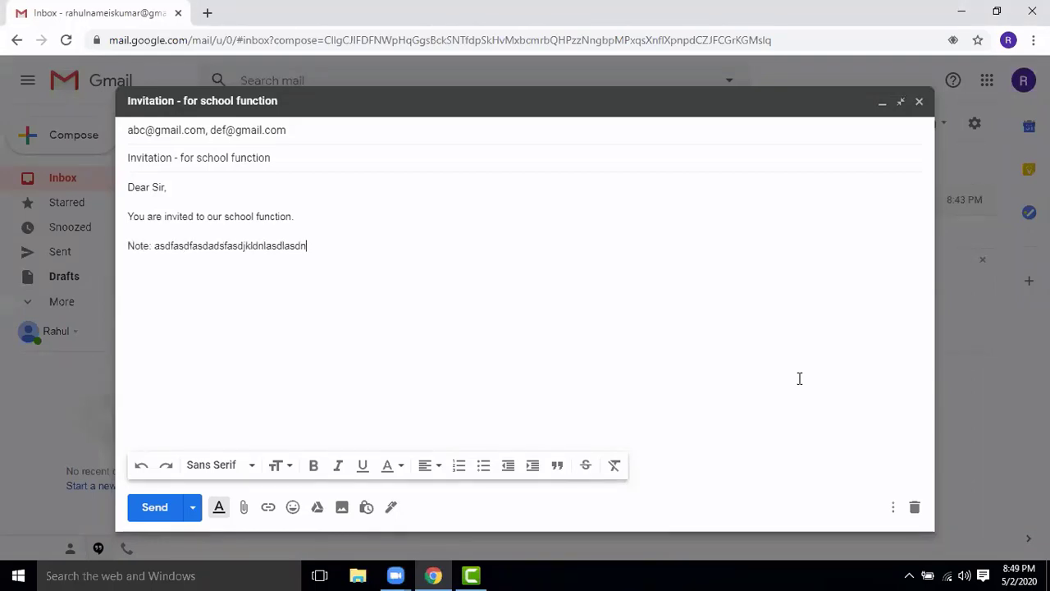
{"action": "key", "text": "Return"}
{"action": "type", "text": "sadfcsaddsa"}
{"action": "key", "text": "Return"}
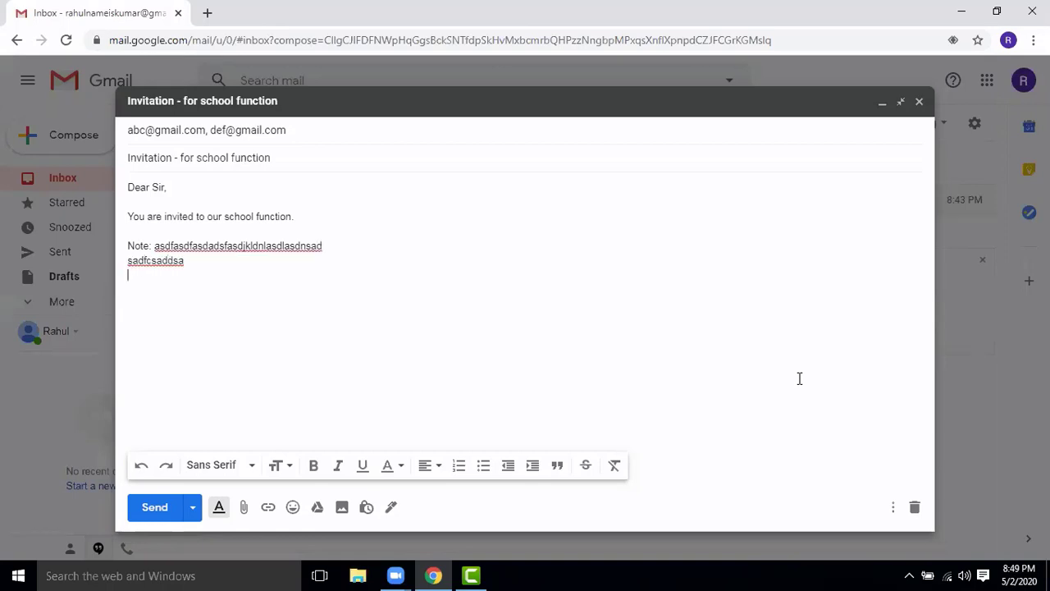
{"action": "left_click", "coordinate": [198, 263]}
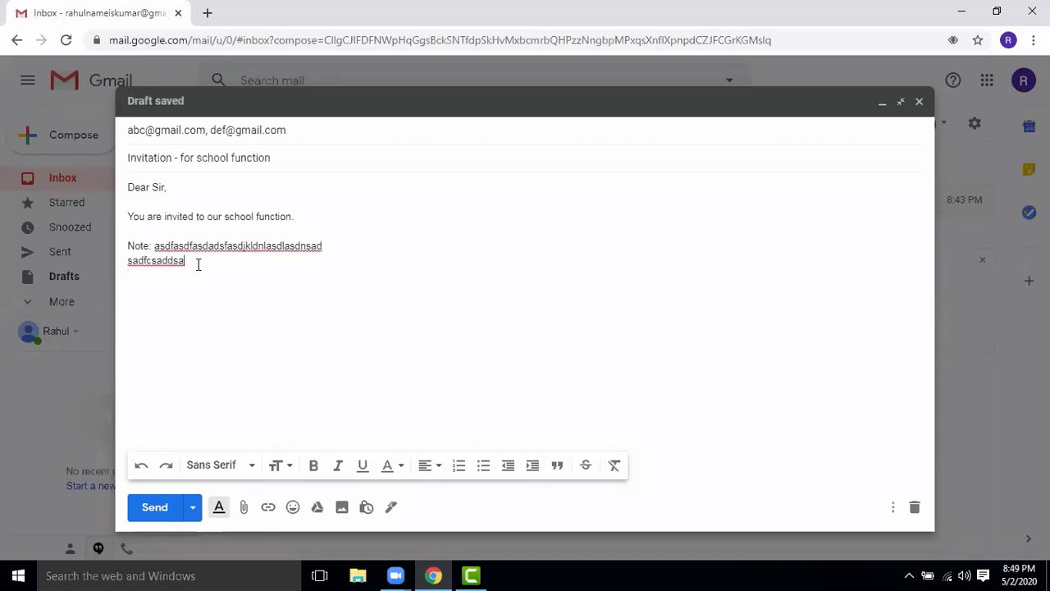
{"action": "key", "text": "BackSpace"}
{"action": "key", "text": "BackSpace"}
{"action": "key", "text": "BackSpace"}
{"action": "key", "text": "BackSpace"}
{"action": "key", "text": "BackSpace"}
{"action": "key", "text": "BackSpace"}
{"action": "key", "text": "BackSpace"}
{"action": "key", "text": "BackSpace"}
{"action": "key", "text": "BackSpace"}
{"action": "key", "text": "BackSpace"}
{"action": "key", "text": "BackSpace"}
{"action": "key", "text": "BackSpace"}
{"action": "key", "text": "BackSpace"}
{"action": "key", "text": "BackSpace"}
{"action": "key", "text": "BackSpace"}
{"action": "key", "text": "BackSpace"}
{"action": "key", "text": "BackSpace"}
{"action": "key", "text": "BackSpace"}
{"action": "key", "text": "BackSpace"}
{"action": "key", "text": "BackSpace"}
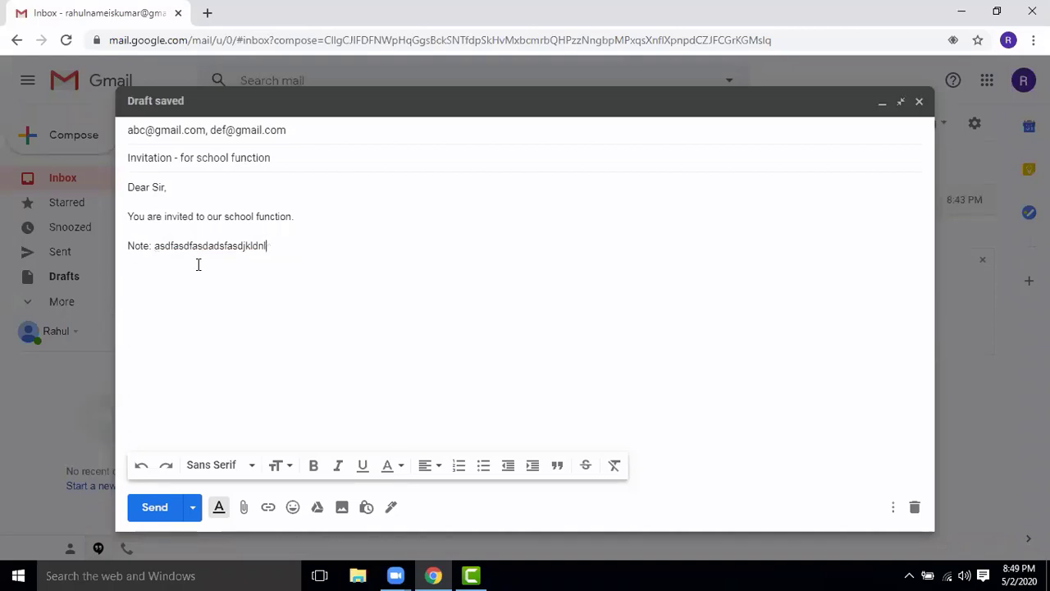
{"action": "key", "text": "BackSpace"}
{"action": "key", "text": "BackSpace"}
{"action": "key", "text": "BackSpace"}
{"action": "key", "text": "BackSpace"}
{"action": "key", "text": "BackSpace"}
{"action": "key", "text": "BackSpace"}
{"action": "key", "text": "BackSpace"}
{"action": "key", "text": "BackSpace"}
{"action": "key", "text": "BackSpace"}
{"action": "key", "text": "BackSpace"}
{"action": "key", "text": "BackSpace"}
{"action": "type", "text": "I "}
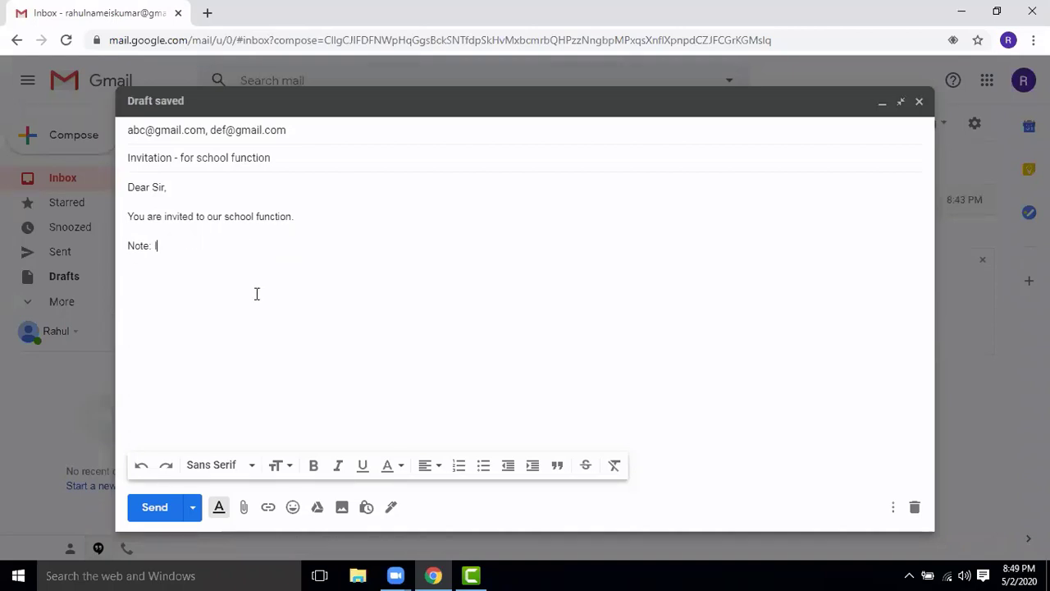
{"action": "type", "text": "request "}
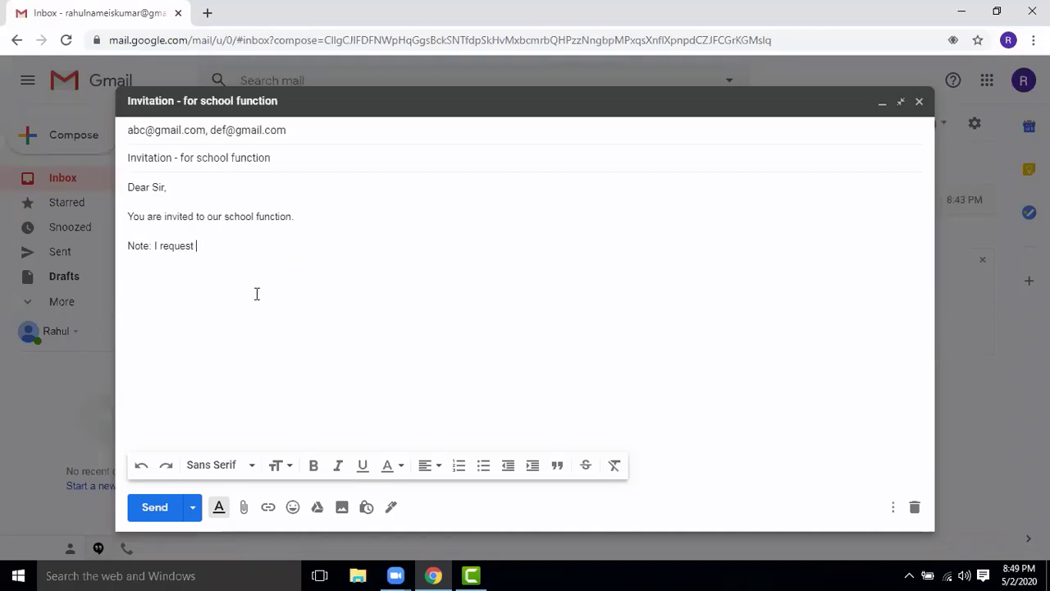
{"action": "type", "text": "you to please attend."}
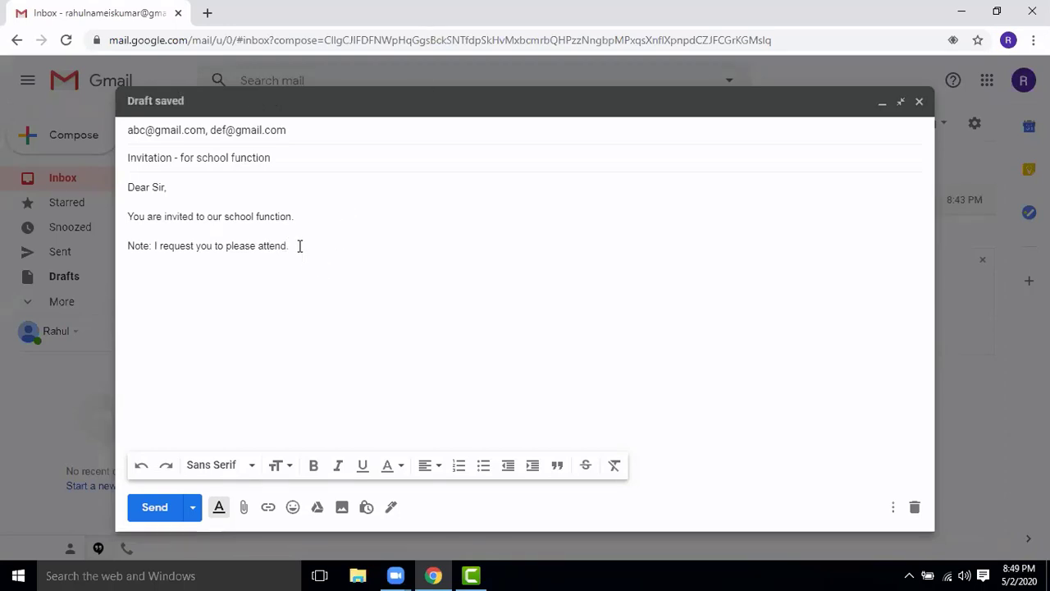
Make the note line bold and Large with a red background.
{"action": "left_click_drag", "start_coordinate": [300, 246], "coordinate": [125, 244]}
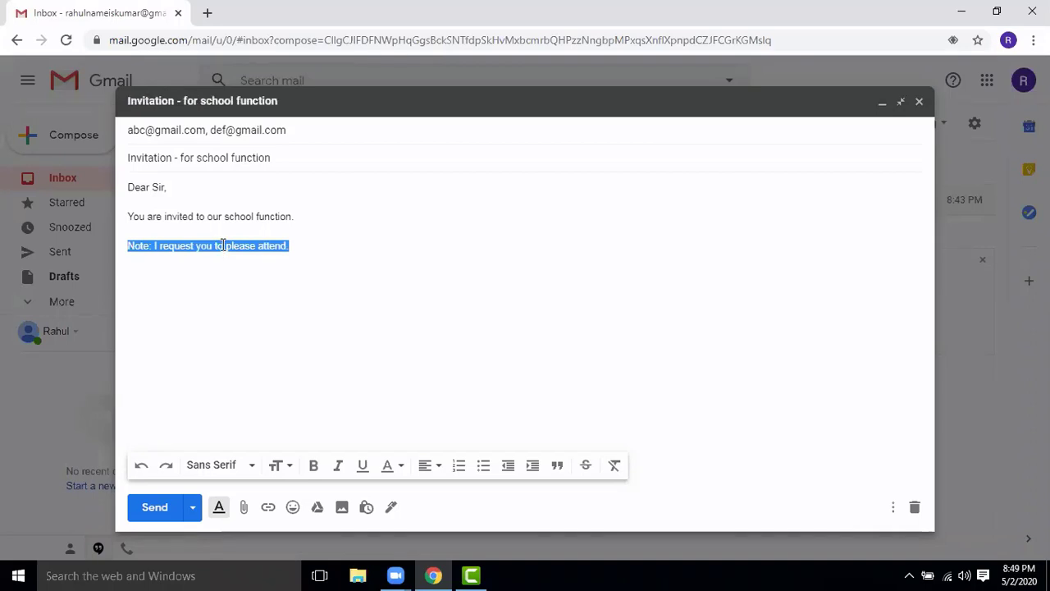
{"action": "left_click", "coordinate": [313, 467]}
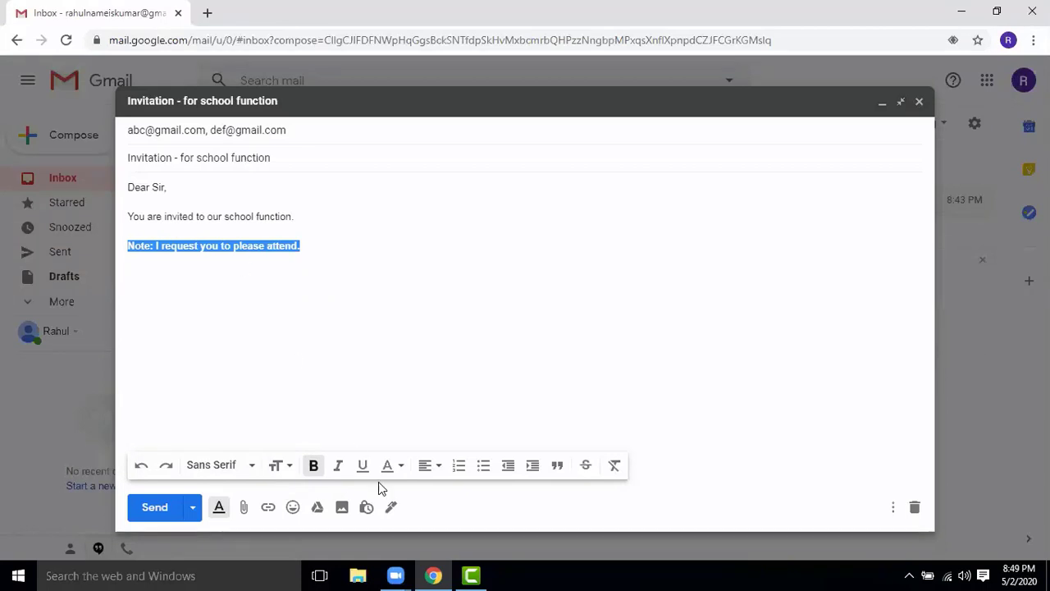
{"action": "left_click", "coordinate": [397, 466]}
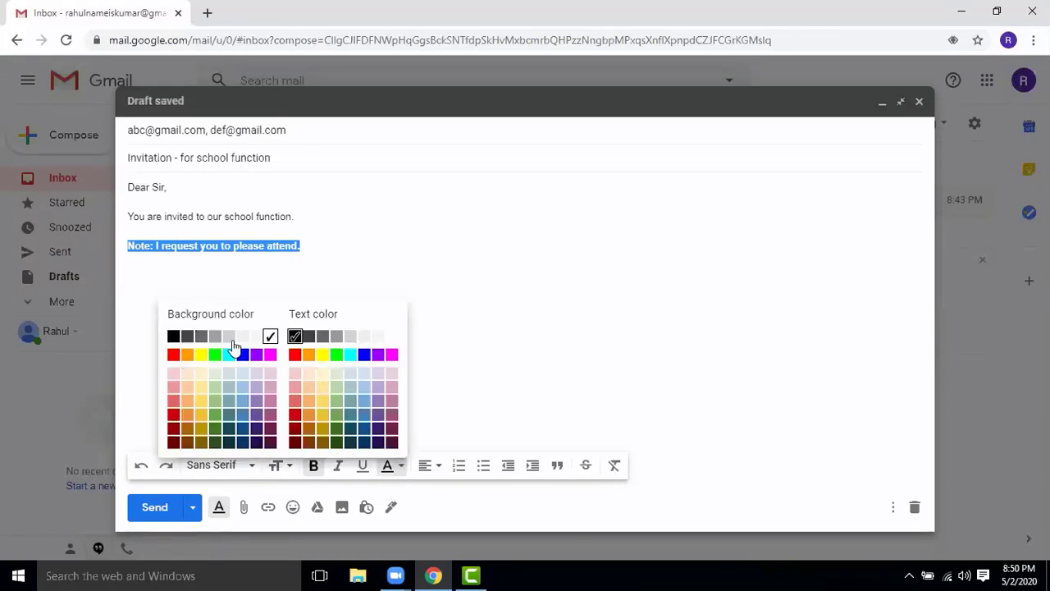
{"action": "left_click", "coordinate": [174, 416]}
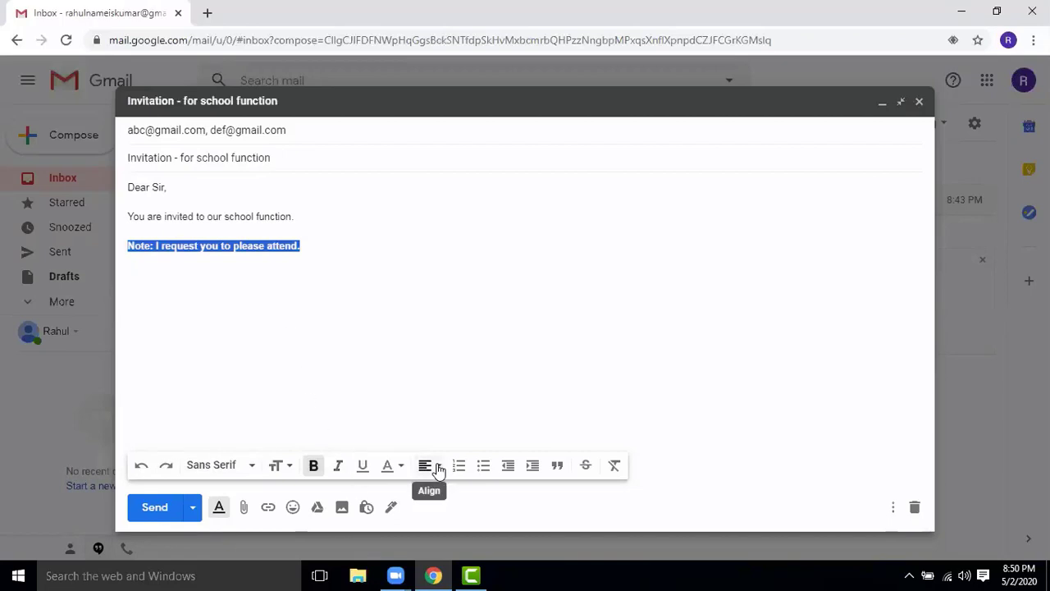
{"action": "left_click", "coordinate": [280, 465]}
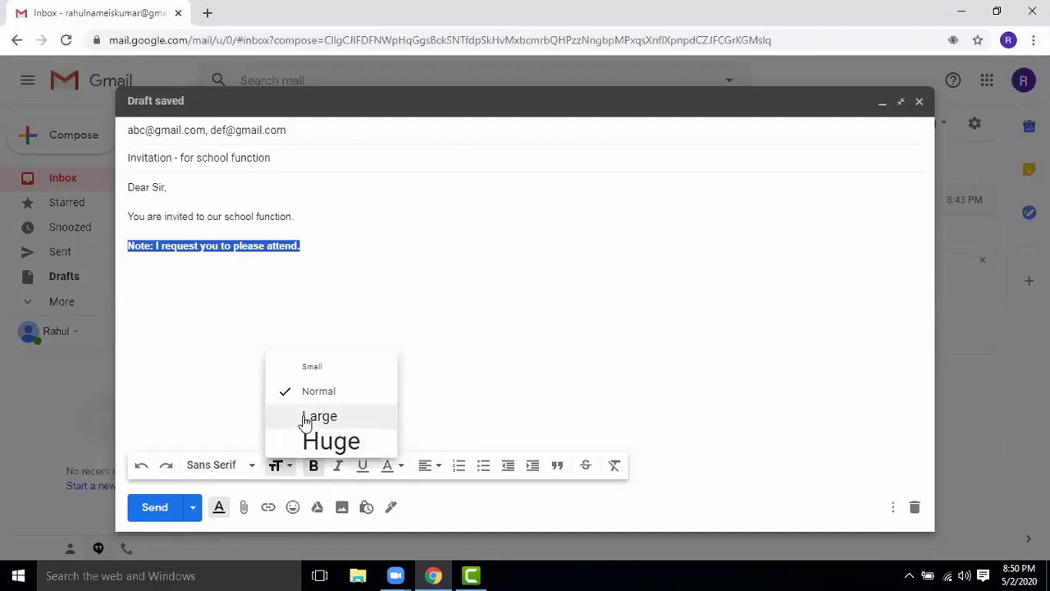
{"action": "left_click", "coordinate": [304, 417]}
{"action": "left_click", "coordinate": [389, 256]}
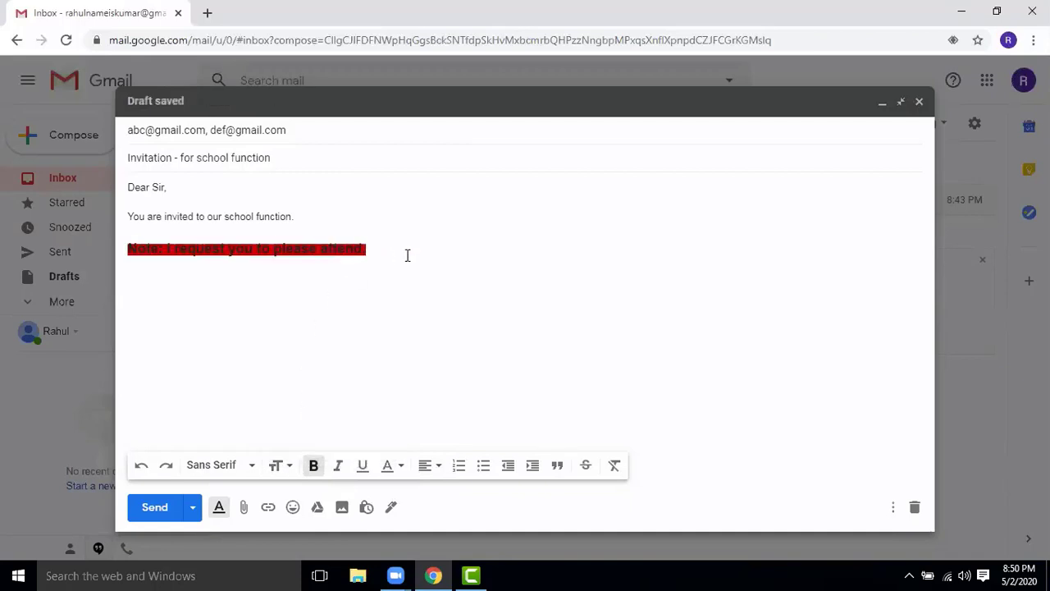
Colour the note text yellow and check the line's formatting.
{"action": "left_click_drag", "start_coordinate": [389, 246], "coordinate": [127, 261]}
{"action": "left_click", "coordinate": [399, 466]}
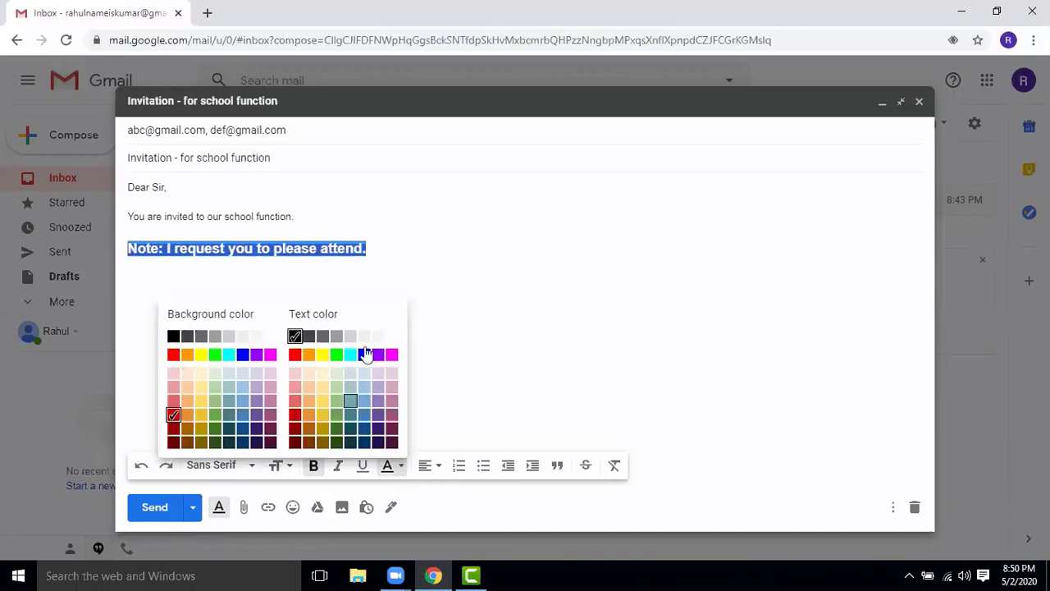
{"action": "left_click", "coordinate": [323, 354]}
{"action": "left_click", "coordinate": [394, 281]}
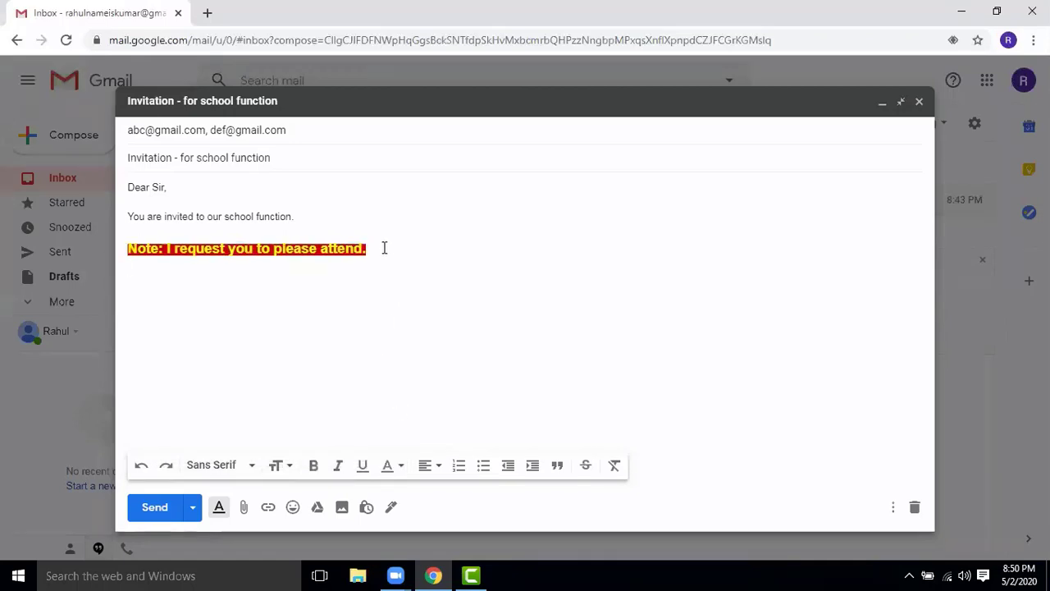
{"action": "left_click", "coordinate": [384, 248]}
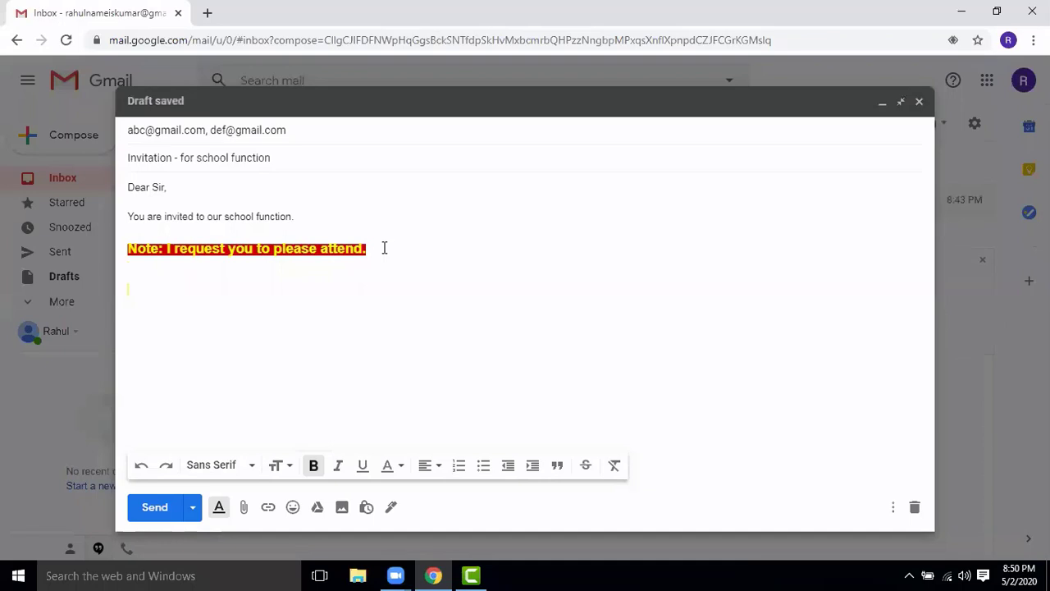
{"action": "left_click", "coordinate": [303, 267]}
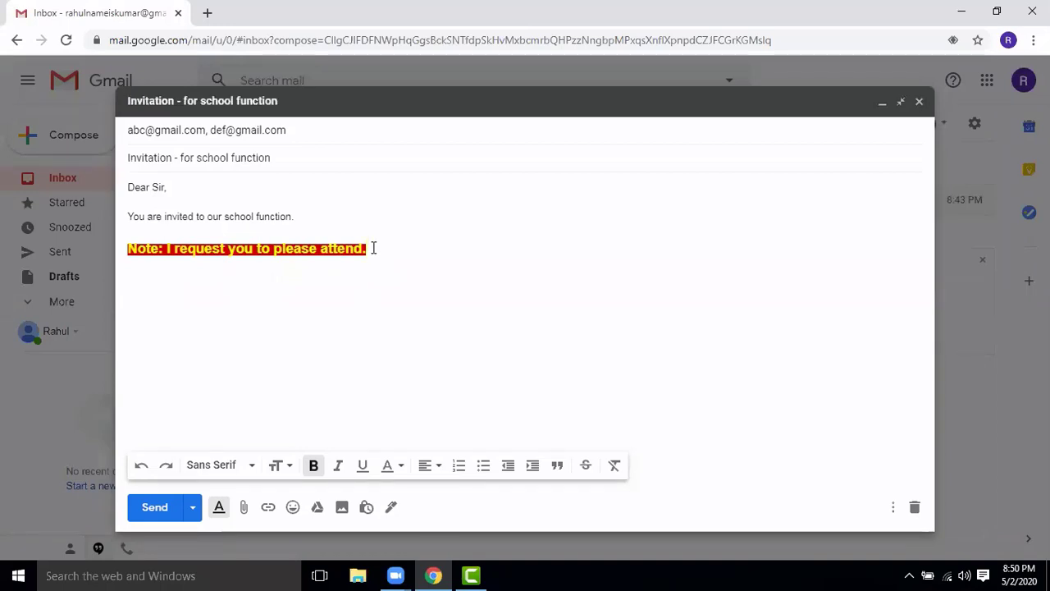
{"action": "left_click_drag", "start_coordinate": [373, 248], "coordinate": [119, 256]}
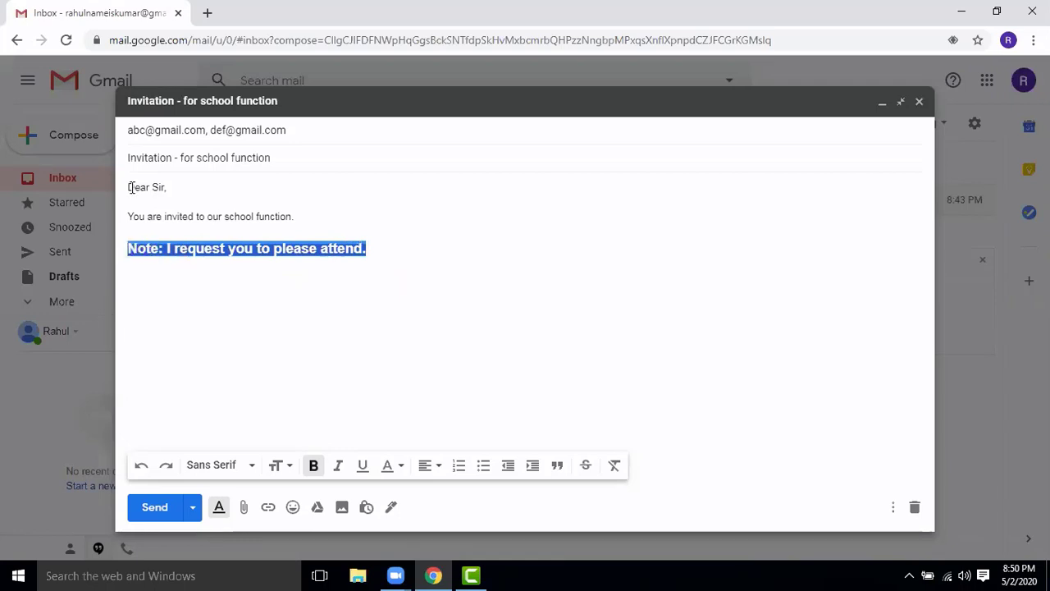
{"action": "left_click_drag", "start_coordinate": [130, 187], "coordinate": [361, 279]}
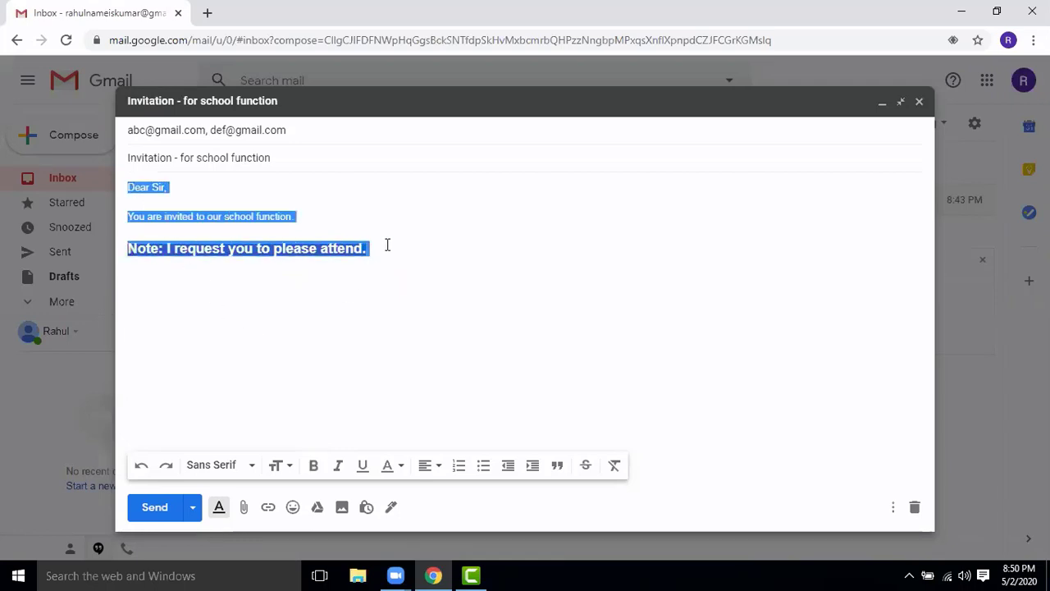
{"action": "left_click", "coordinate": [378, 248]}
{"action": "triple_click", "coordinate": [126, 248]}
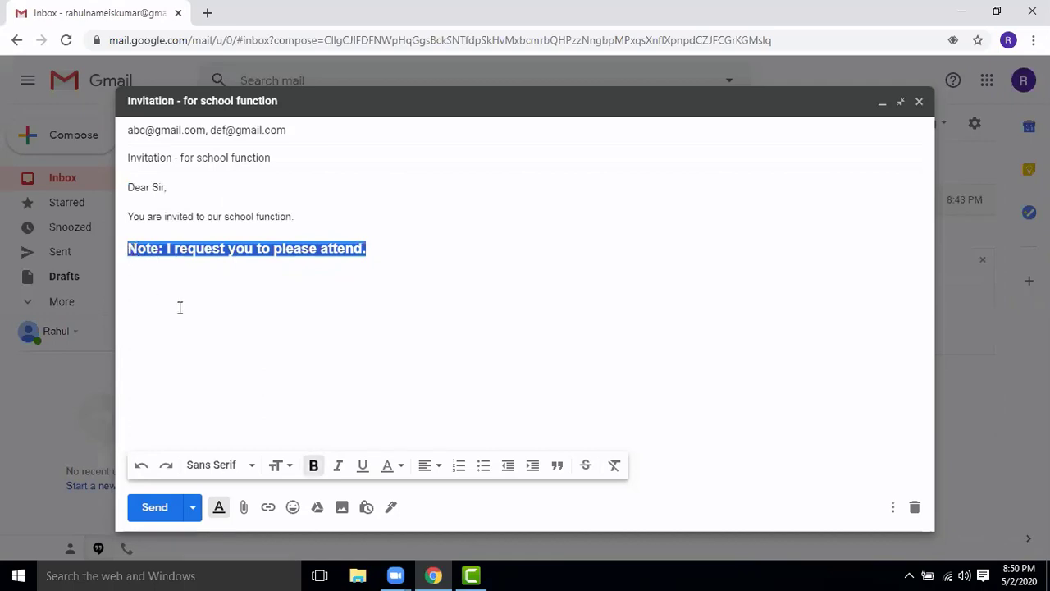
{"action": "left_click", "coordinate": [275, 275]}
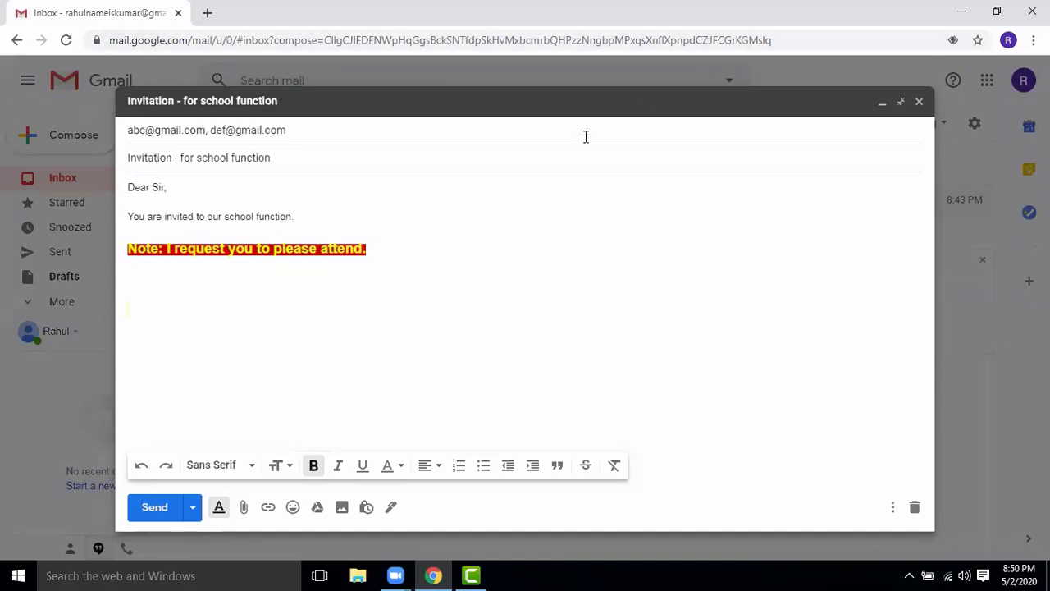
Check the saved draft and erase the trial text typed near the note.
{"action": "left_click", "coordinate": [579, 107]}
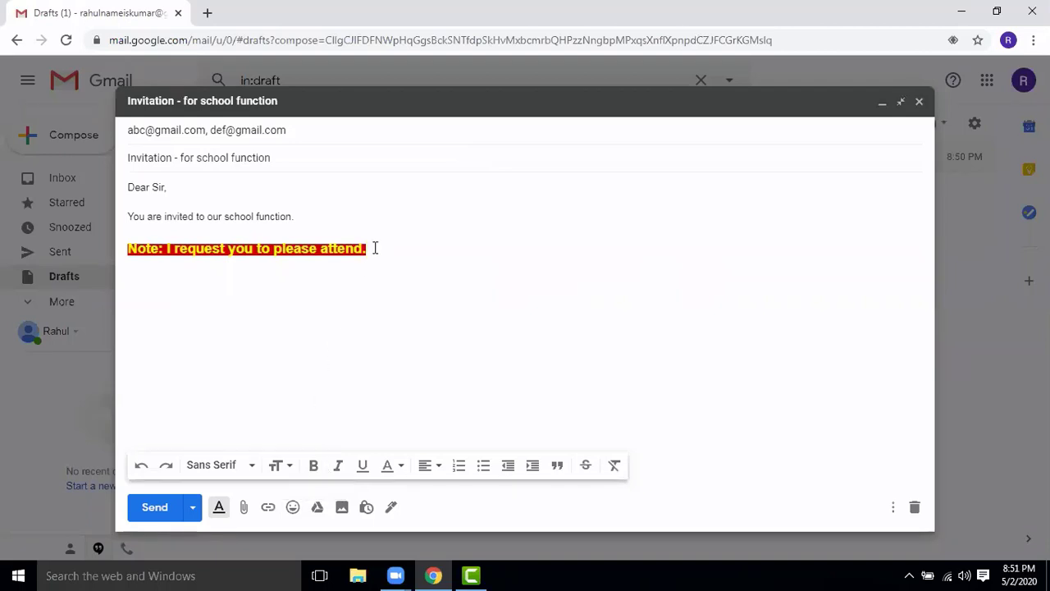
{"action": "left_click", "coordinate": [348, 272]}
{"action": "left_click", "coordinate": [305, 248]}
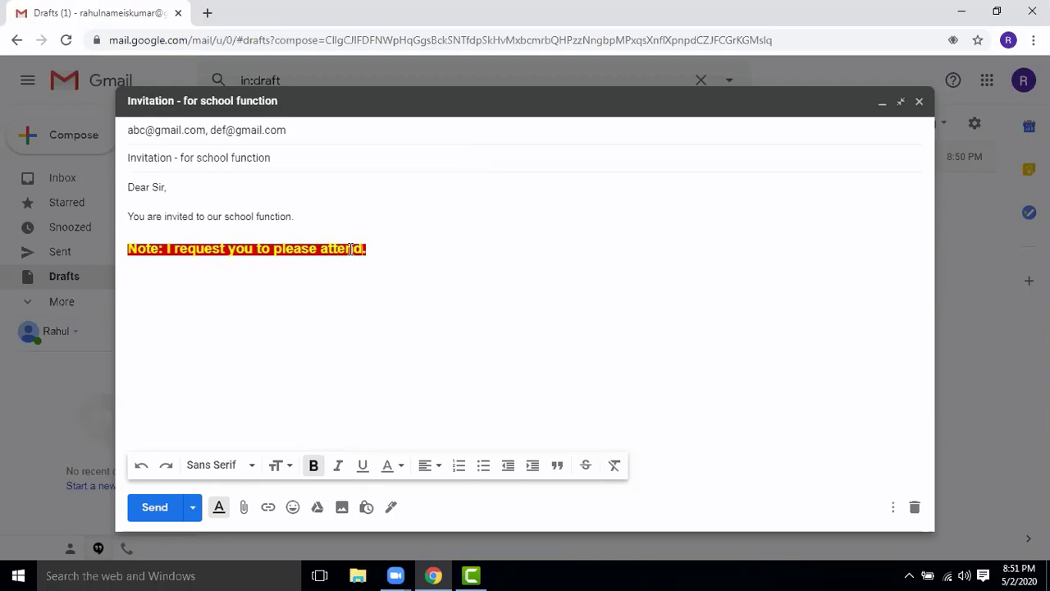
{"action": "type", "text": "xcmzxc"}
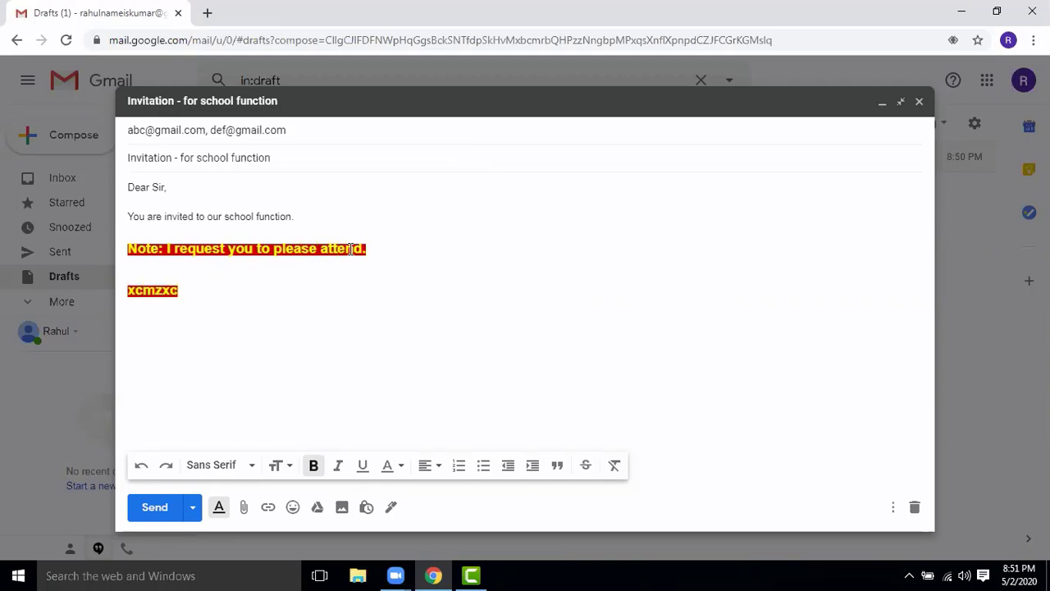
{"action": "key", "text": "BackSpace"}
{"action": "key", "text": "BackSpace"}
{"action": "key", "text": "BackSpace"}
{"action": "key", "text": "BackSpace"}
{"action": "key", "text": "BackSpace"}
{"action": "key", "text": "BackSpace"}
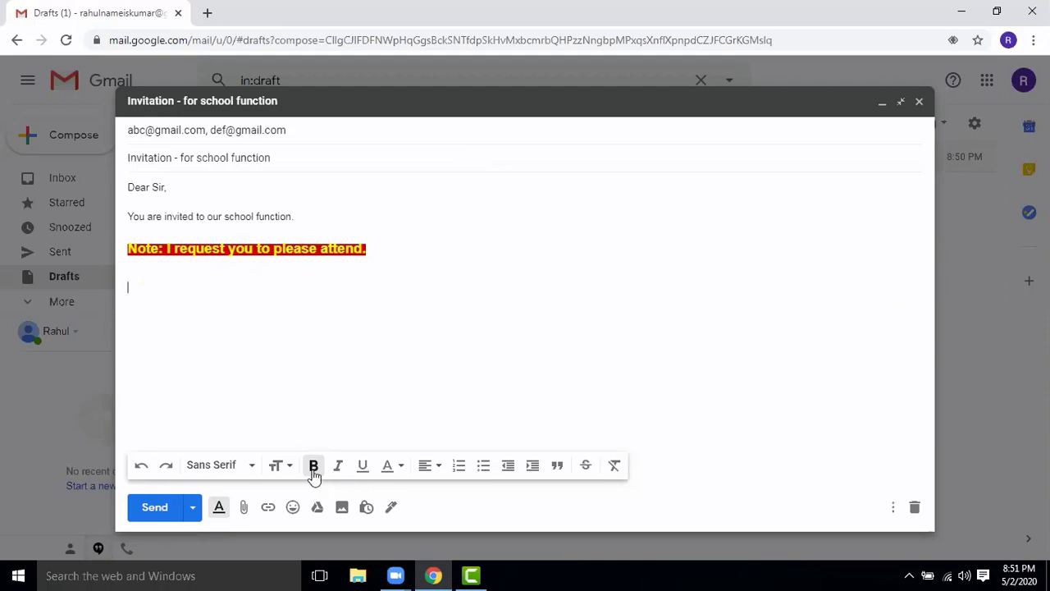
Reset new text to a white background and black text colour.
{"action": "left_click", "coordinate": [400, 466]}
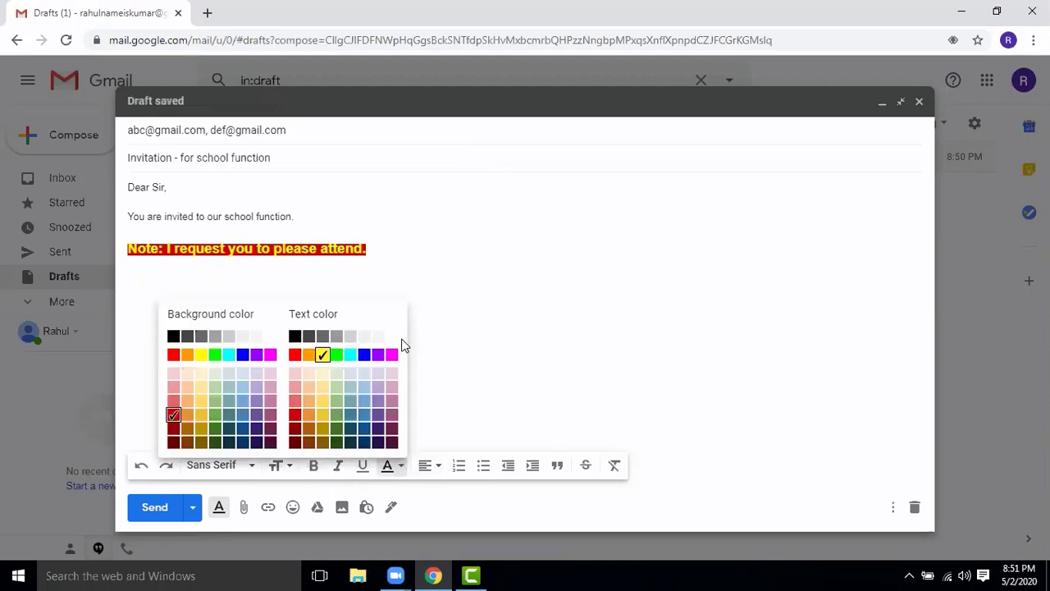
{"action": "left_click", "coordinate": [364, 336]}
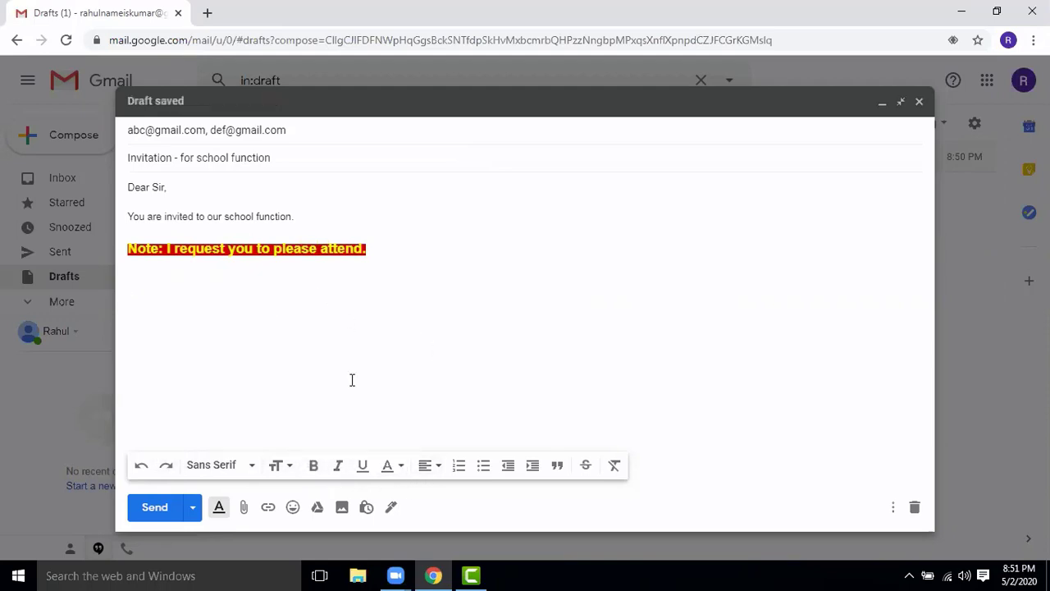
{"action": "left_click", "coordinate": [400, 466]}
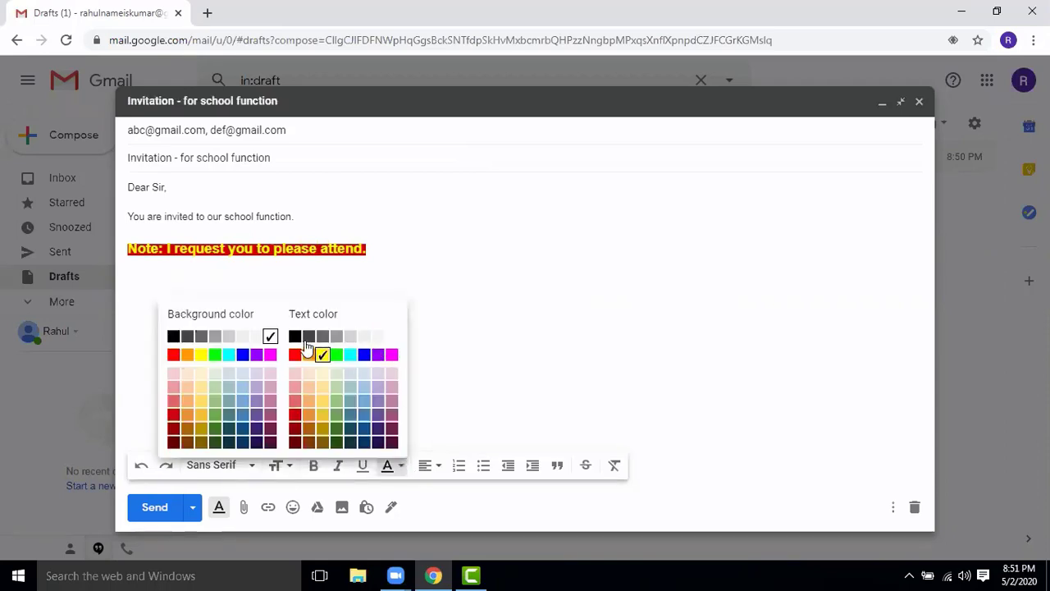
{"action": "left_click", "coordinate": [295, 336]}
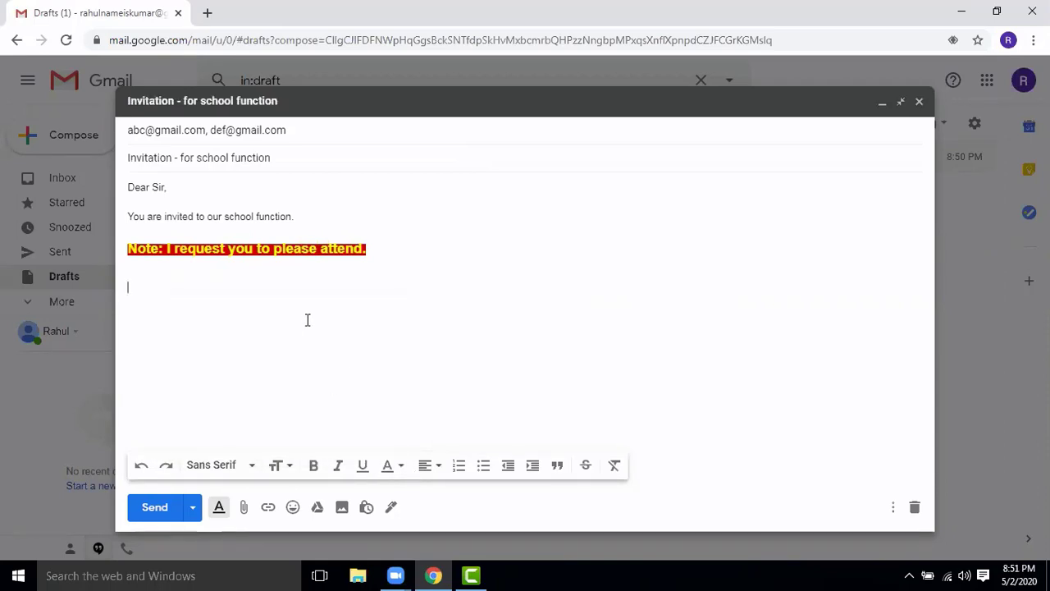
Delete the stray test characters and set the text size back to Normal.
{"action": "type", "text": "x xzx"}
{"action": "key", "text": "BackSpace"}
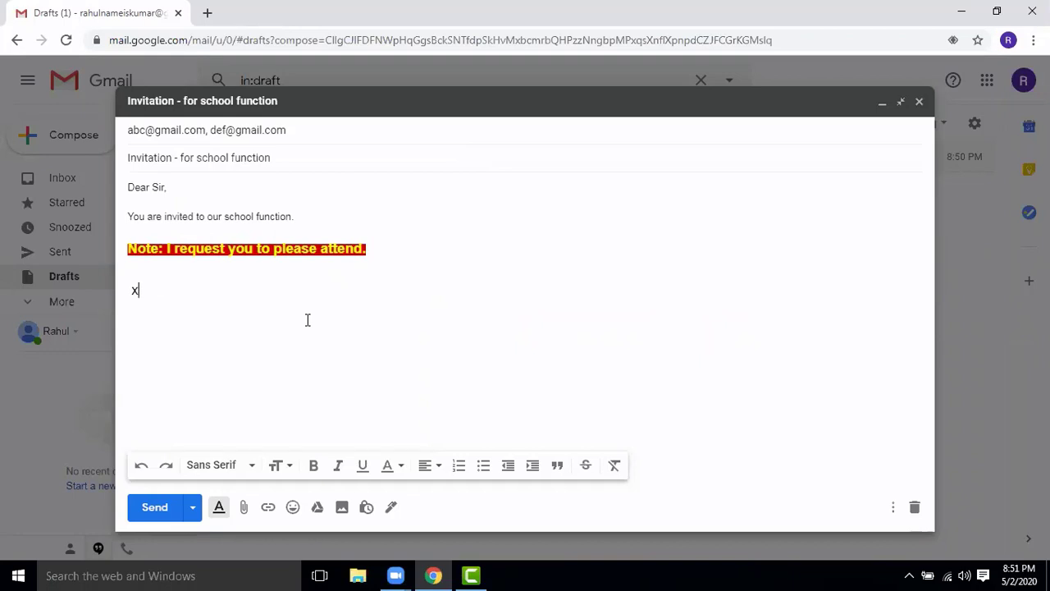
{"action": "left_click", "coordinate": [279, 466]}
{"action": "left_click", "coordinate": [287, 390]}
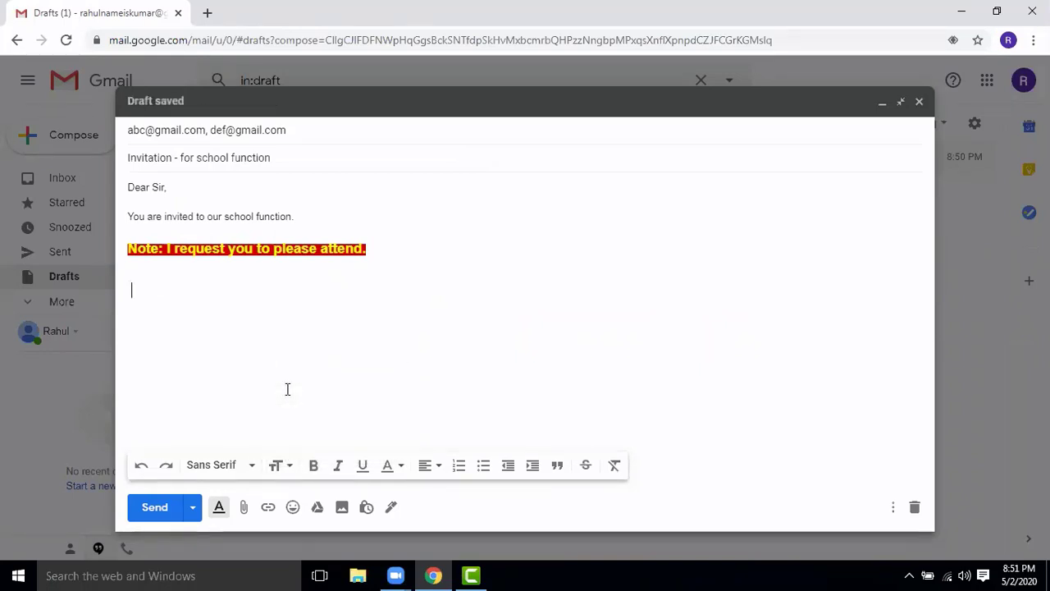
{"action": "type", "text": "jkljkl"}
{"action": "key", "text": "BackSpace"}
{"action": "key", "text": "BackSpace"}
{"action": "key", "text": "BackSpace"}
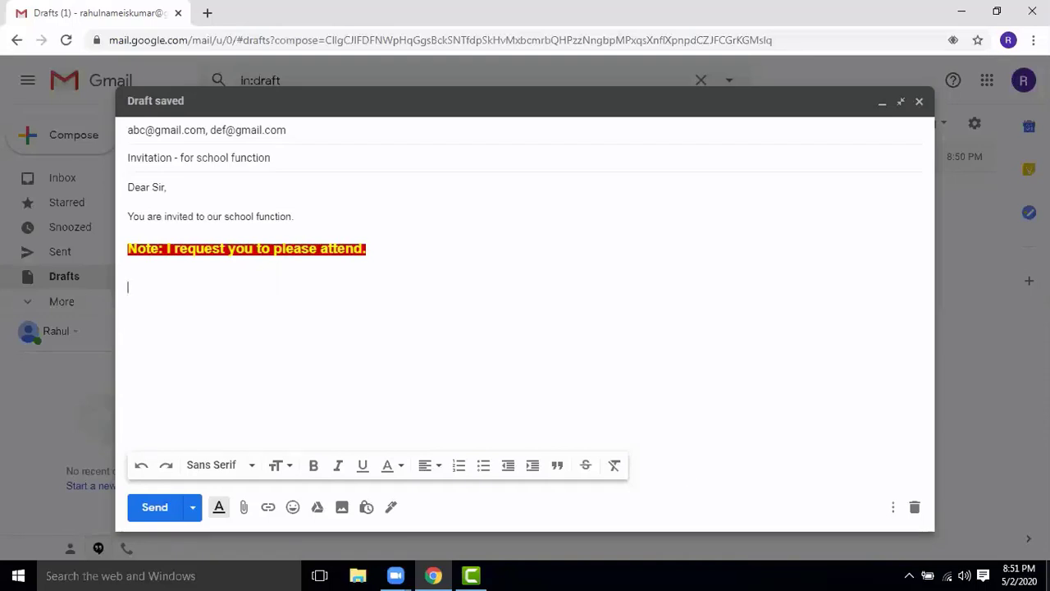
Write the closing 'Thank you. Regards' and put the sender's name on the next line.
{"action": "type", "text": "Thn"}
{"action": "key", "text": "BackSpace"}
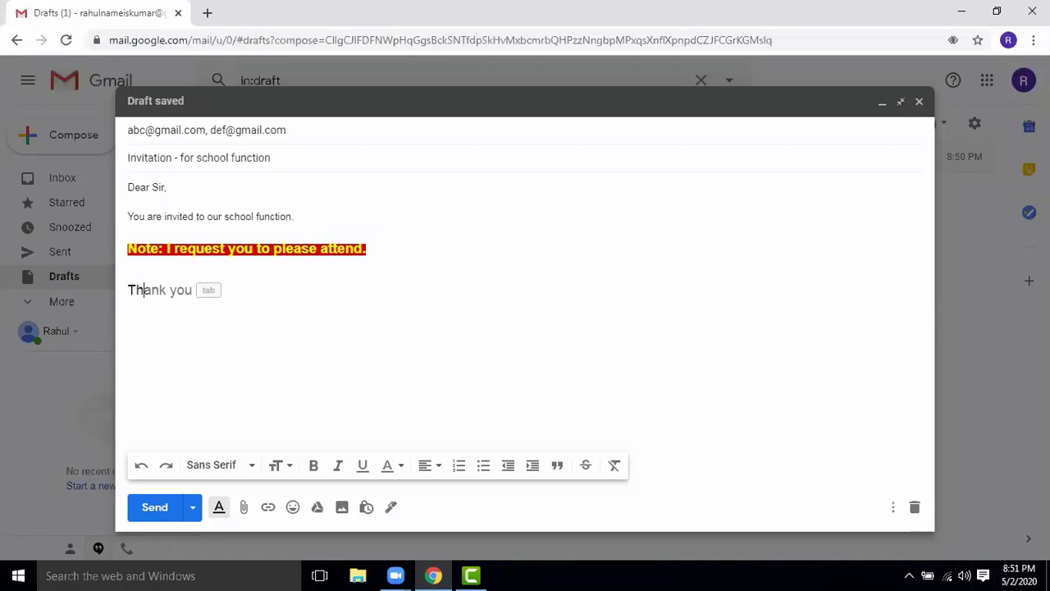
{"action": "left_click", "coordinate": [233, 289]}
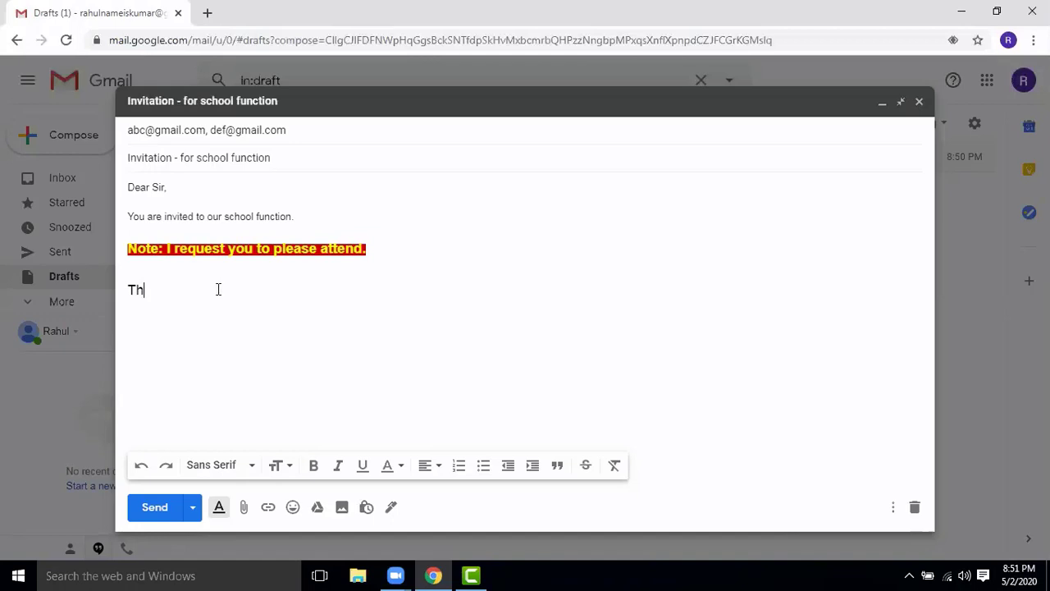
{"action": "type", "text": "a"}
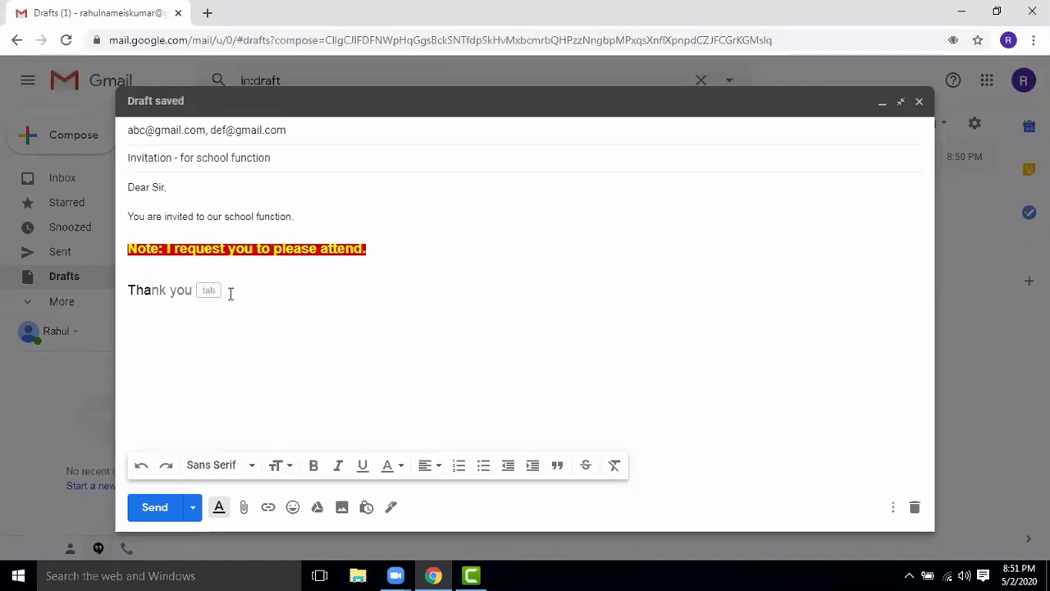
{"action": "left_click", "coordinate": [231, 294]}
{"action": "type", "text": "n"}
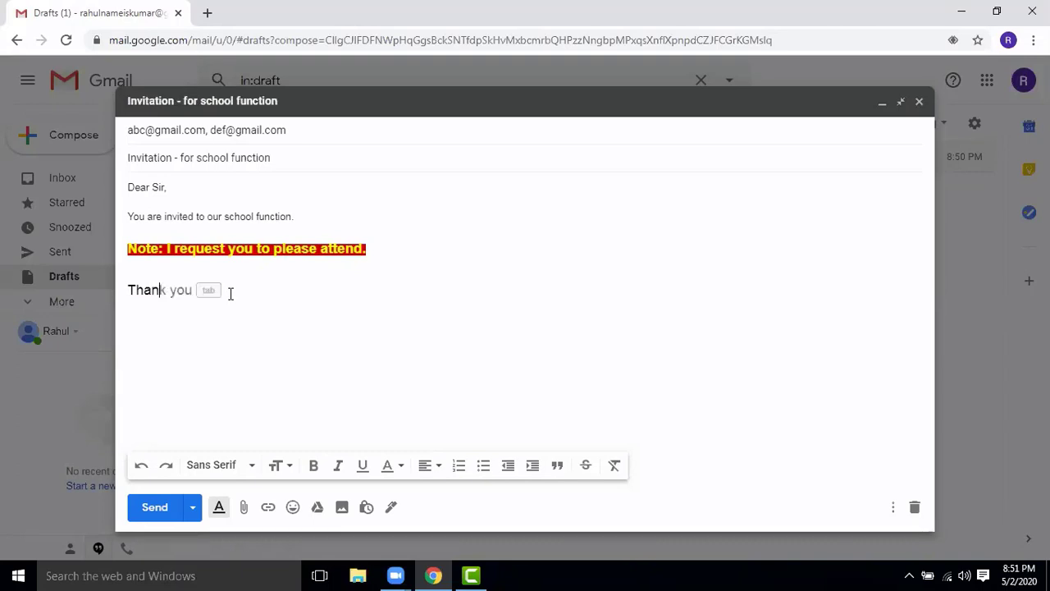
{"action": "key", "text": "Tab"}
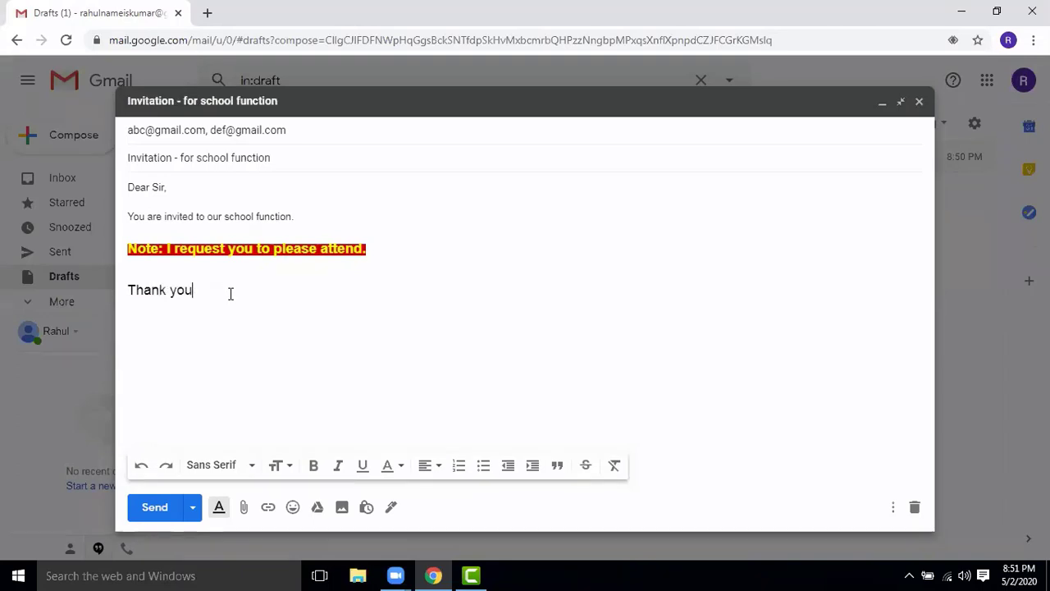
{"action": "type", "text": "."}
{"action": "key", "text": "Tab"}
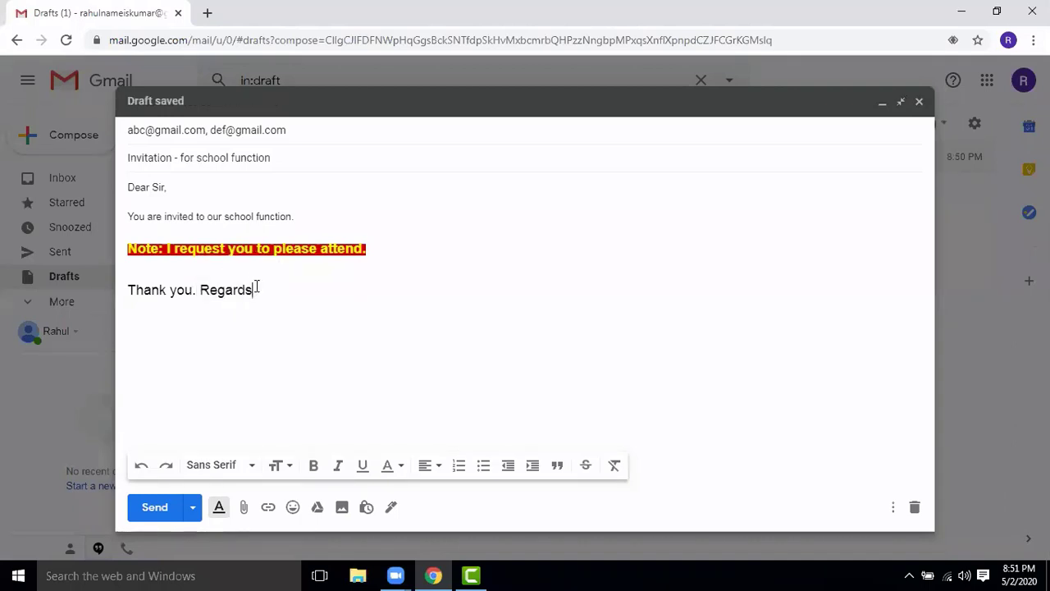
{"action": "key", "text": "Return"}
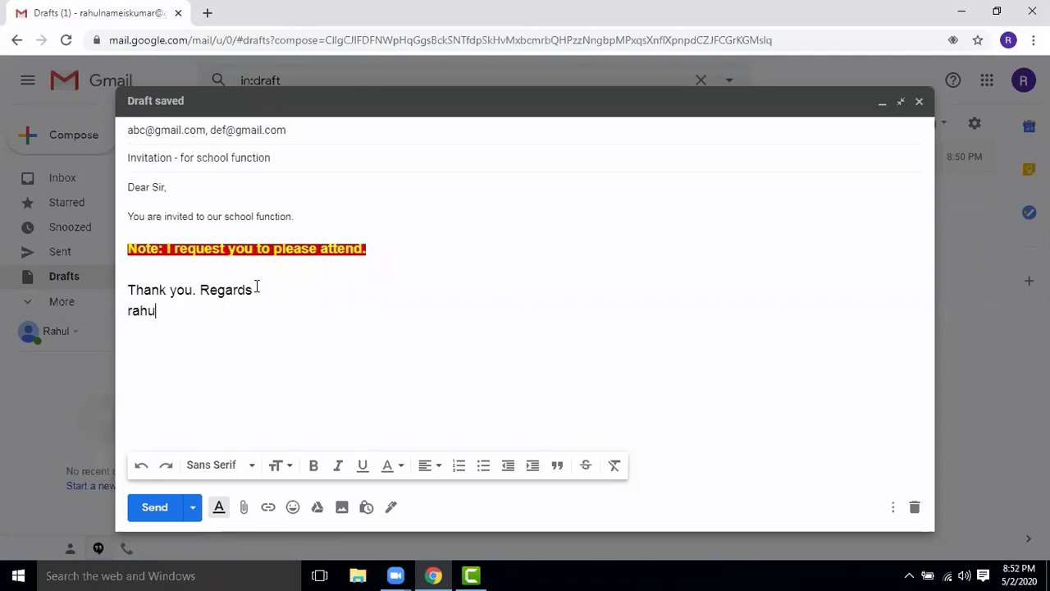
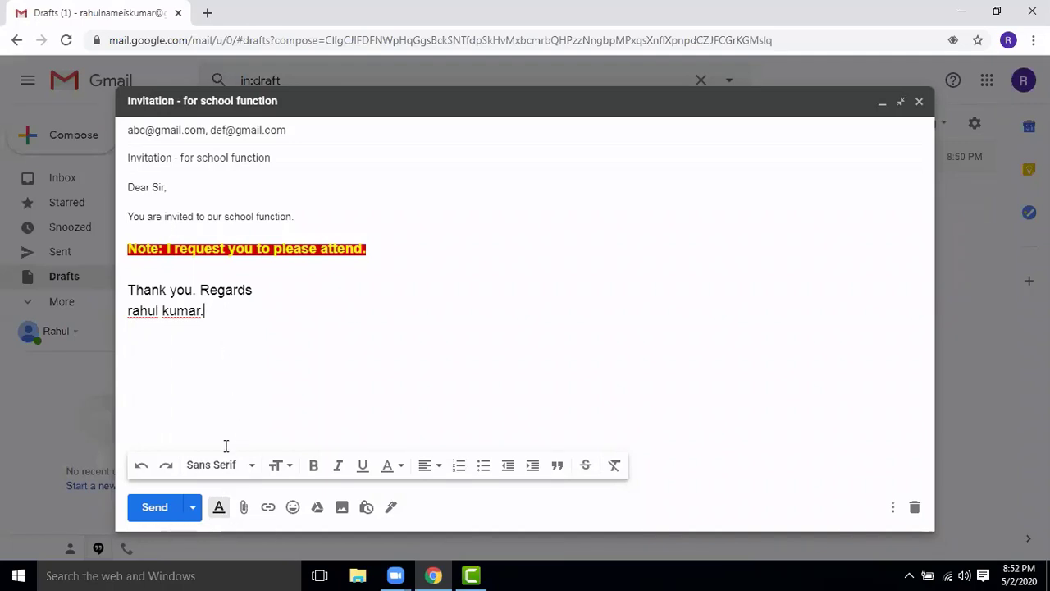
Hide the formatting toolbar, then select and deselect the message body.
{"action": "left_click", "coordinate": [219, 506]}
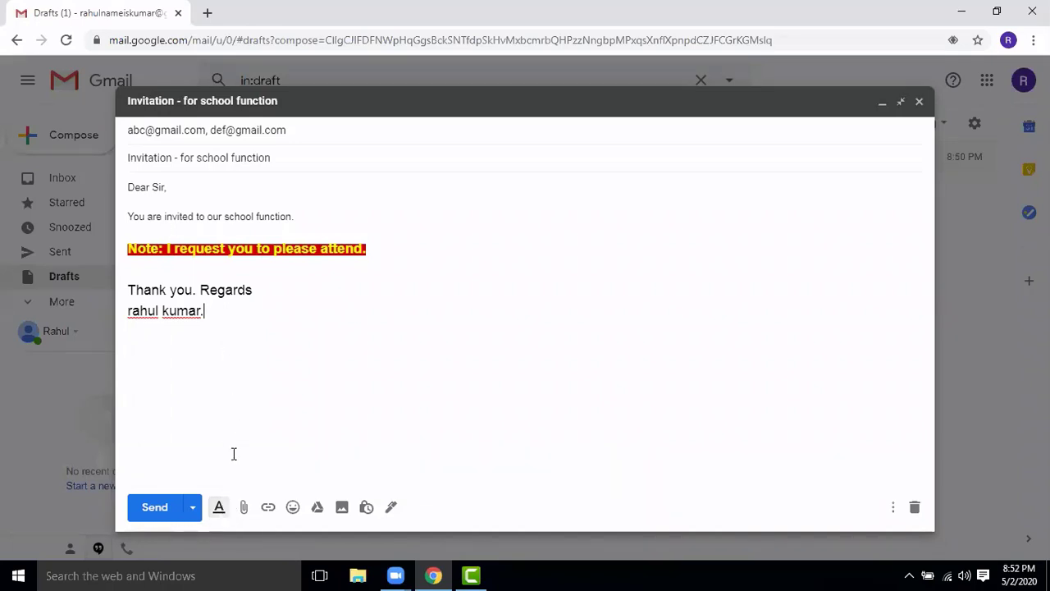
{"action": "left_click_drag", "start_coordinate": [231, 312], "coordinate": [126, 187]}
{"action": "left_click", "coordinate": [217, 321]}
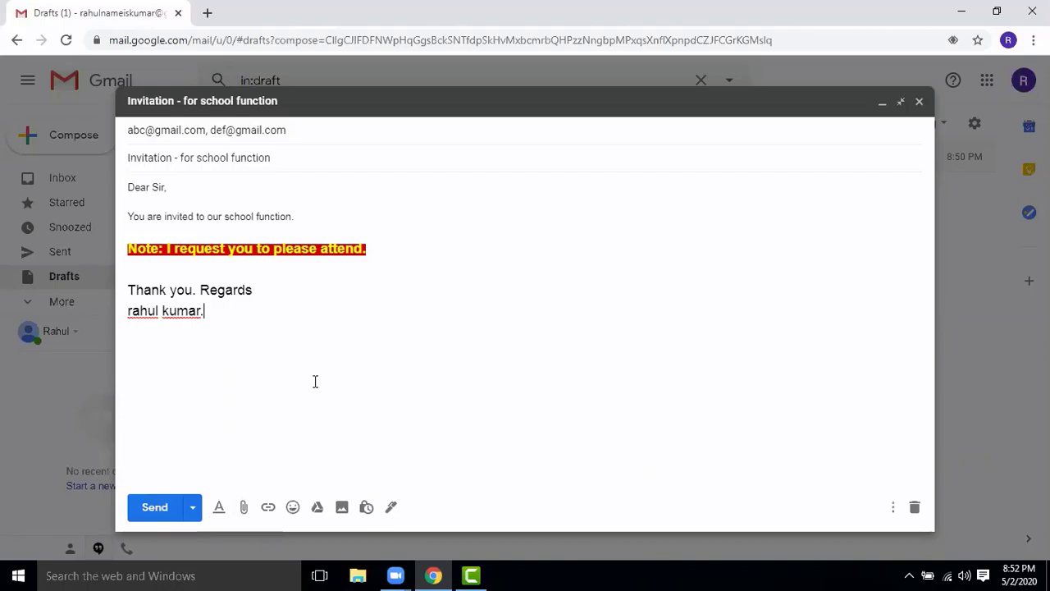
{"action": "key", "text": "super+d"}
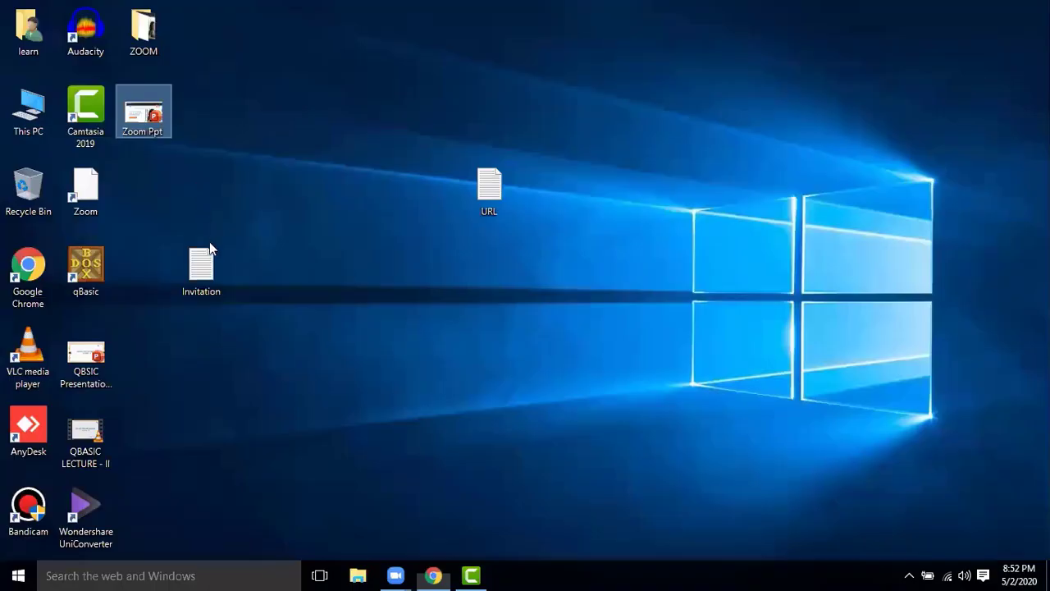
{"action": "left_click_drag", "start_coordinate": [207, 262], "coordinate": [264, 210]}
{"action": "left_click", "coordinate": [434, 575]}
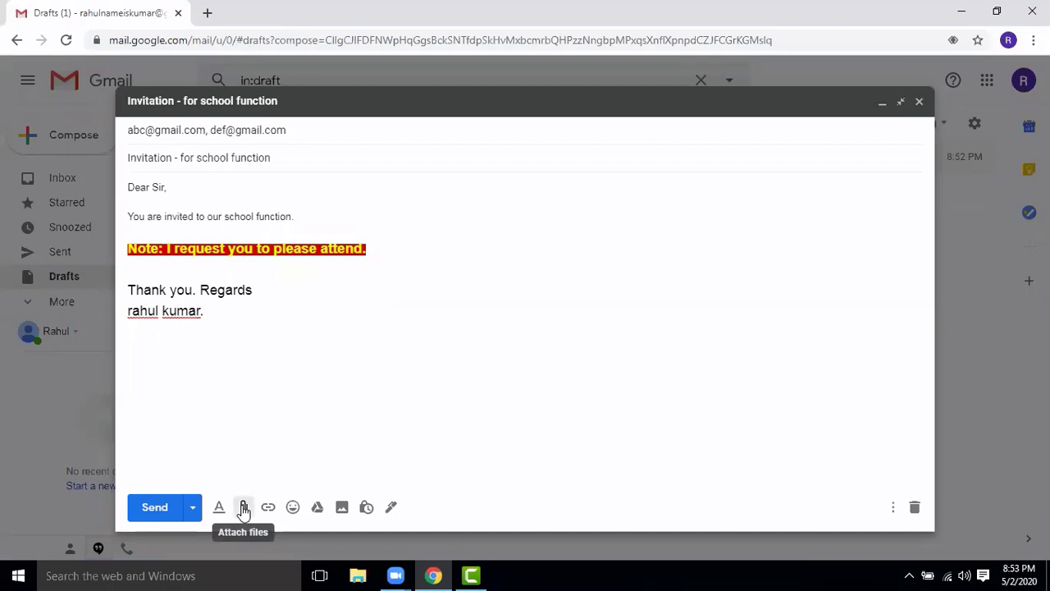
Attach Invitation.txt from the Desktop folder to the invitation draft.
{"action": "left_click", "coordinate": [244, 507]}
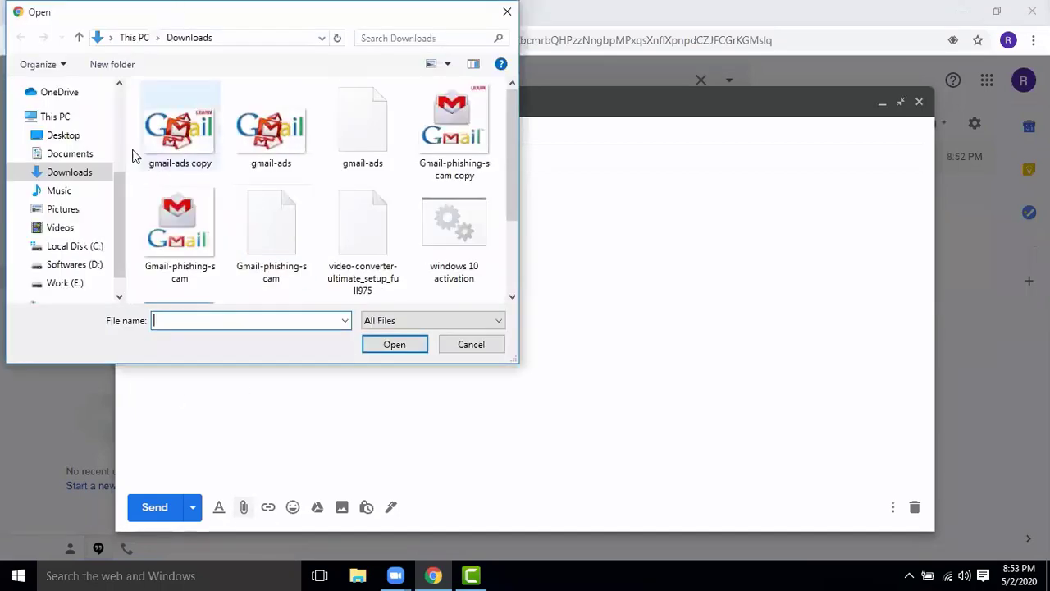
{"action": "left_click", "coordinate": [65, 136]}
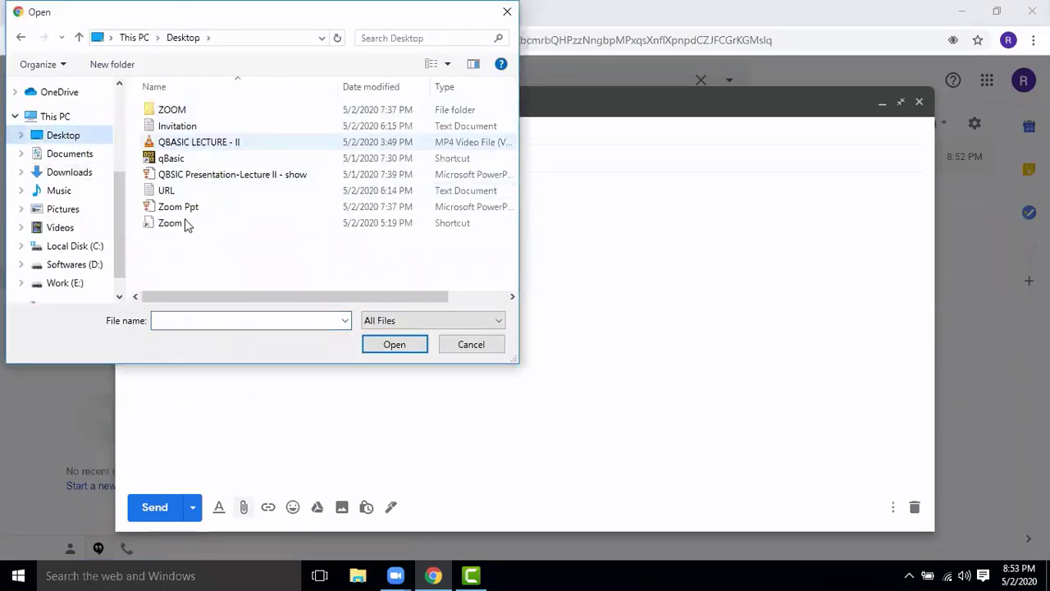
{"action": "left_click", "coordinate": [194, 127]}
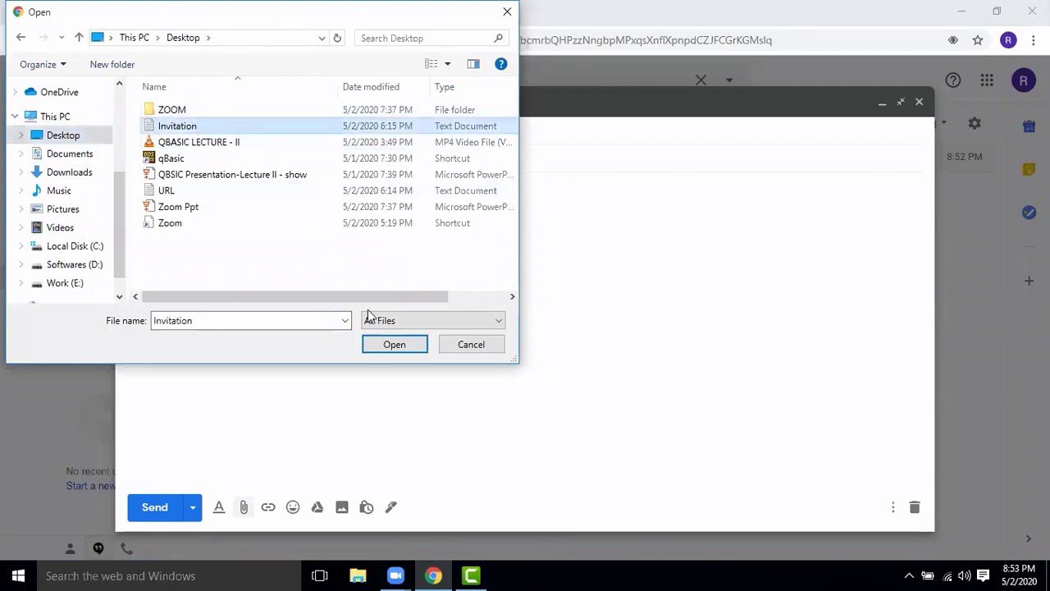
{"action": "left_click", "coordinate": [393, 345]}
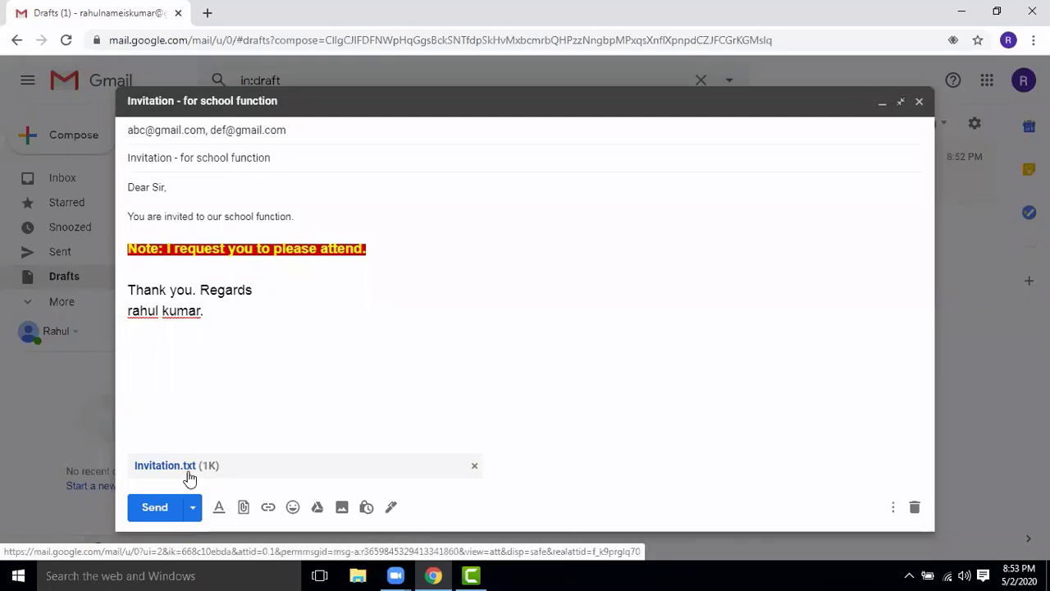
Remove the Invitation.txt attachment, then drop the file from the desktop back into the draft.
{"action": "left_click", "coordinate": [474, 466]}
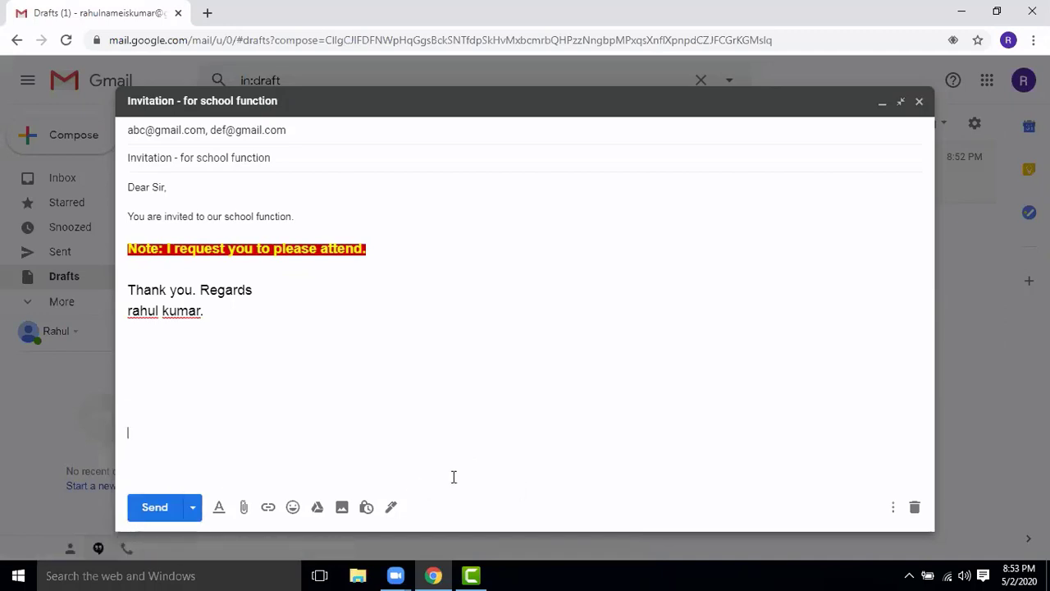
{"action": "key", "text": "super+d"}
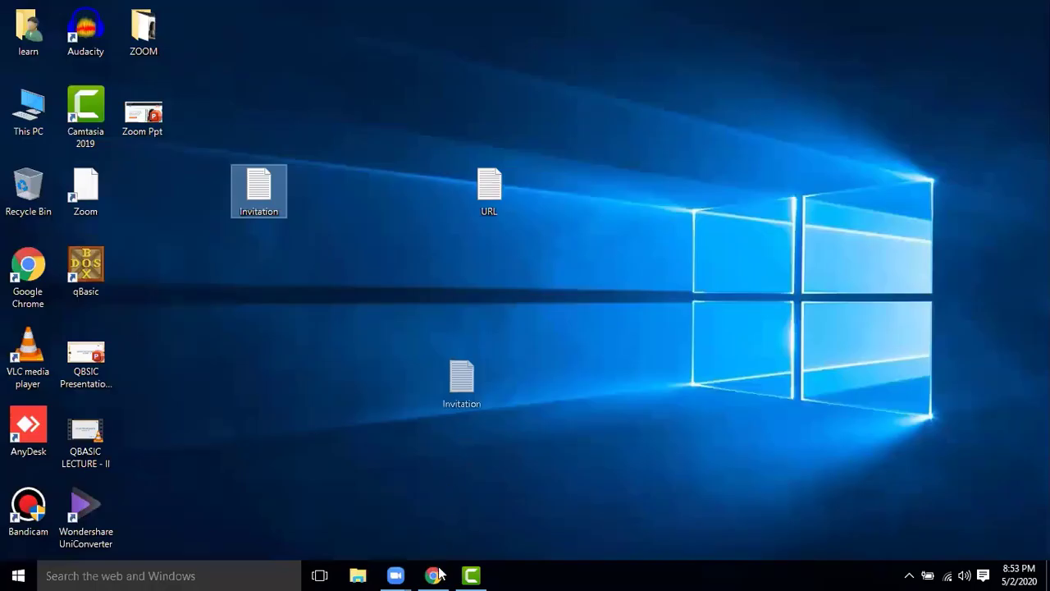
{"action": "left_click_drag", "start_coordinate": [439, 574], "coordinate": [437, 392]}
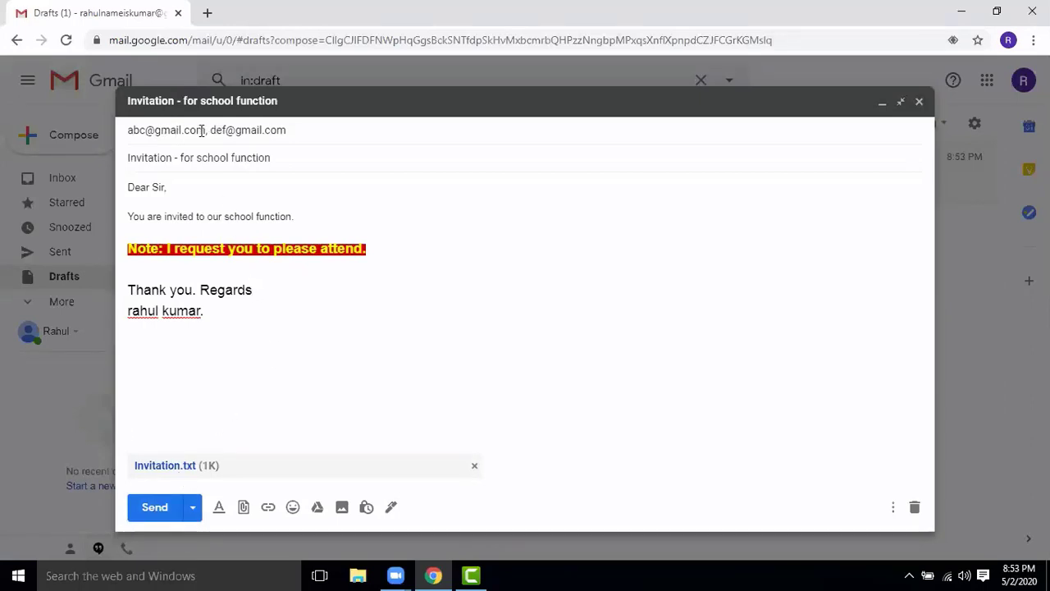
Remove the re-dropped Invitation.txt attachment from the draft again.
{"action": "mouse_move", "coordinate": [270, 134]}
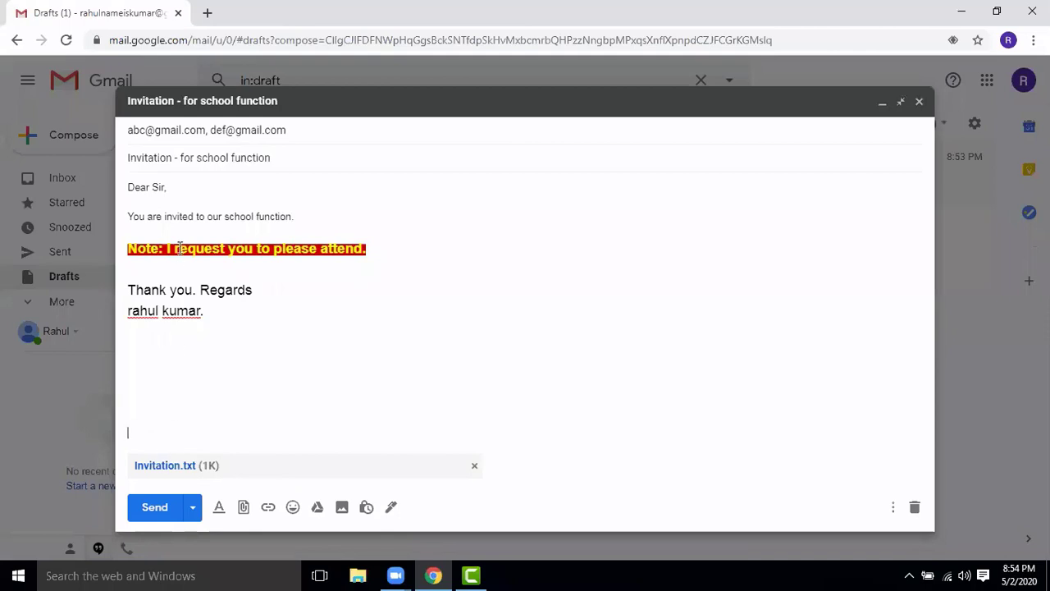
{"action": "left_click_drag", "start_coordinate": [286, 183], "coordinate": [215, 324]}
{"action": "left_click", "coordinate": [215, 325]}
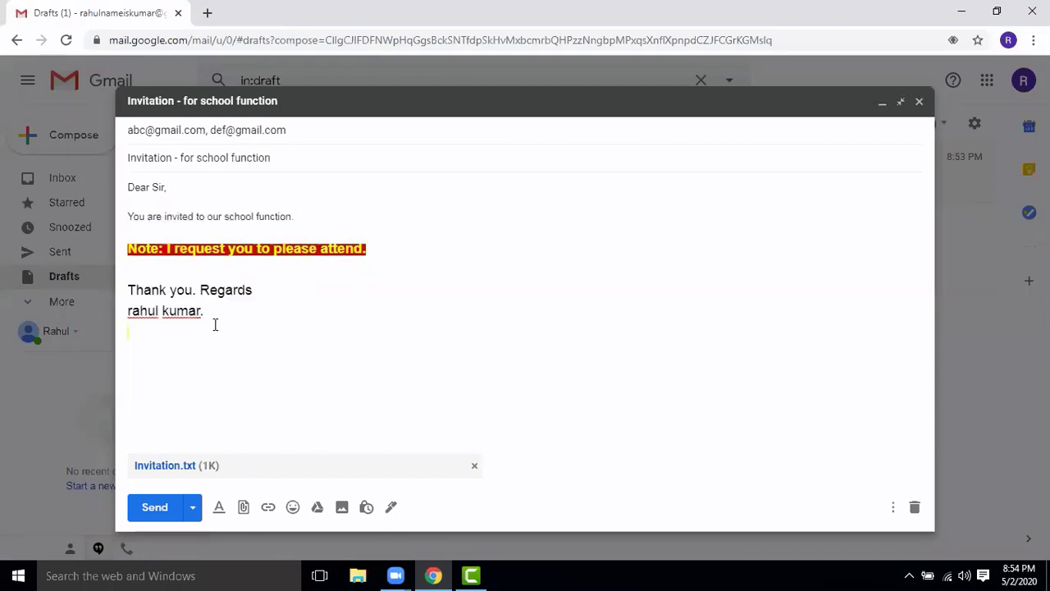
{"action": "left_click", "coordinate": [473, 466]}
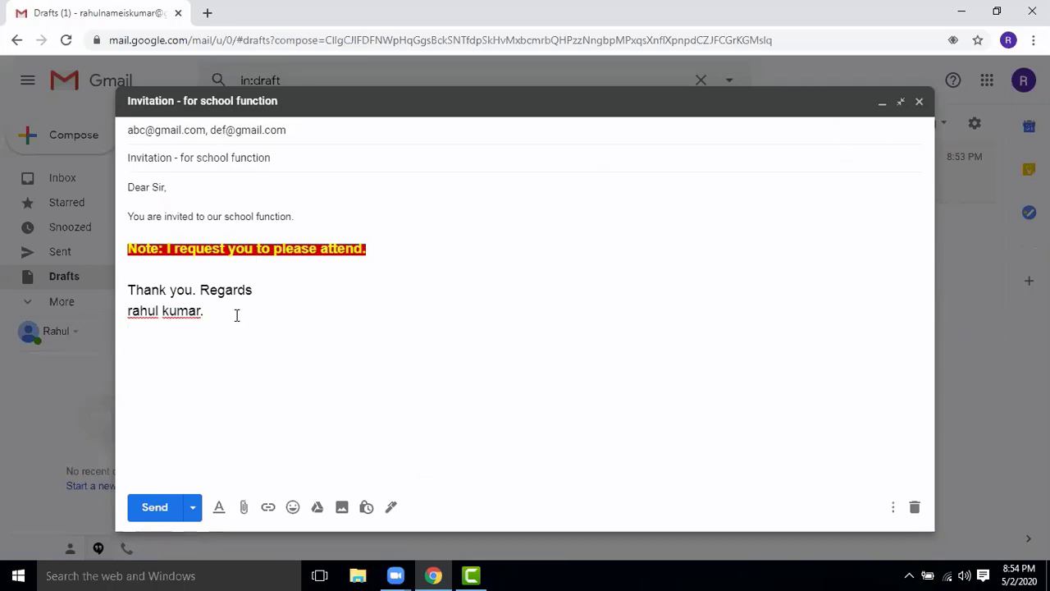
Add a third To address, then remove the second and third, keeping only the first address.
{"action": "left_click", "coordinate": [291, 132]}
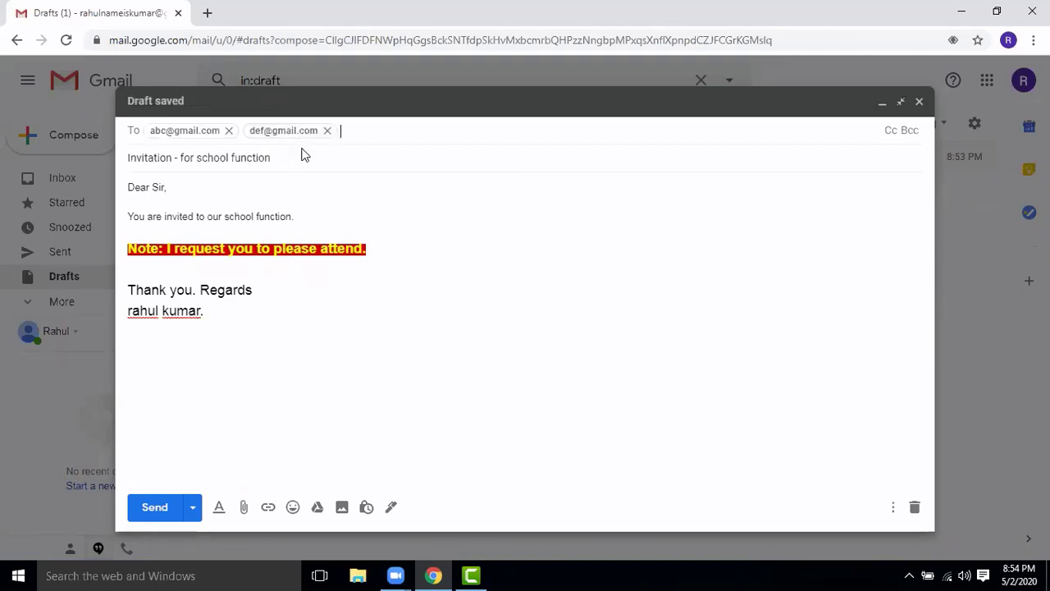
{"action": "type", "text": "hef"}
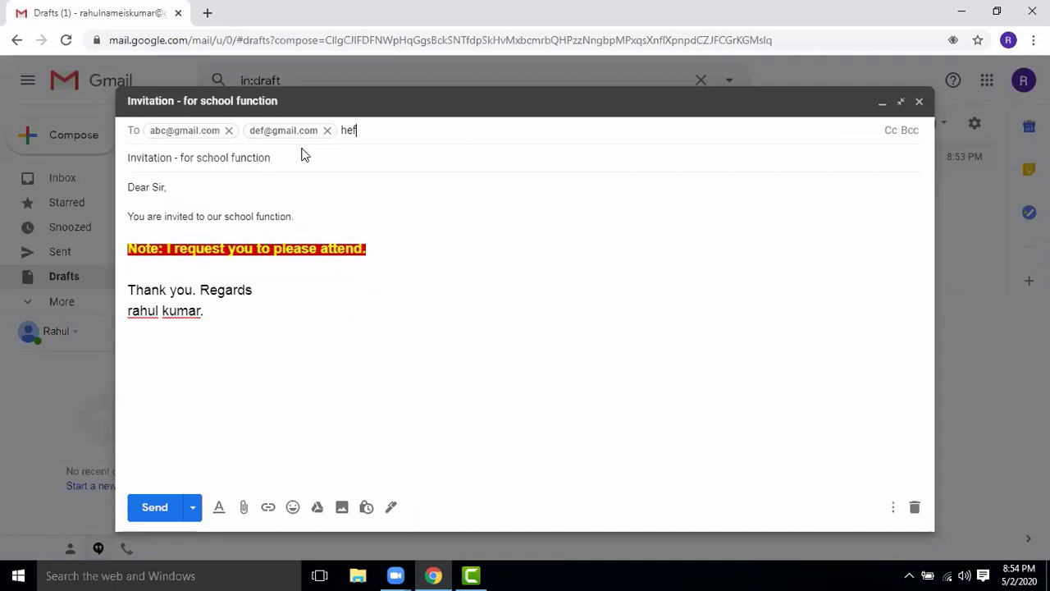
{"action": "type", "text": "@gmail.com"}
{"action": "key", "text": "Tab"}
{"action": "key", "text": "Tab"}
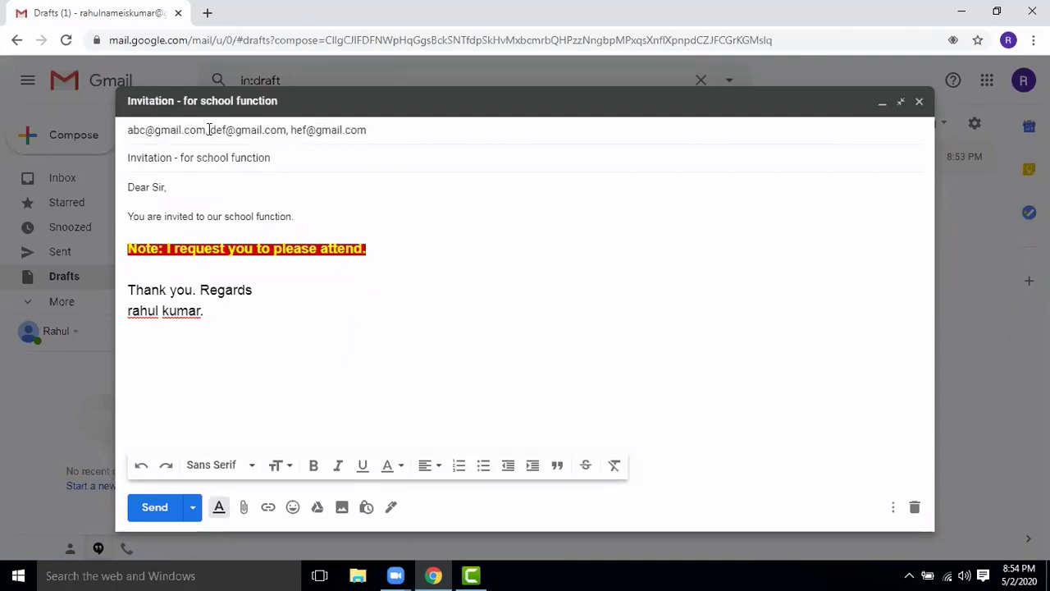
{"action": "left_click", "coordinate": [207, 129]}
{"action": "mouse_move", "coordinate": [198, 133]}
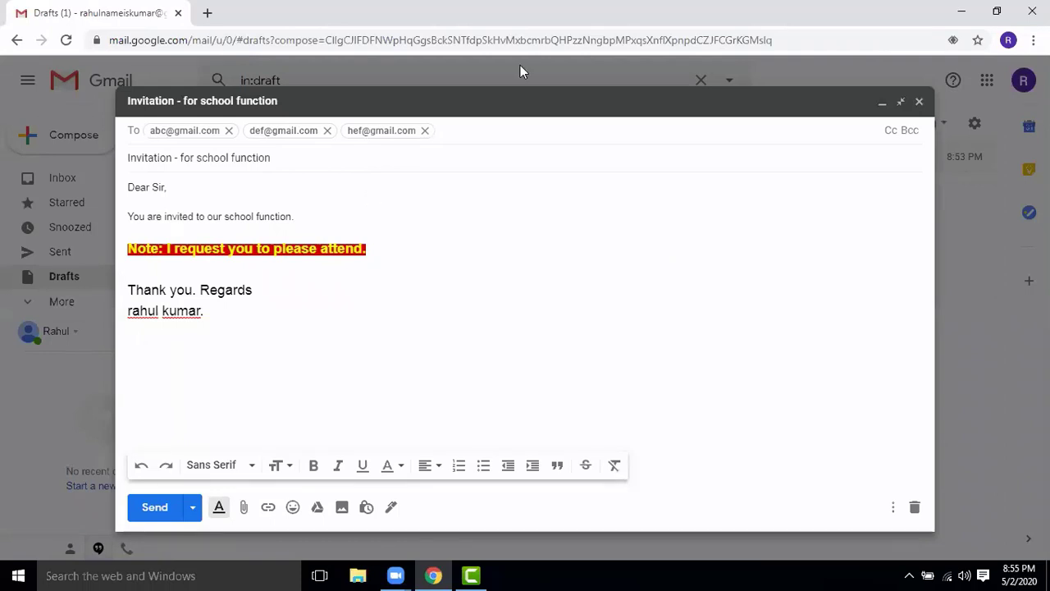
{"action": "left_click", "coordinate": [326, 131]}
{"action": "left_click", "coordinate": [327, 131]}
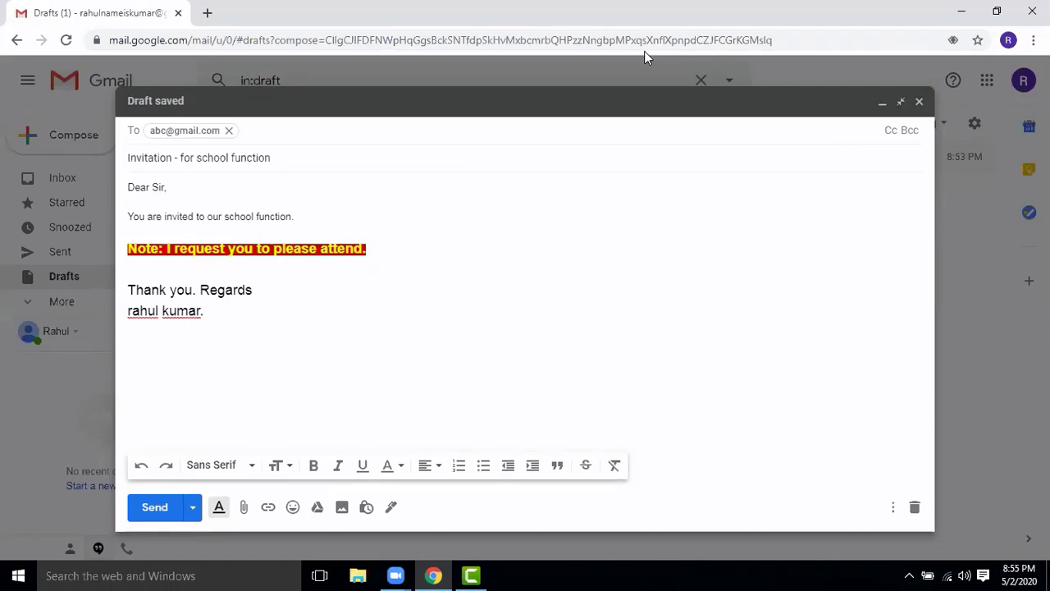
Open the Cc and Bcc rows and enter the two removed addresses as Cc recipients.
{"action": "left_click", "coordinate": [890, 130]}
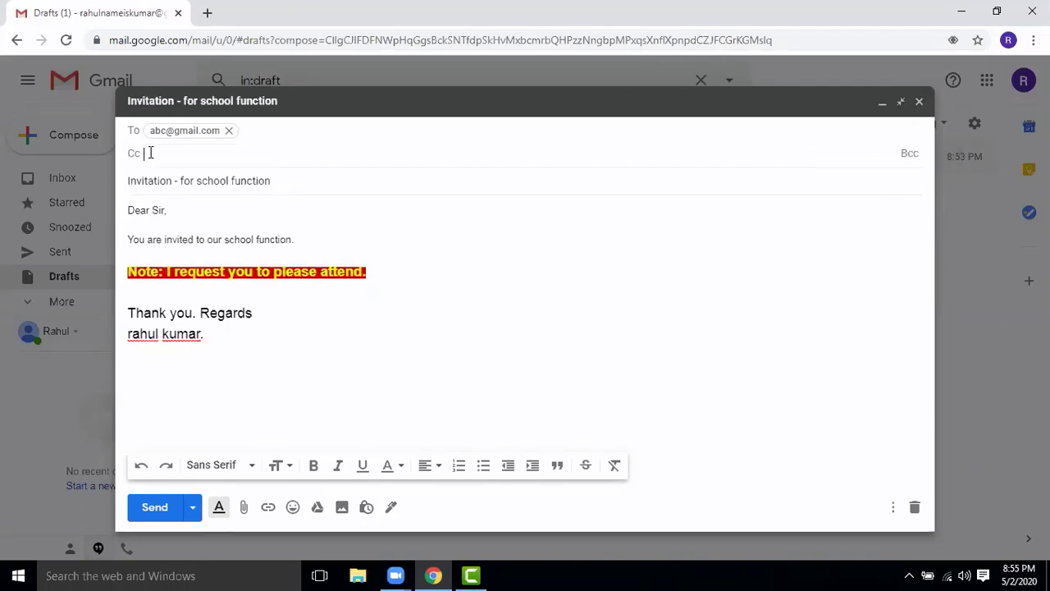
{"action": "left_click", "coordinate": [908, 156]}
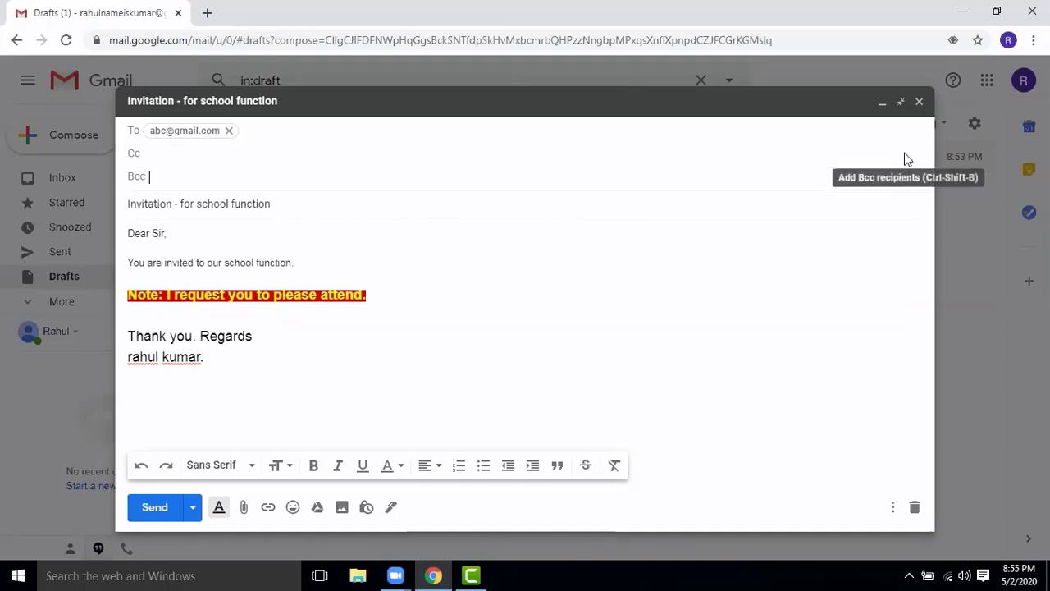
{"action": "left_click", "coordinate": [145, 153]}
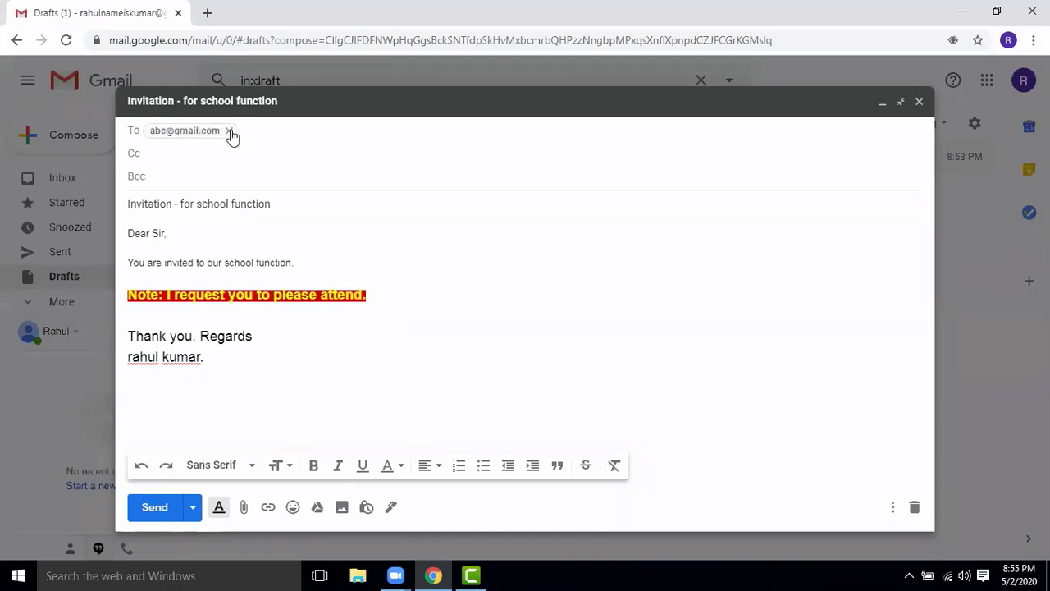
{"action": "mouse_move", "coordinate": [230, 135]}
{"action": "type", "text": "ef@gmail.com"}
{"action": "key", "text": "Return"}
{"action": "type", "text": "he"}
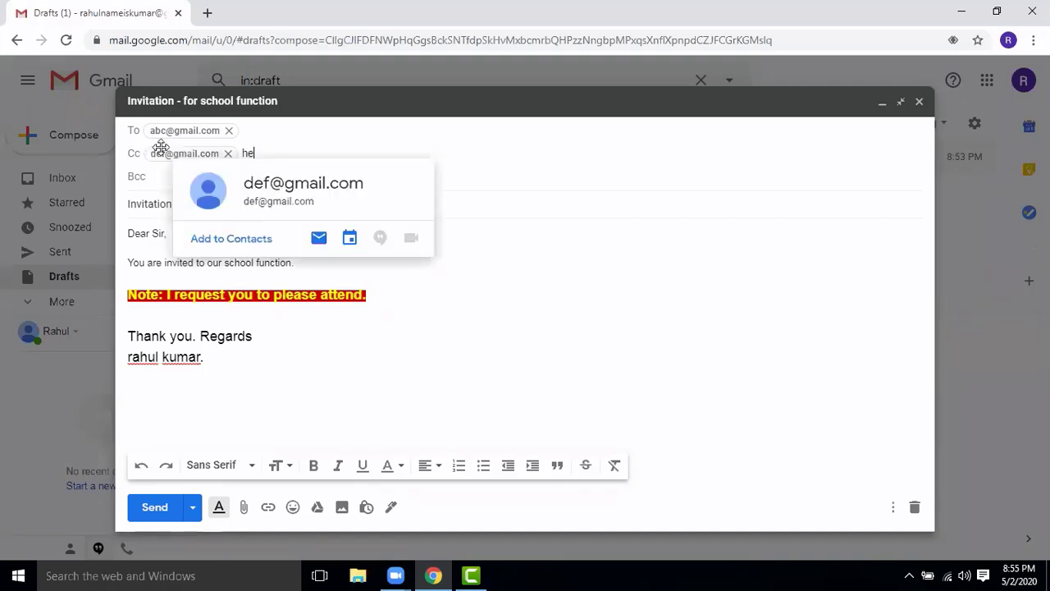
{"action": "type", "text": "f@gmail.com"}
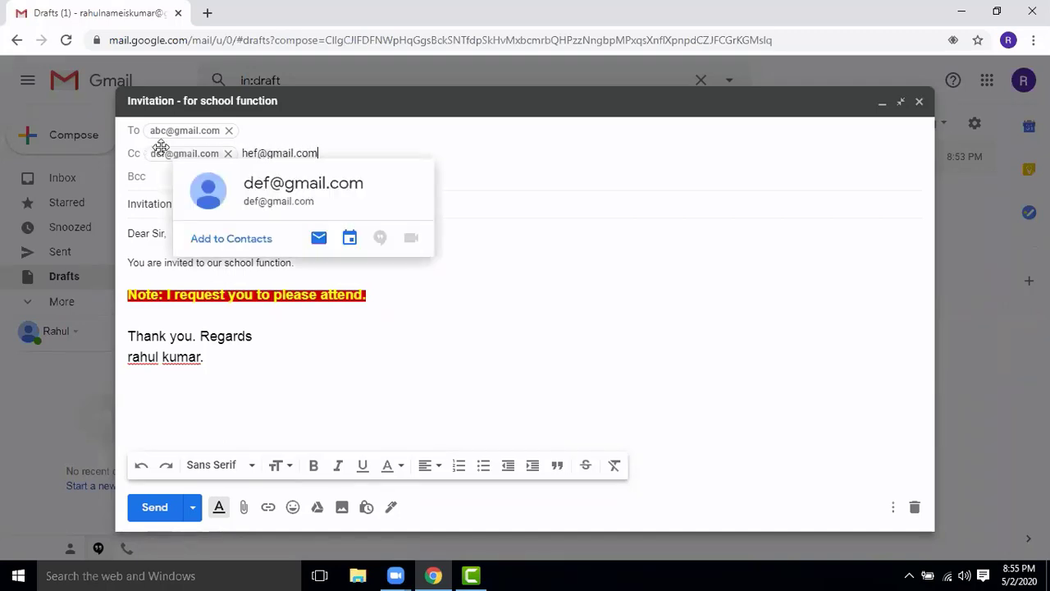
{"action": "key", "text": "Return"}
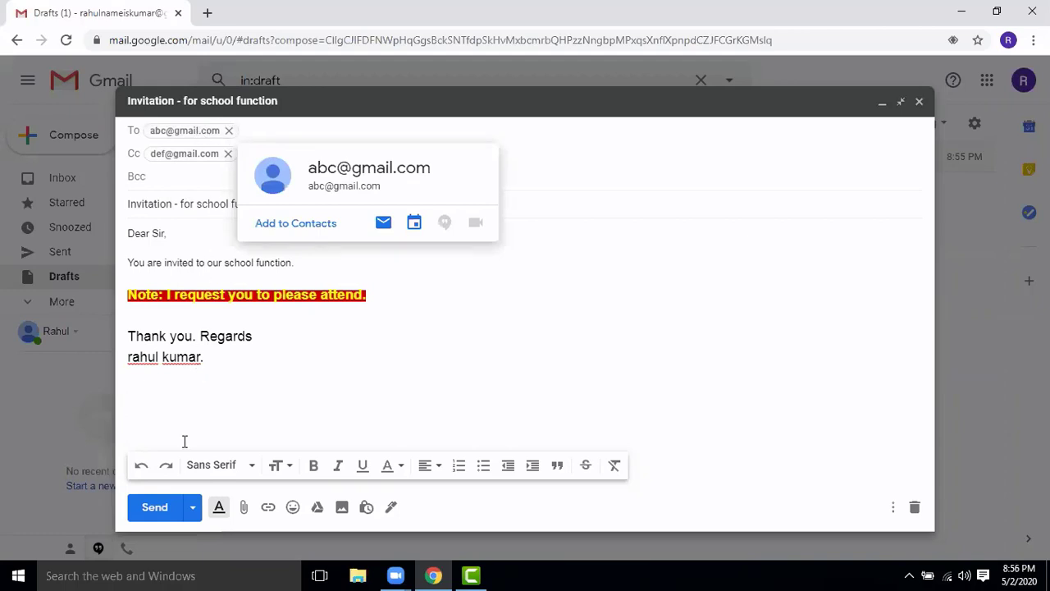
Collapse and re-expand the recipient rows to check the To and Cc lists.
{"action": "left_click_drag", "start_coordinate": [156, 155], "coordinate": [251, 157]}
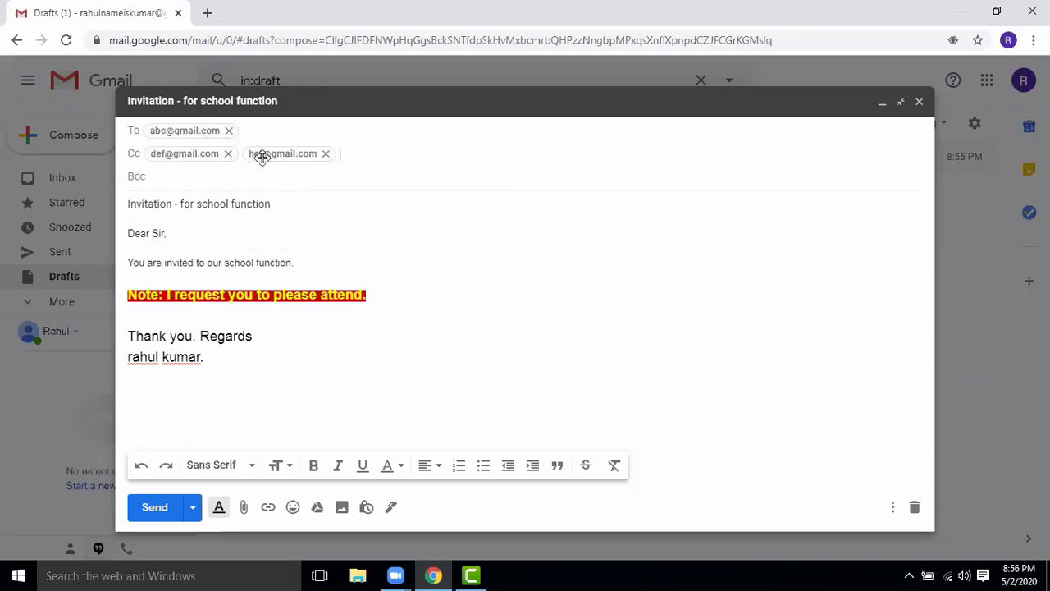
{"action": "mouse_move", "coordinate": [259, 152]}
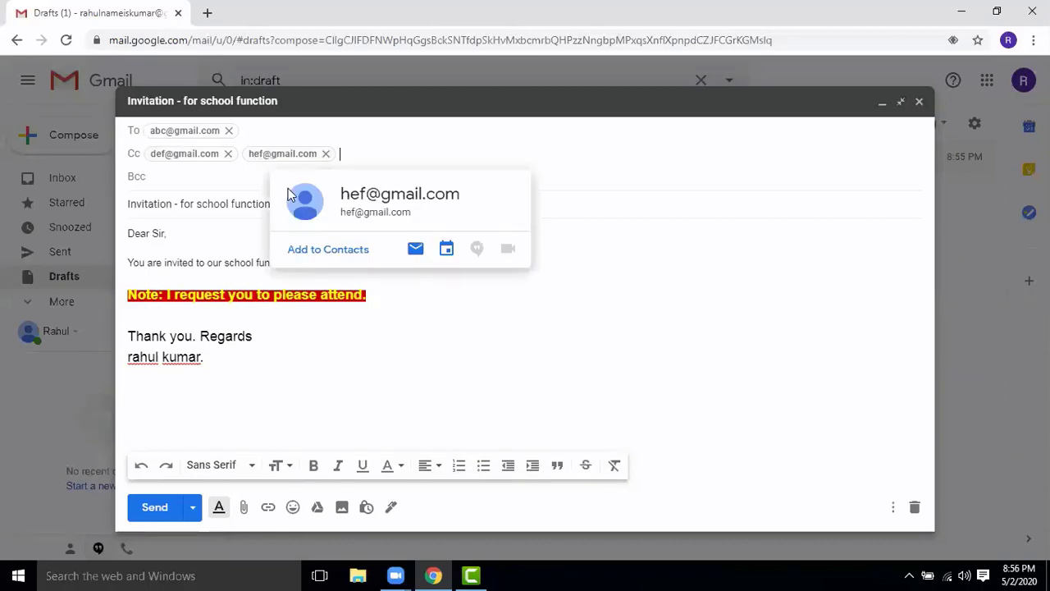
{"action": "left_click", "coordinate": [378, 299]}
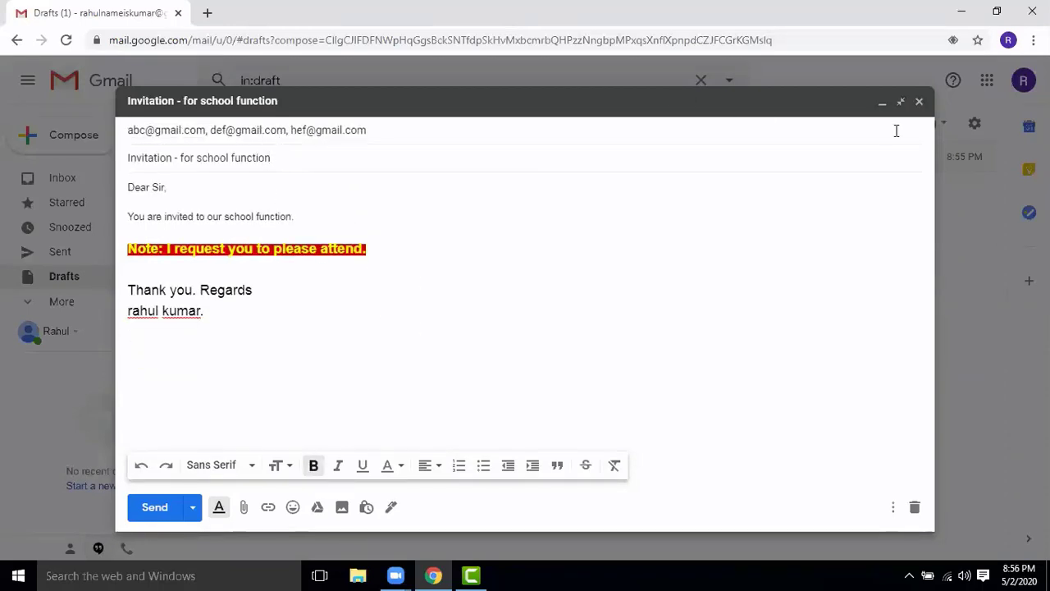
{"action": "left_click", "coordinate": [811, 139]}
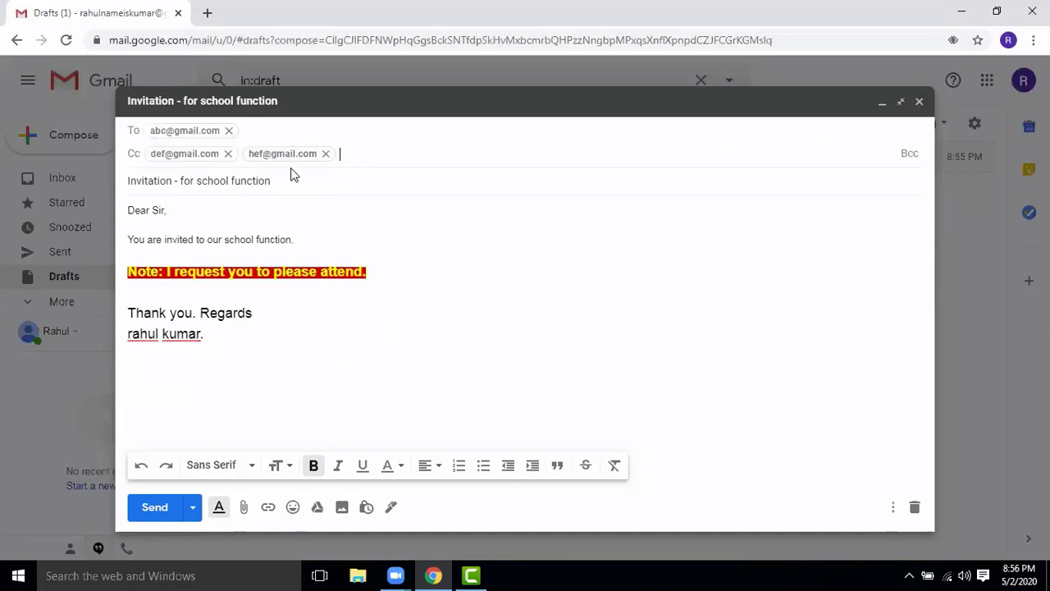
{"action": "left_click", "coordinate": [906, 153]}
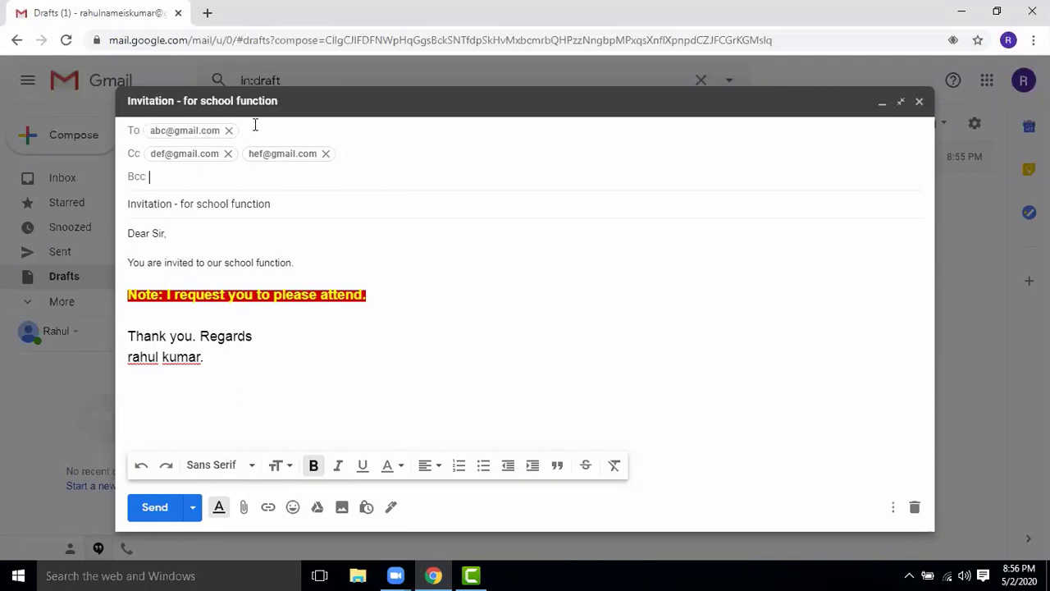
{"action": "left_click", "coordinate": [233, 359]}
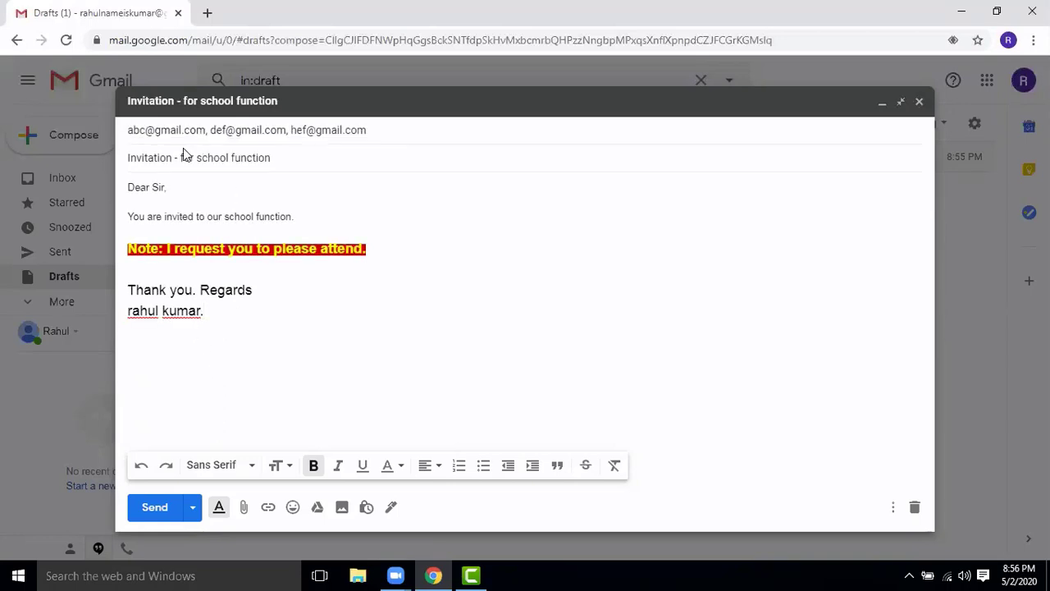
Insert 'abc' before Sir so the greeting reads 'Dear abc Sir,'.
{"action": "left_click", "coordinate": [790, 135]}
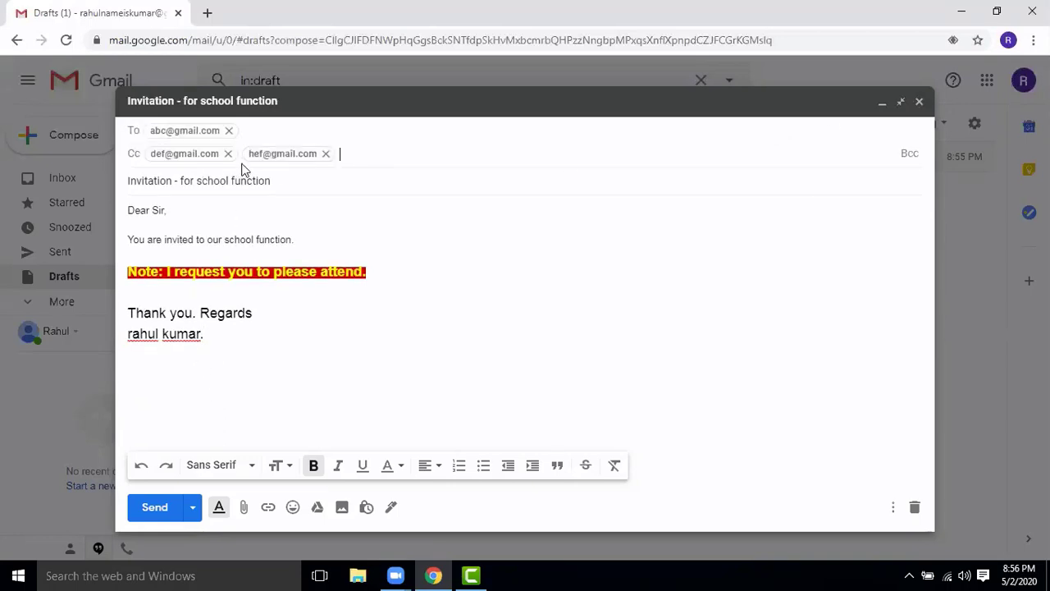
{"action": "mouse_move", "coordinate": [197, 132]}
{"action": "left_click", "coordinate": [197, 225]}
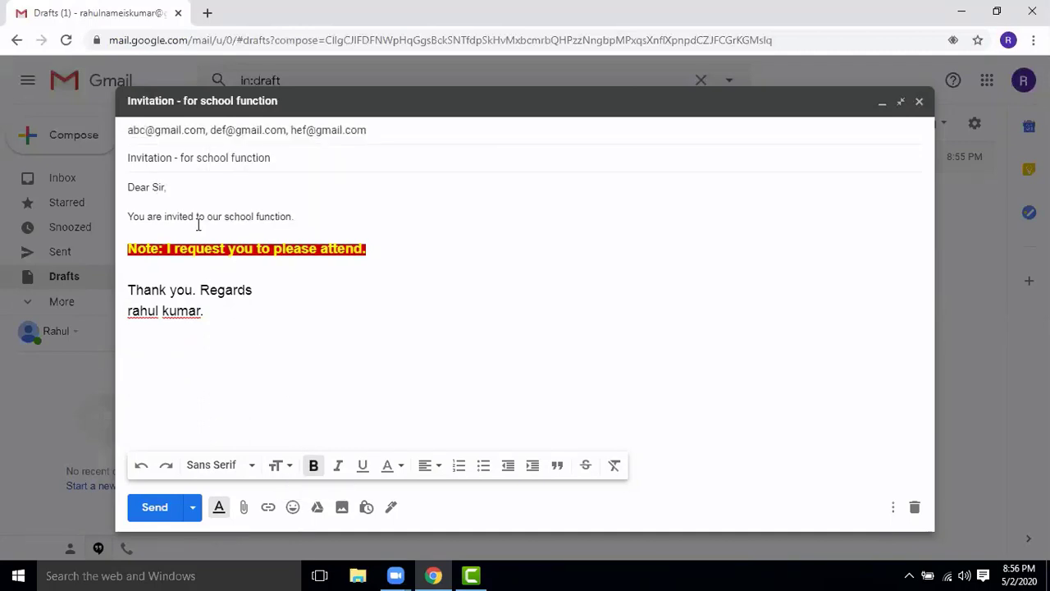
{"action": "left_click", "coordinate": [153, 187]}
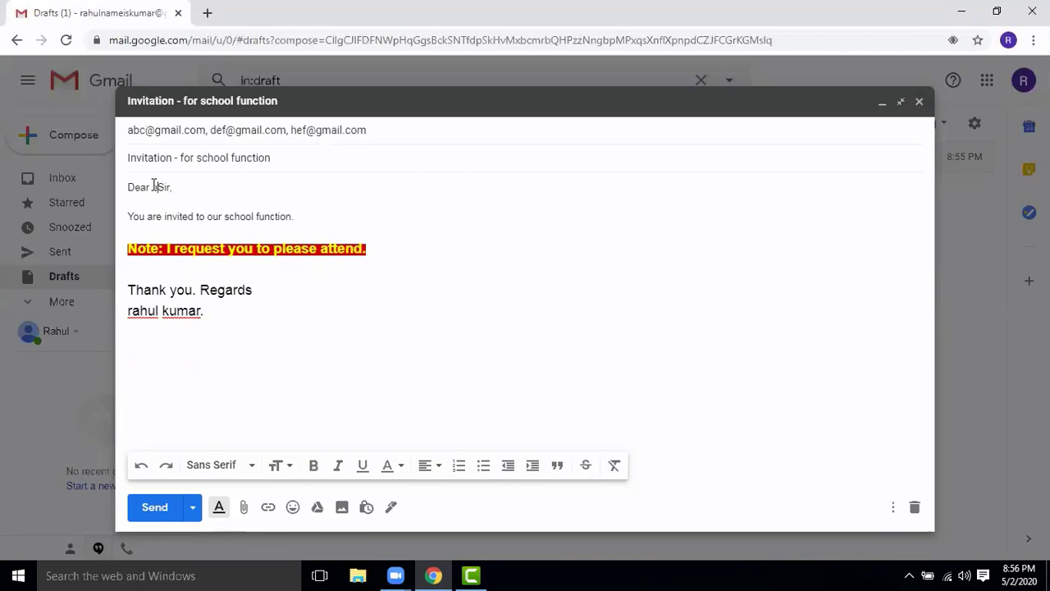
{"action": "type", "text": "abc"}
{"action": "left_click", "coordinate": [188, 132]}
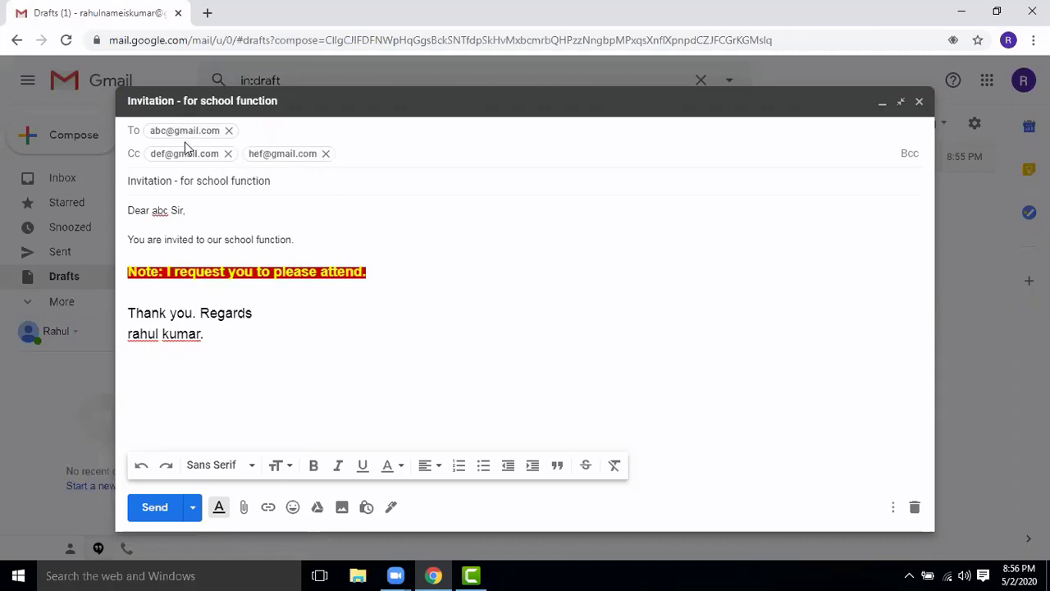
Open the Bcc row and drag the second Cc address down into Bcc.
{"action": "mouse_move", "coordinate": [183, 146]}
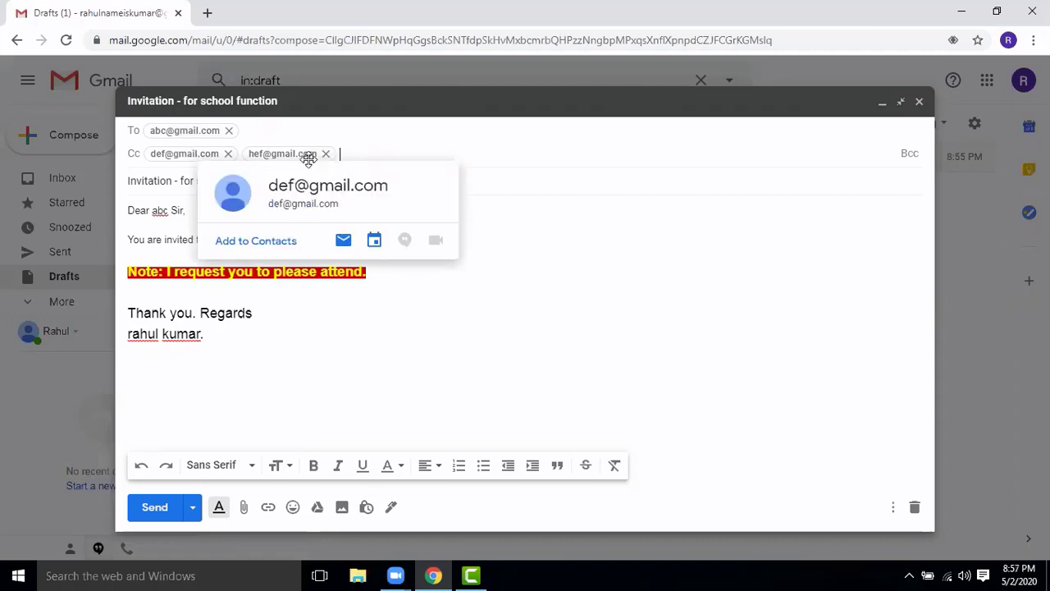
{"action": "left_click", "coordinate": [906, 155]}
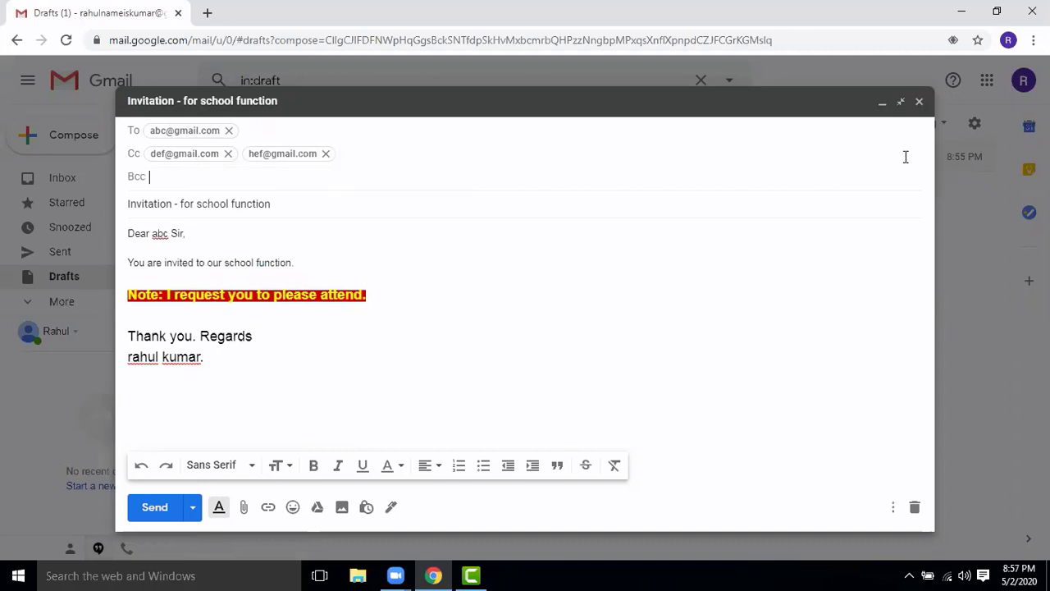
{"action": "left_click_drag", "start_coordinate": [287, 152], "coordinate": [188, 172]}
{"action": "mouse_move", "coordinate": [188, 171]}
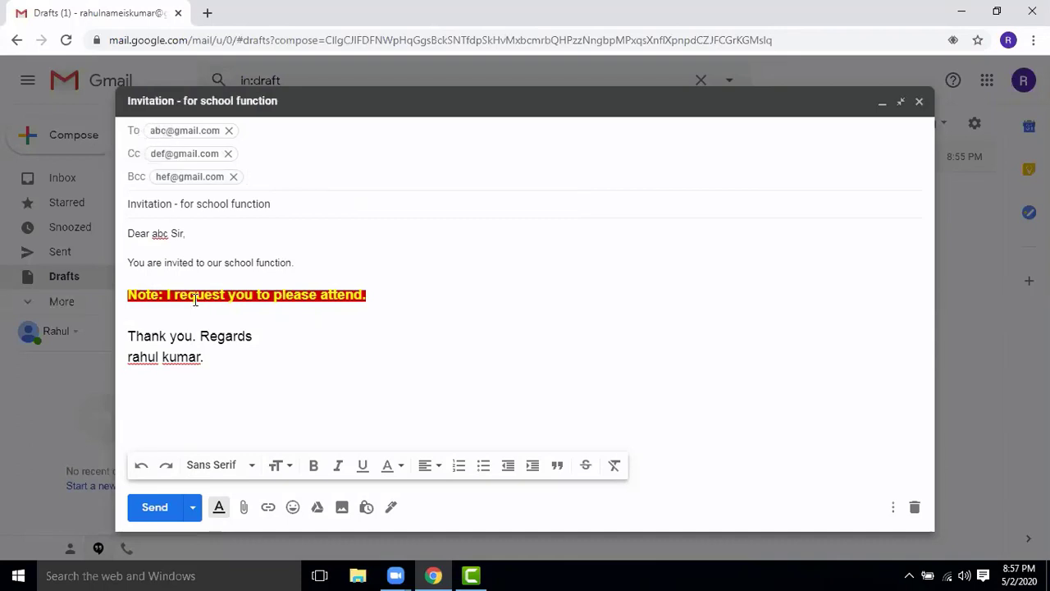
Recheck the To, Cc and Bcc rows and type 'invisible' into the recipients.
{"action": "left_click_drag", "start_coordinate": [232, 235], "coordinate": [230, 320]}
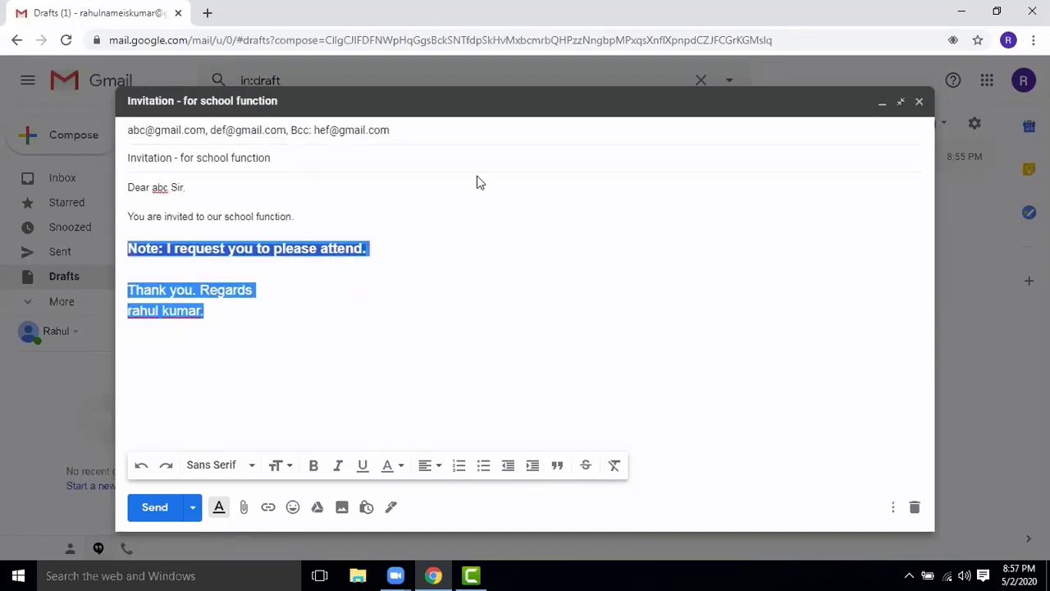
{"action": "left_click", "coordinate": [496, 130]}
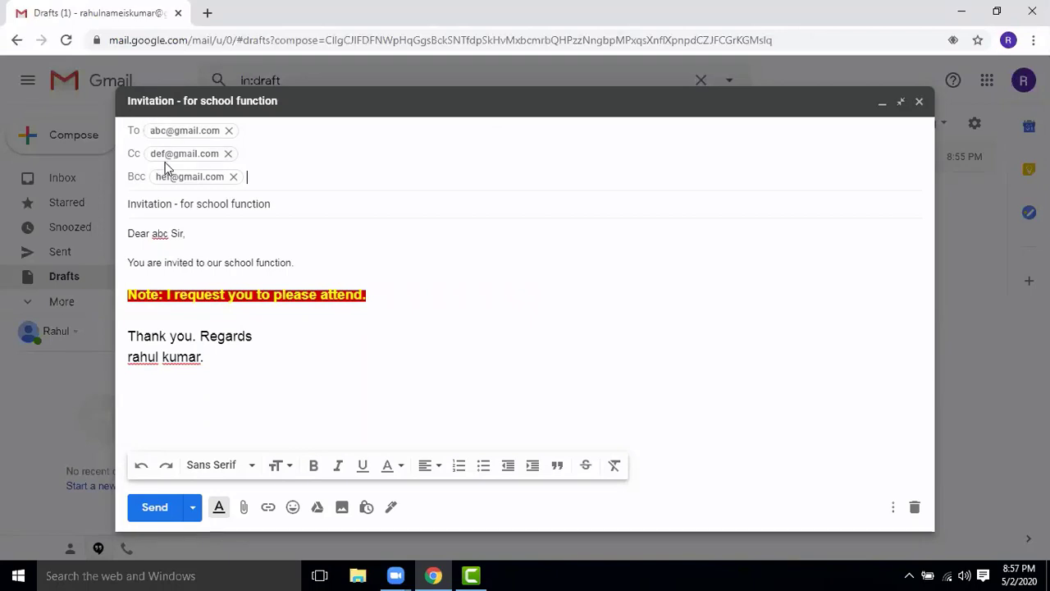
{"action": "mouse_move", "coordinate": [179, 154]}
{"action": "type", "text": "invisible"}
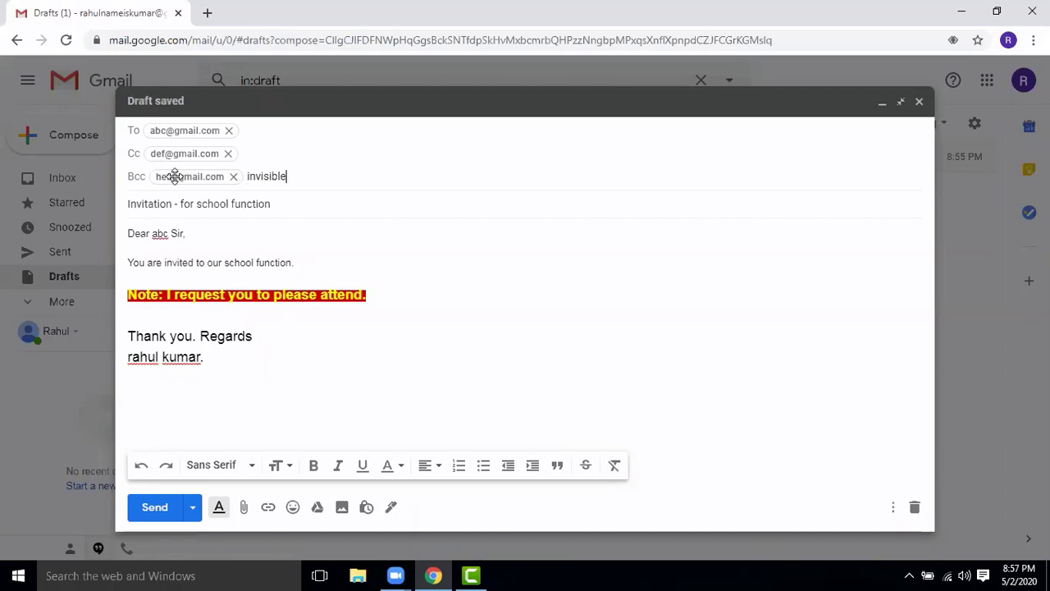
{"action": "mouse_move", "coordinate": [194, 125]}
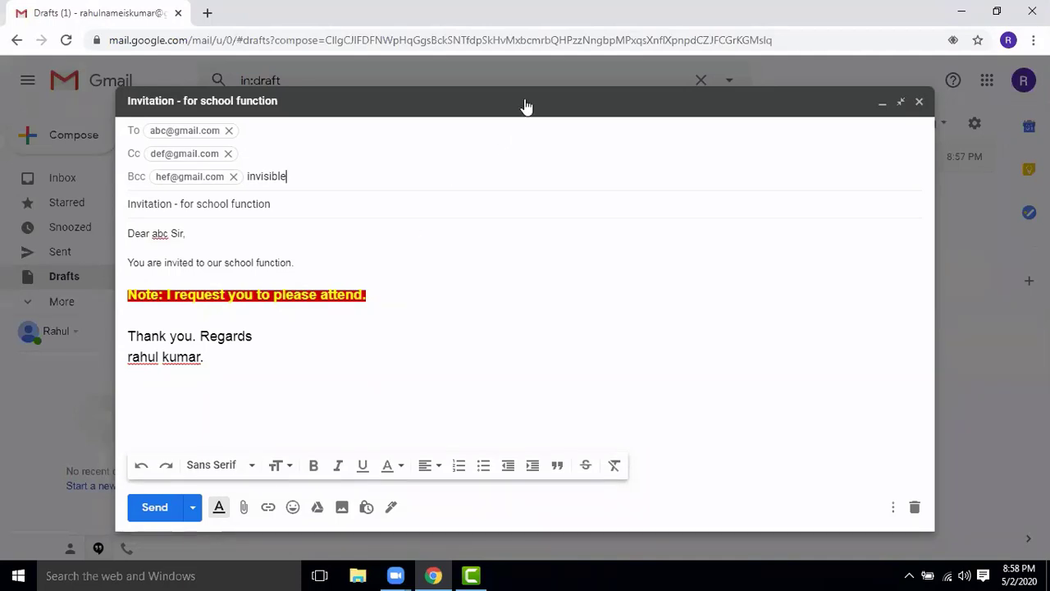
Minimize the draft, then reopen it full screen with the recipient rows expanded.
{"action": "left_click", "coordinate": [466, 110]}
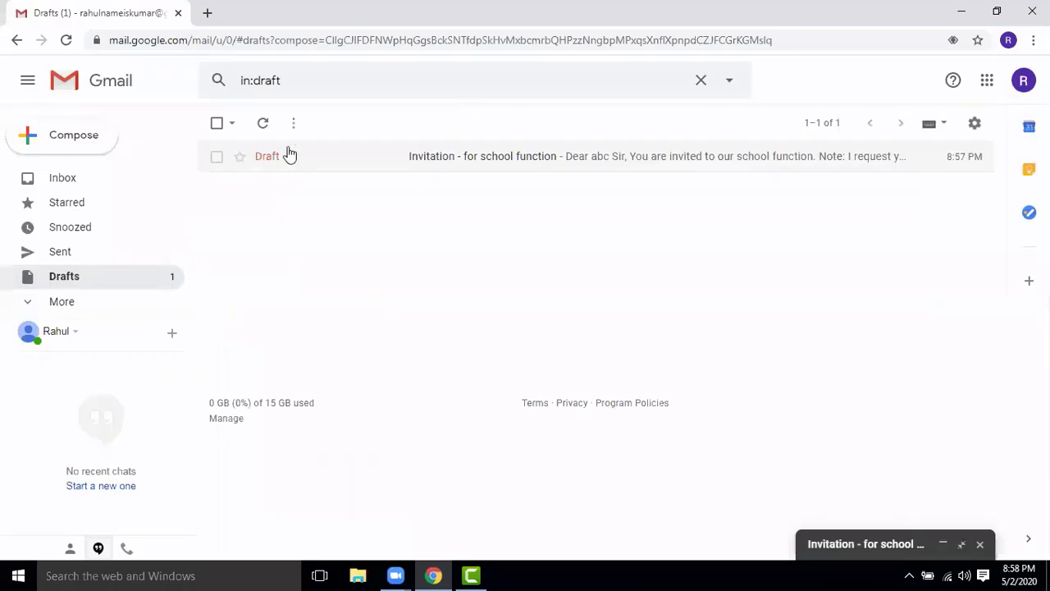
{"action": "left_click", "coordinate": [960, 546]}
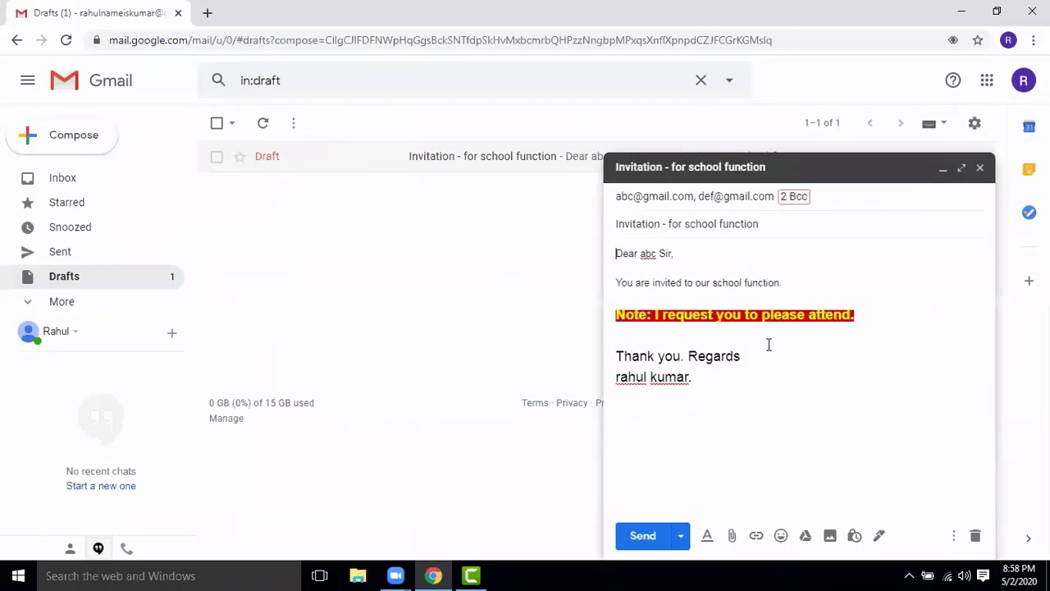
{"action": "left_click", "coordinate": [845, 193]}
{"action": "left_click", "coordinate": [961, 168]}
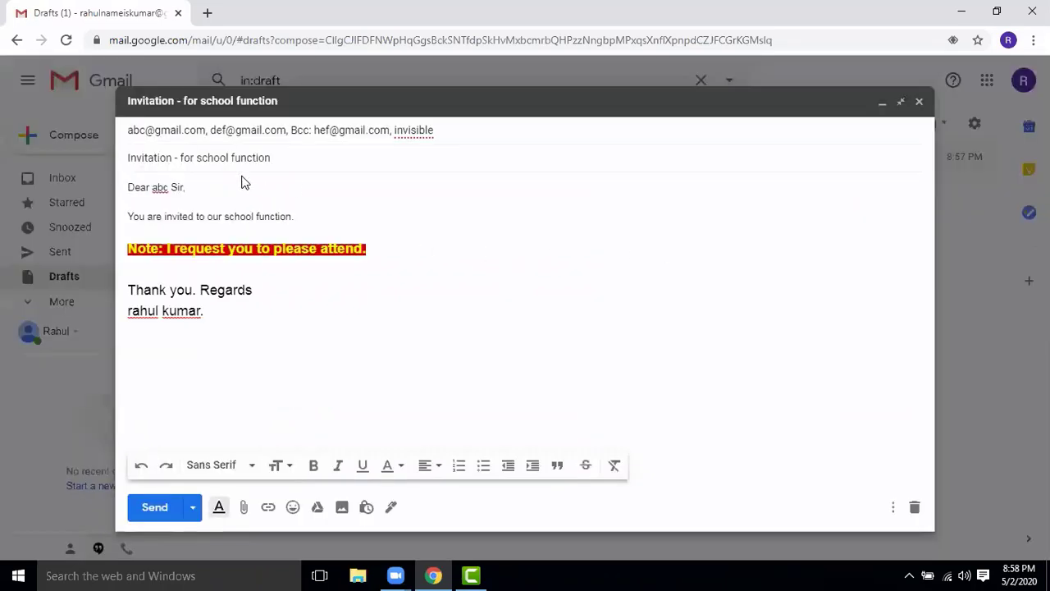
Delete the invalid 'invisible' Bcc recipient and minimize the draft.
{"action": "left_click", "coordinate": [471, 139]}
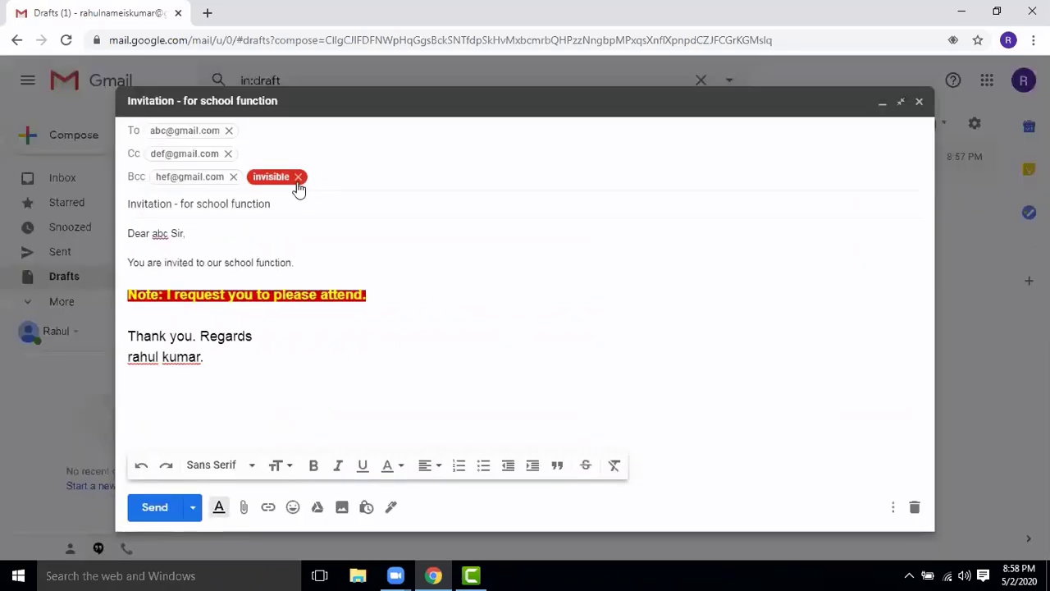
{"action": "left_click", "coordinate": [300, 177]}
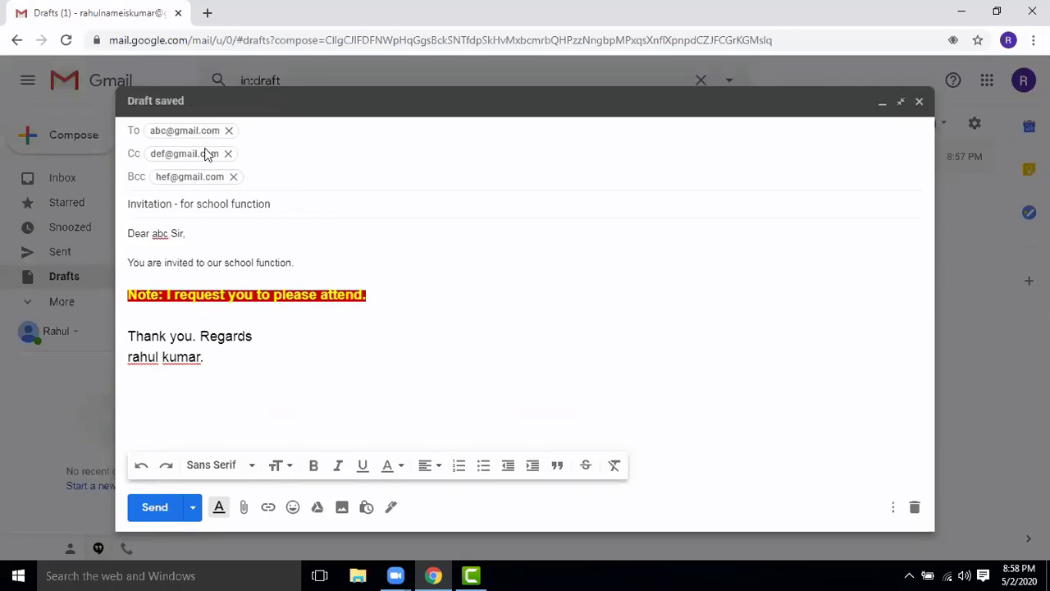
{"action": "mouse_move", "coordinate": [205, 148]}
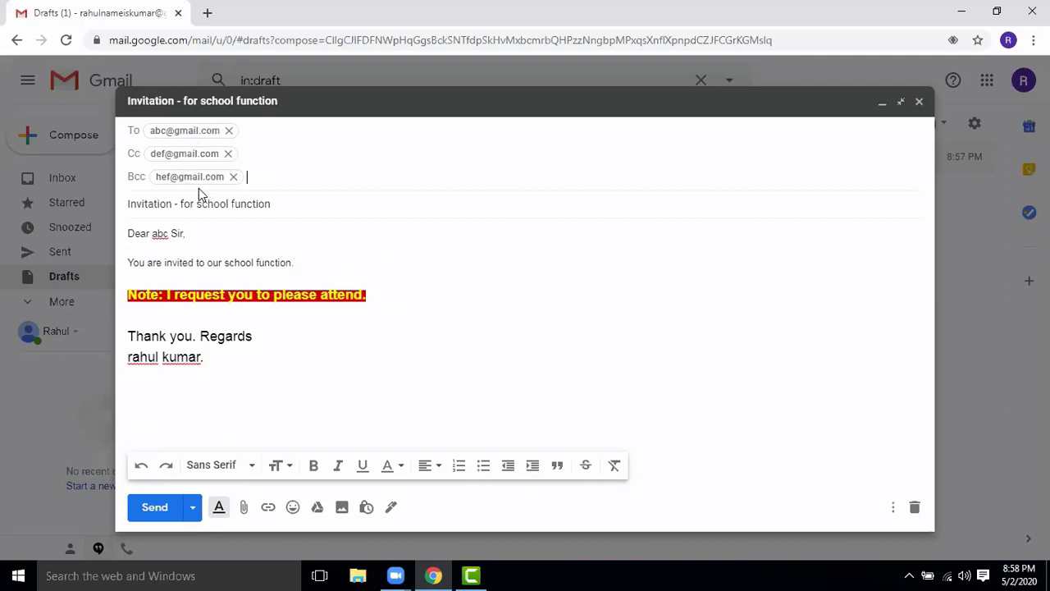
{"action": "left_click", "coordinate": [302, 103]}
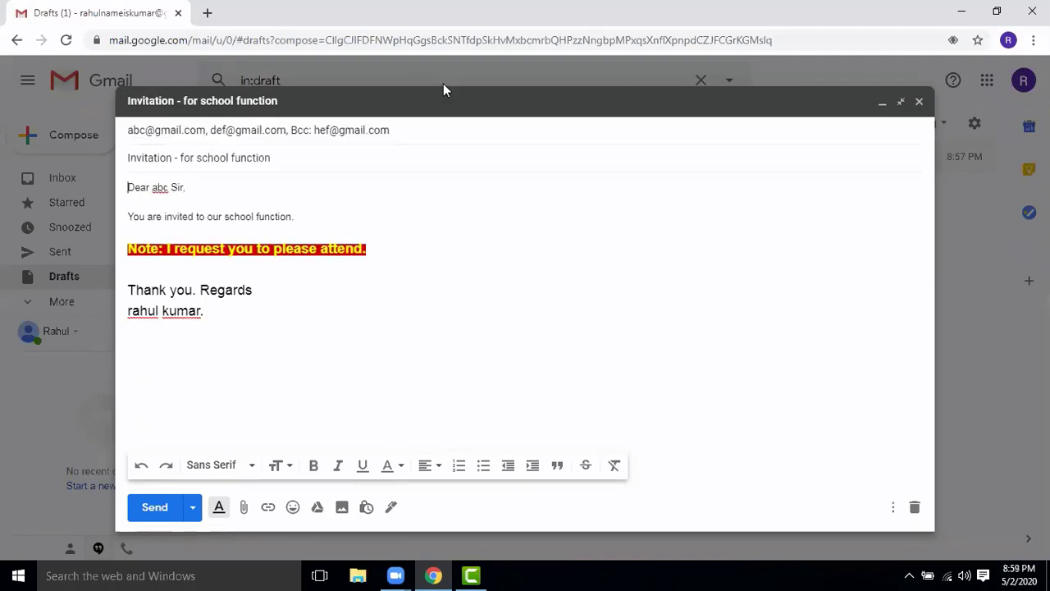
{"action": "left_click", "coordinate": [883, 104]}
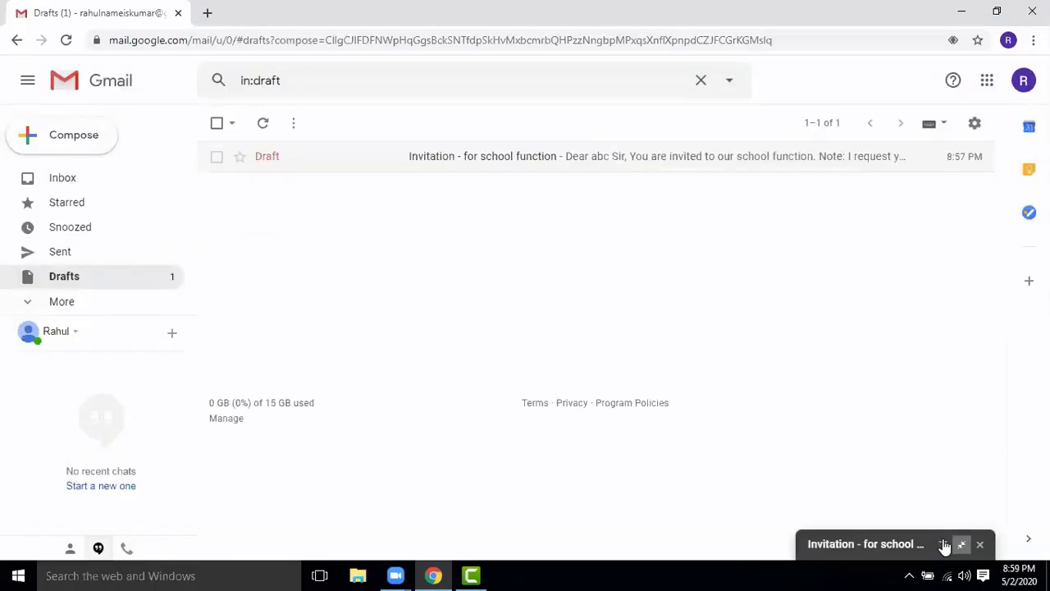
Switch to the Inbox and reopen the invitation draft full screen.
{"action": "left_click", "coordinate": [82, 182]}
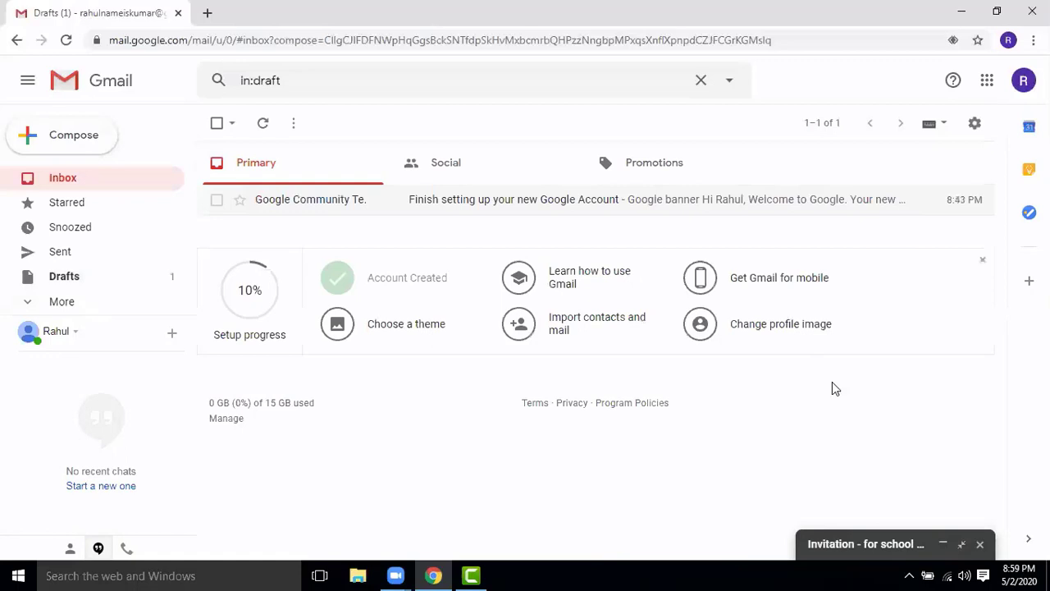
{"action": "left_click", "coordinate": [961, 545]}
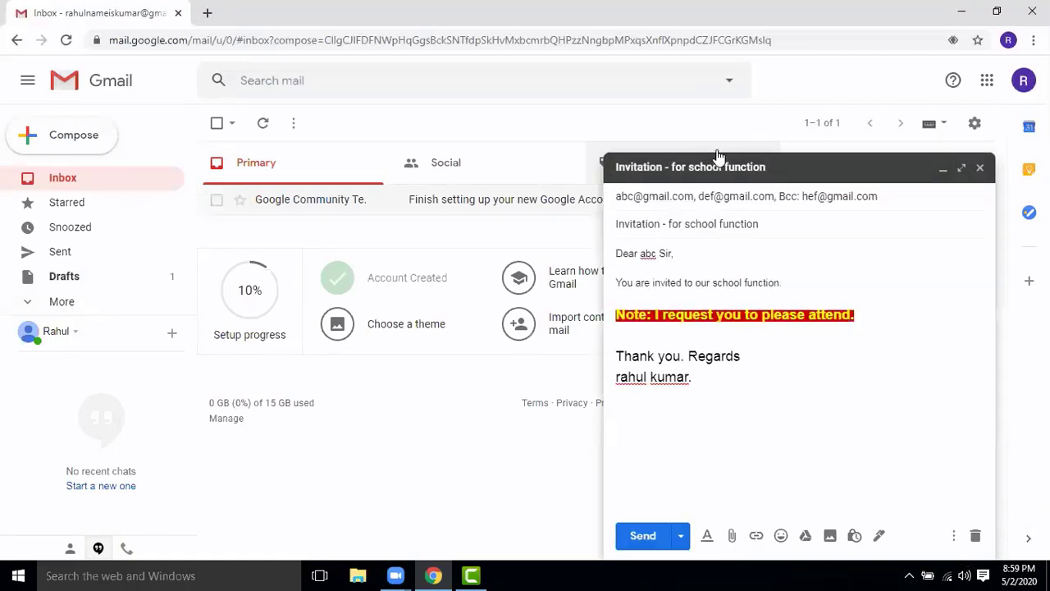
{"action": "left_click", "coordinate": [961, 169]}
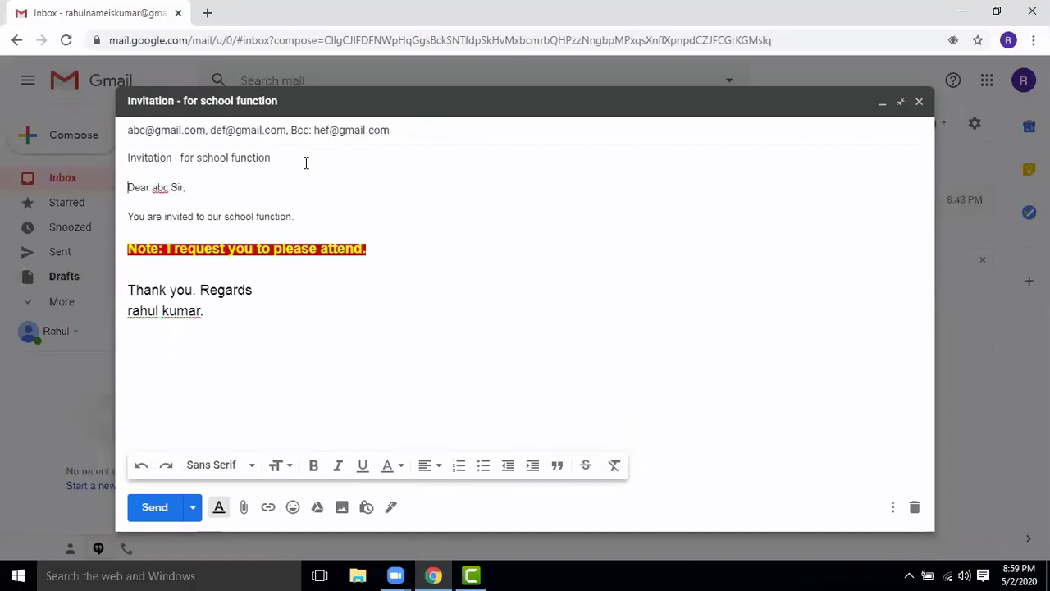
Close the draft unsent and view the empty Sent folder.
{"action": "left_click_drag", "start_coordinate": [305, 163], "coordinate": [132, 158]}
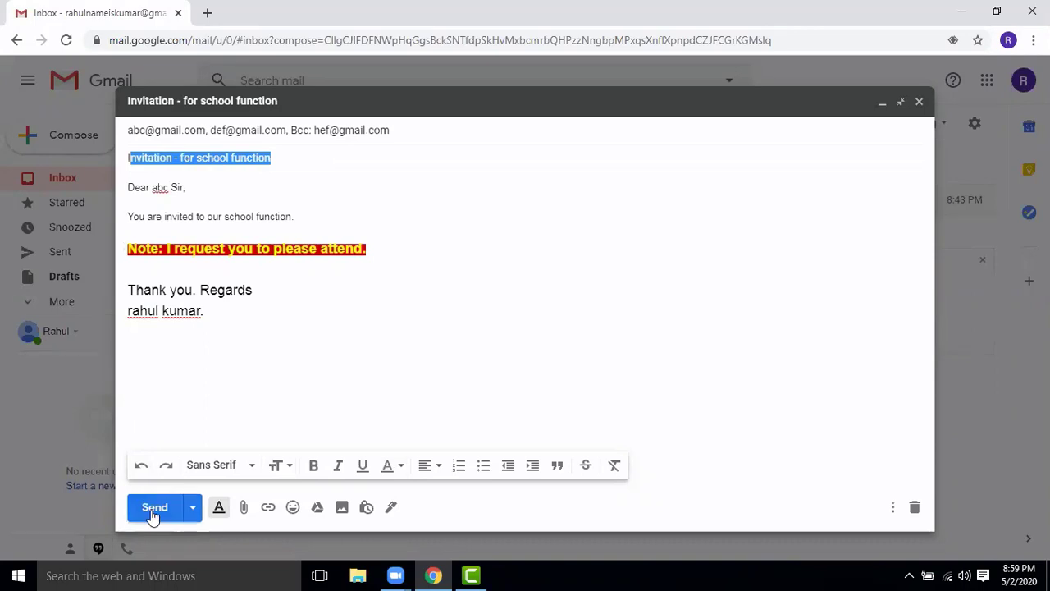
{"action": "left_click", "coordinate": [918, 102]}
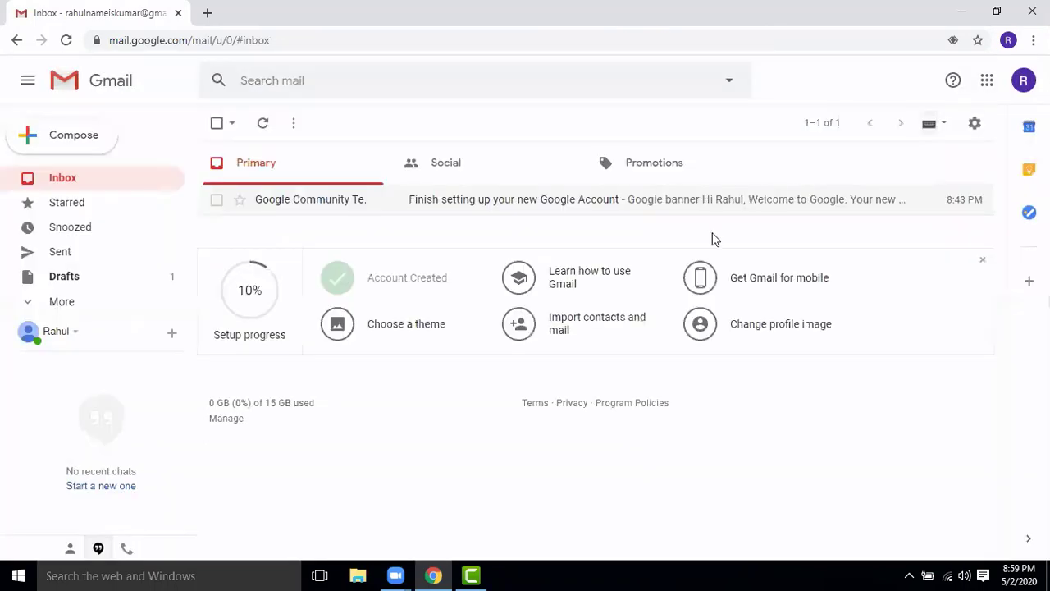
{"action": "left_click", "coordinate": [92, 261]}
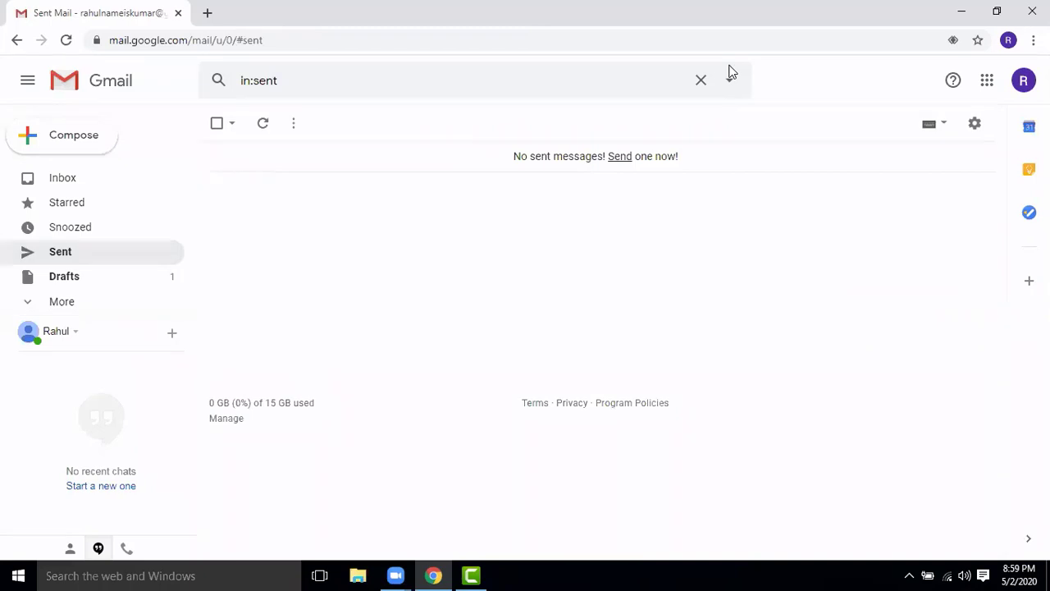
Review the 'Invitation - for school function' draft from Drafts, save and close it, then go back to the Inbox.
{"action": "left_click", "coordinate": [156, 279]}
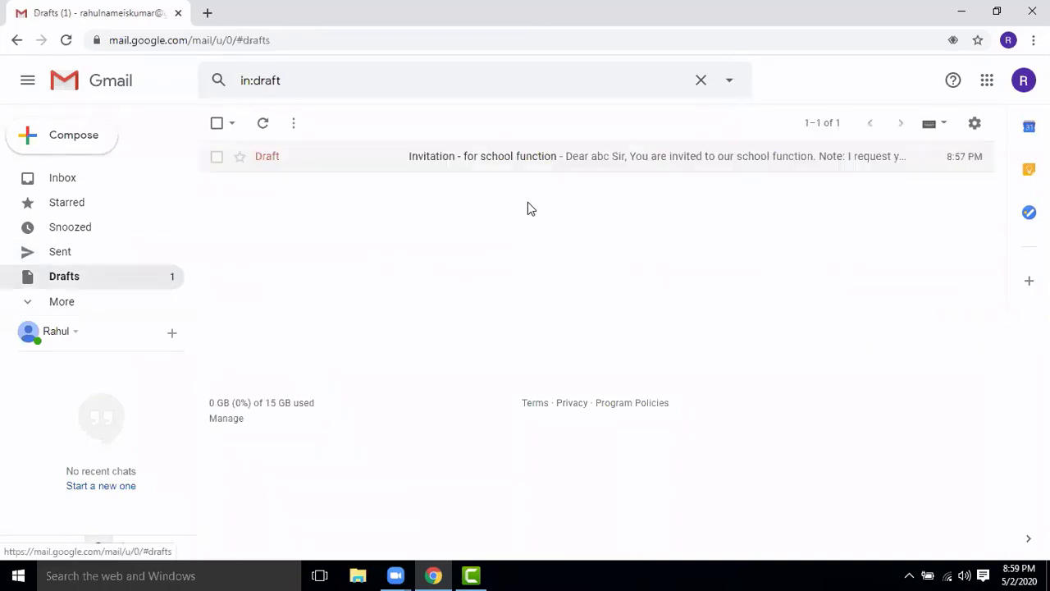
{"action": "left_click", "coordinate": [500, 158]}
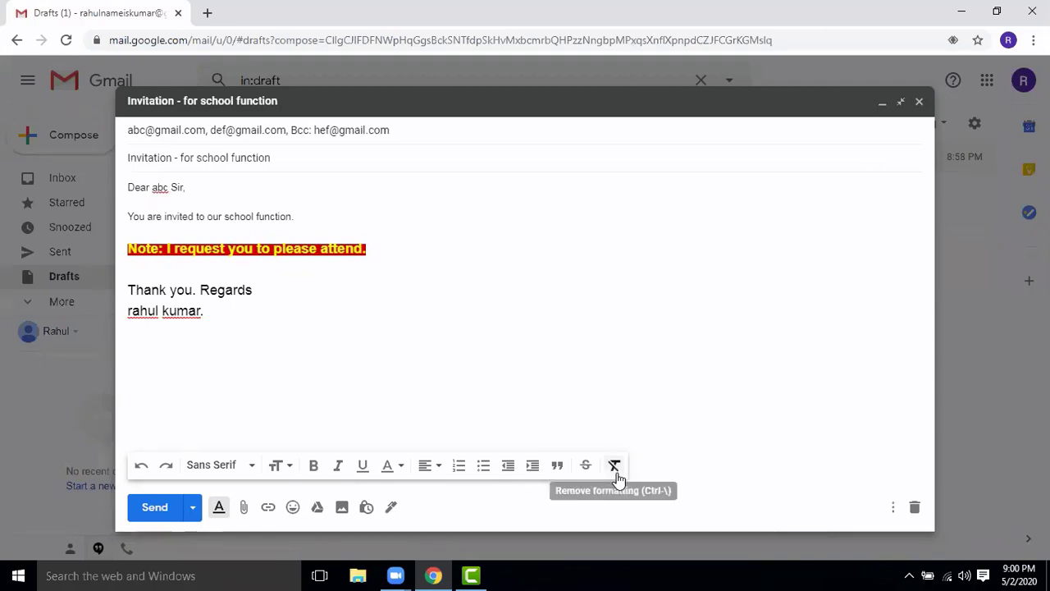
{"action": "left_click", "coordinate": [918, 102]}
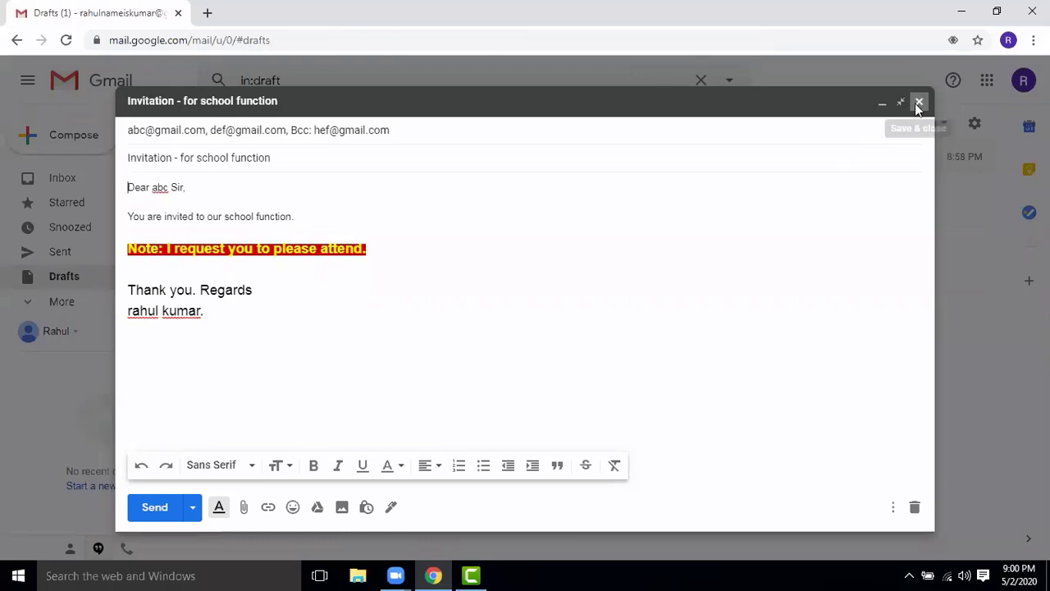
{"action": "left_click", "coordinate": [87, 179]}
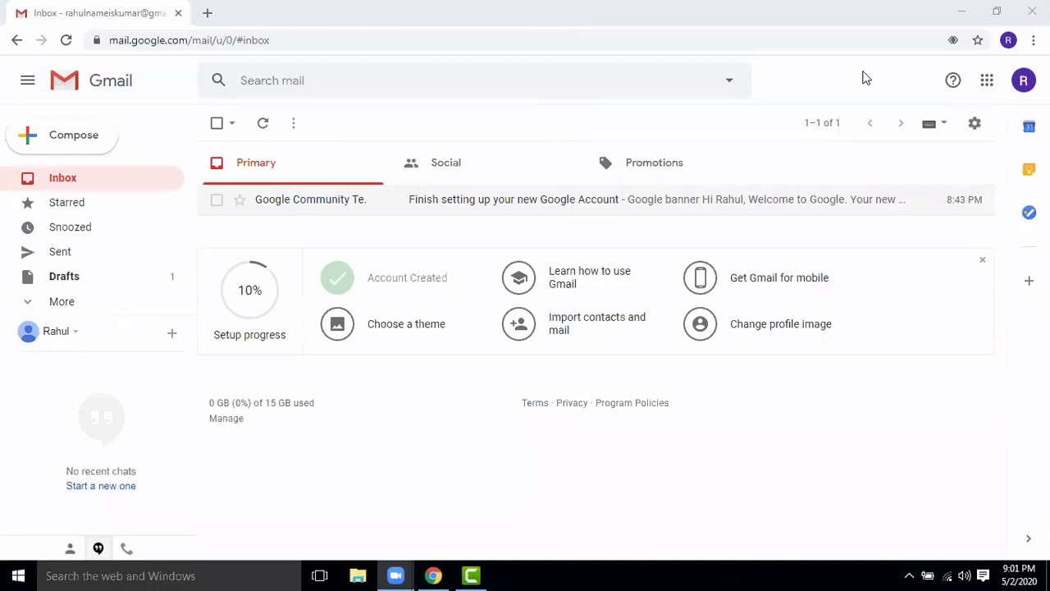
{"action": "left_click", "coordinate": [989, 91]}
{"action": "scroll", "coordinate": [896, 164], "scroll_direction": "down", "scroll_amount": 4}
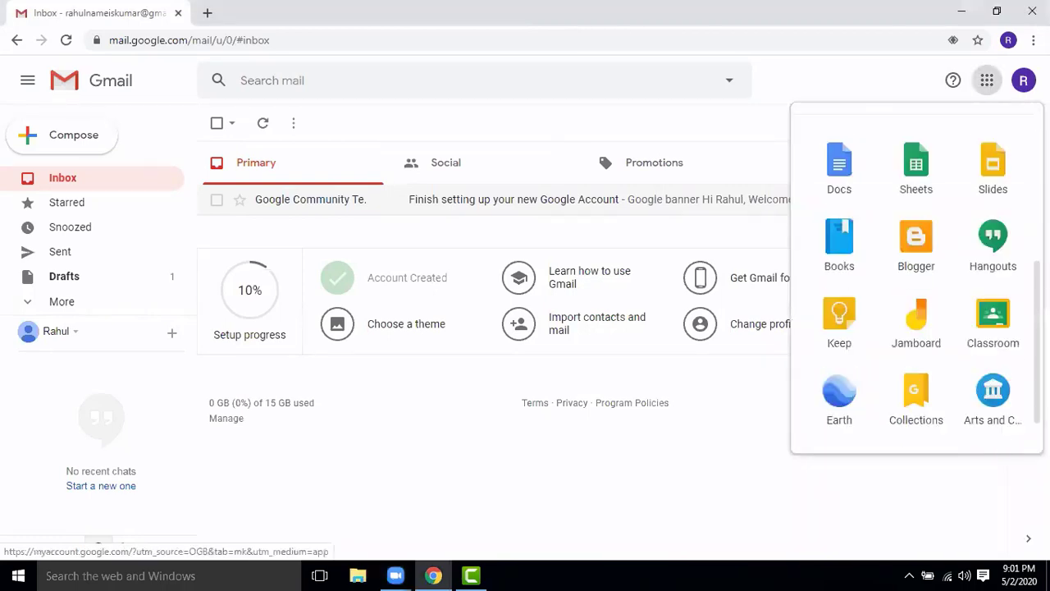
{"action": "scroll", "coordinate": [896, 164], "scroll_direction": "up", "scroll_amount": 4}
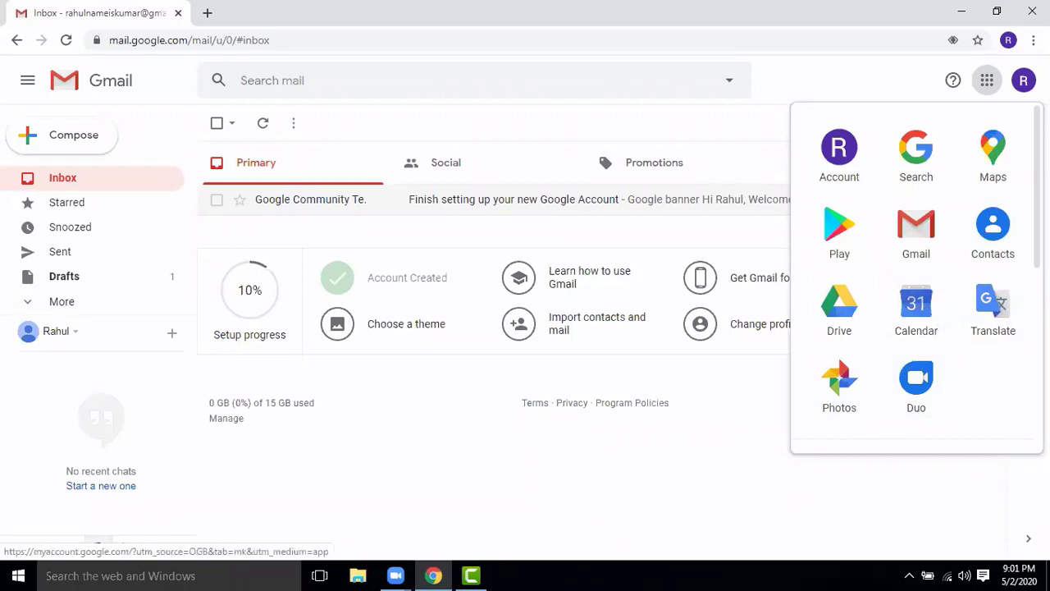
{"action": "scroll", "coordinate": [960, 178], "scroll_direction": "down", "scroll_amount": 5}
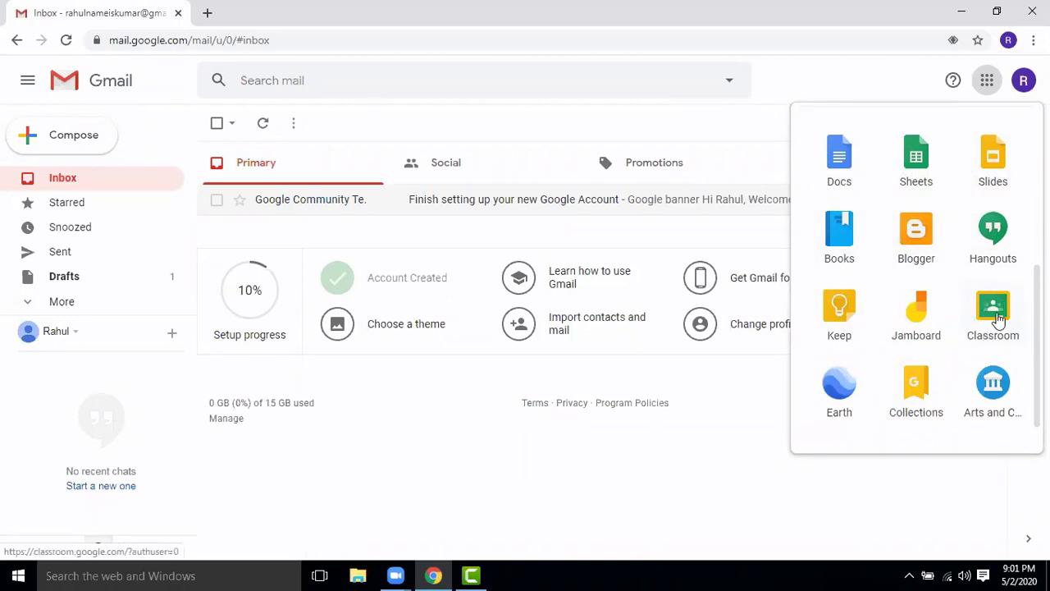
{"action": "scroll", "coordinate": [916, 279], "scroll_direction": "up", "scroll_amount": 5}
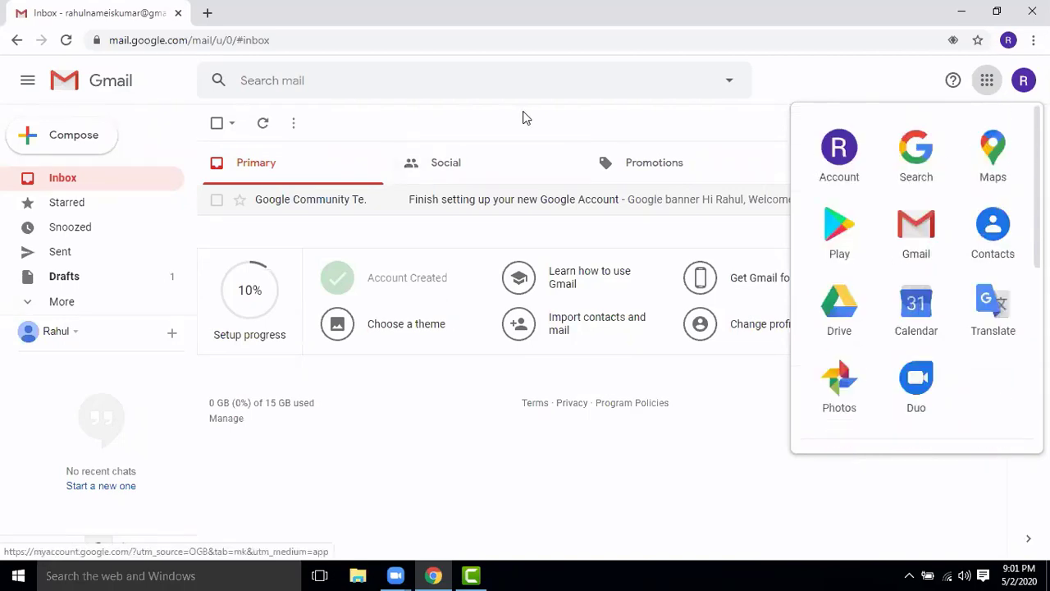
{"action": "left_click", "coordinate": [986, 82]}
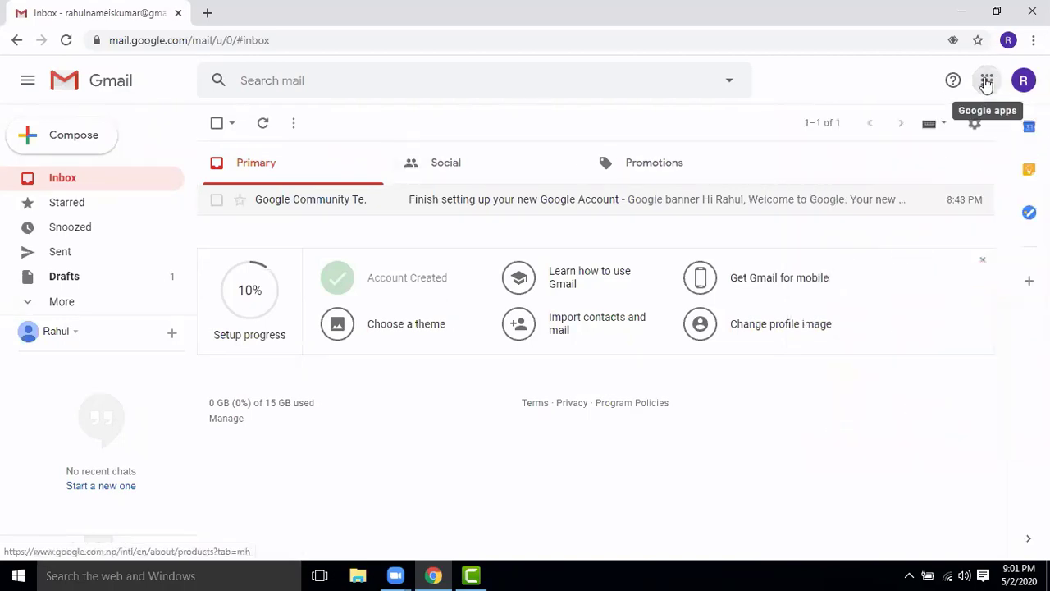
{"action": "left_click", "coordinate": [987, 83]}
{"action": "scroll", "coordinate": [917, 279], "scroll_direction": "down", "scroll_amount": 5}
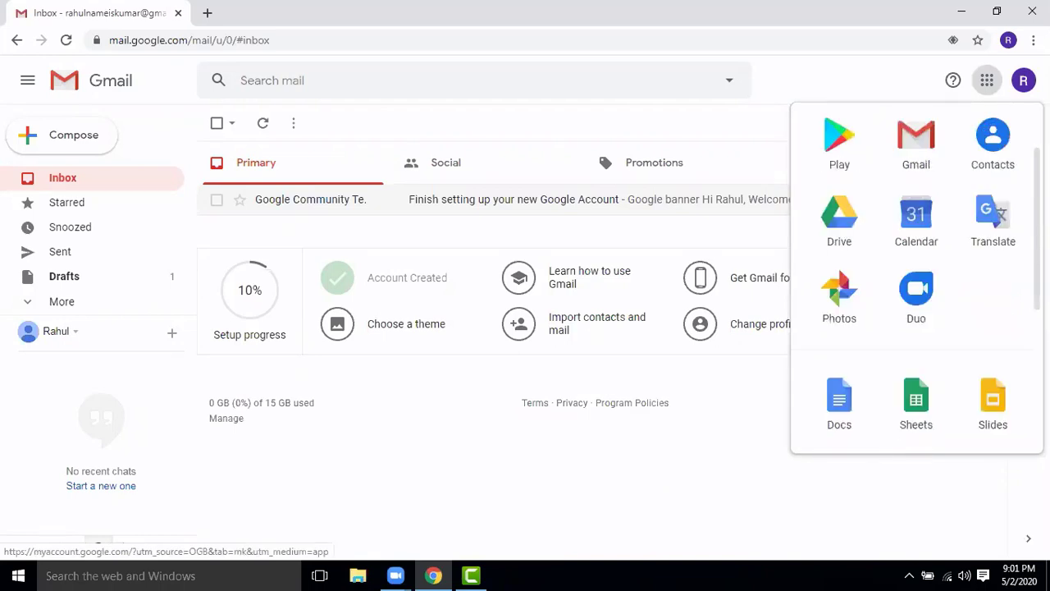
{"action": "scroll", "coordinate": [916, 279], "scroll_direction": "up", "scroll_amount": 3}
{"action": "scroll", "coordinate": [951, 180], "scroll_direction": "up", "scroll_amount": 2}
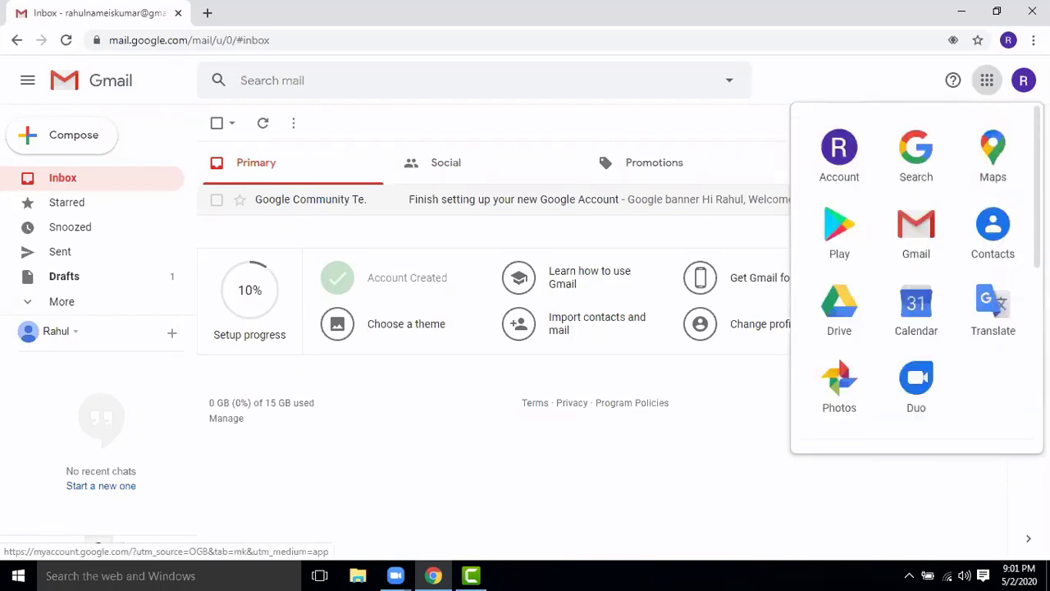
{"action": "left_click", "coordinate": [533, 123]}
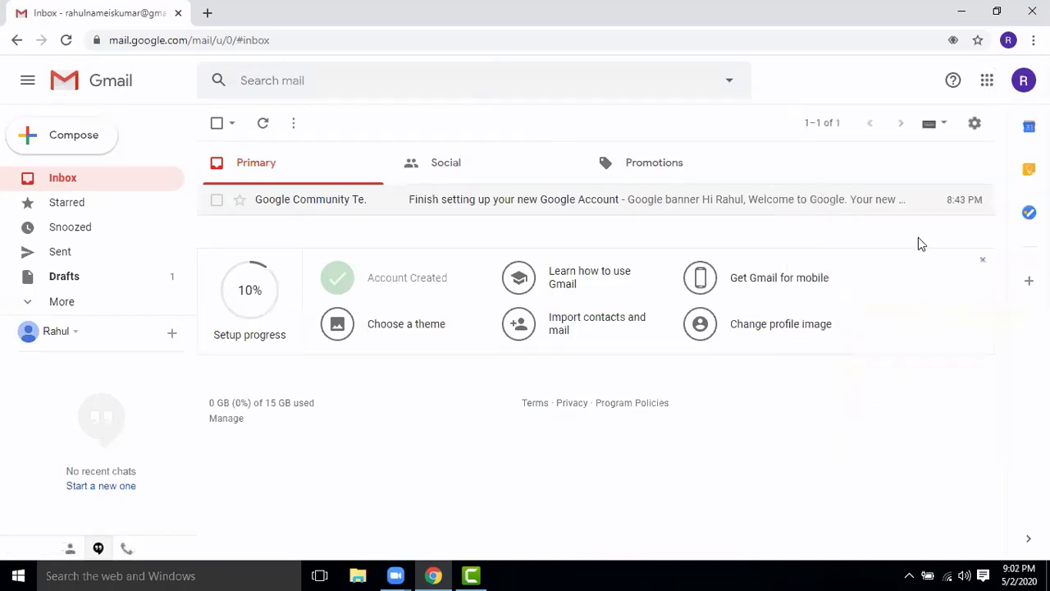
{"action": "left_click", "coordinate": [577, 48]}
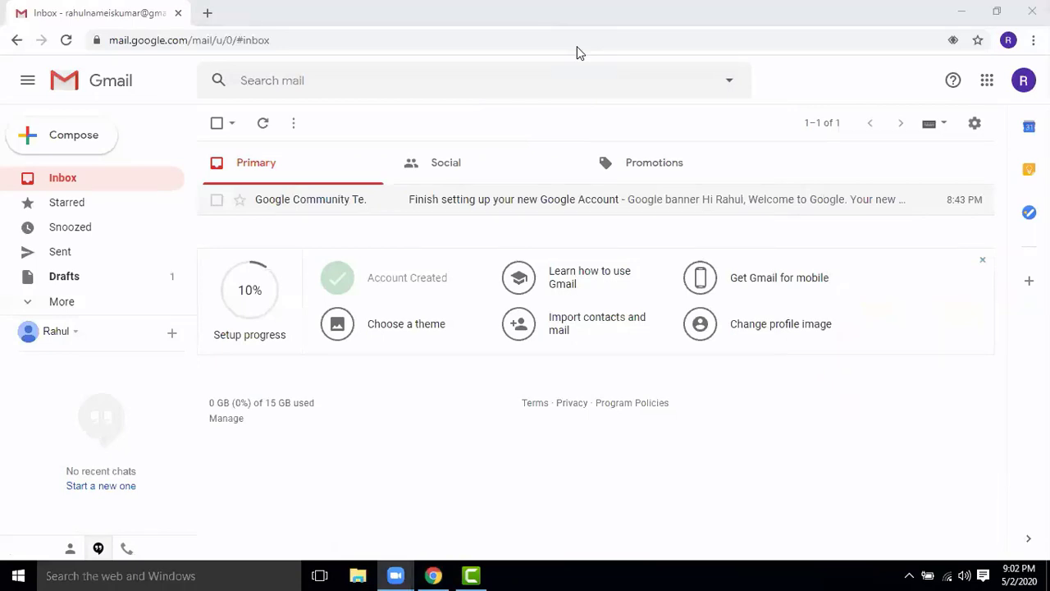